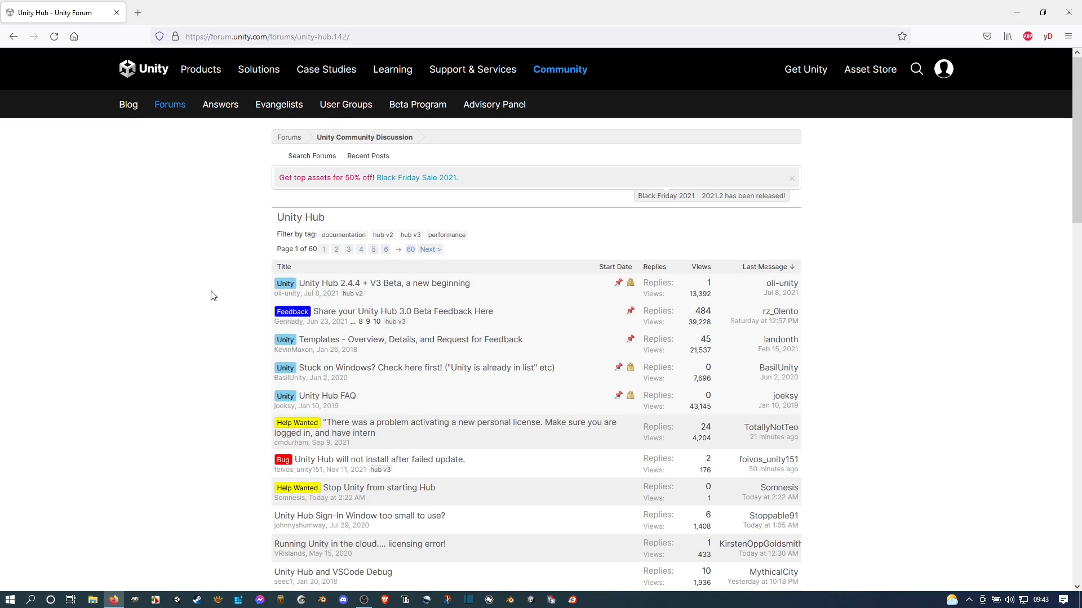
# Look through the thread list of the Unity Hub forum and preview the Unity Hub 2.4.4 + V3 Beta thread
pyautogui.scroll(-2, 213, 296)
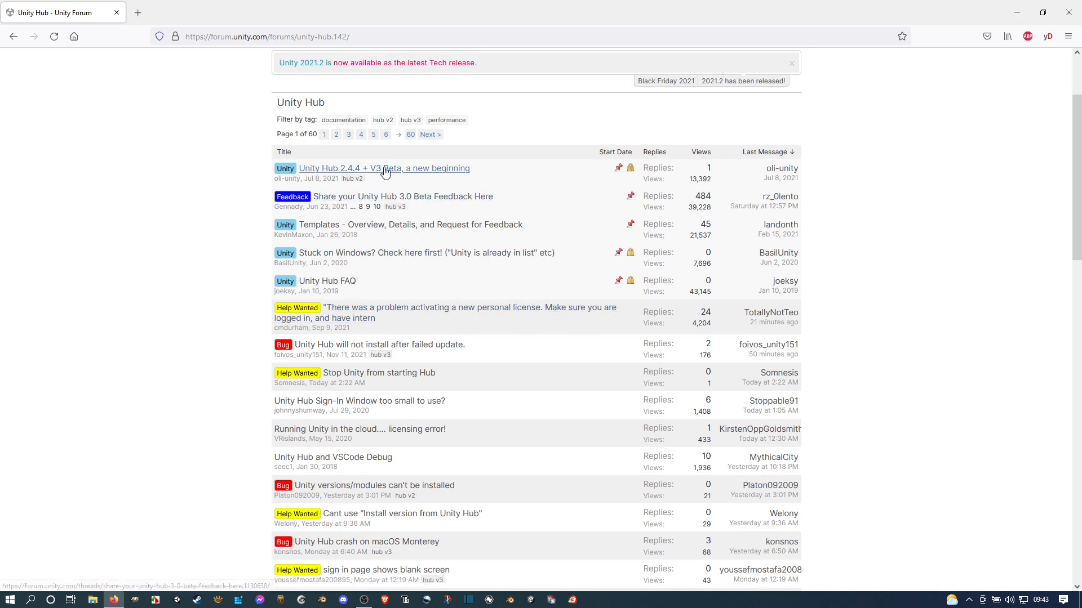
pyautogui.moveTo(341, 172)
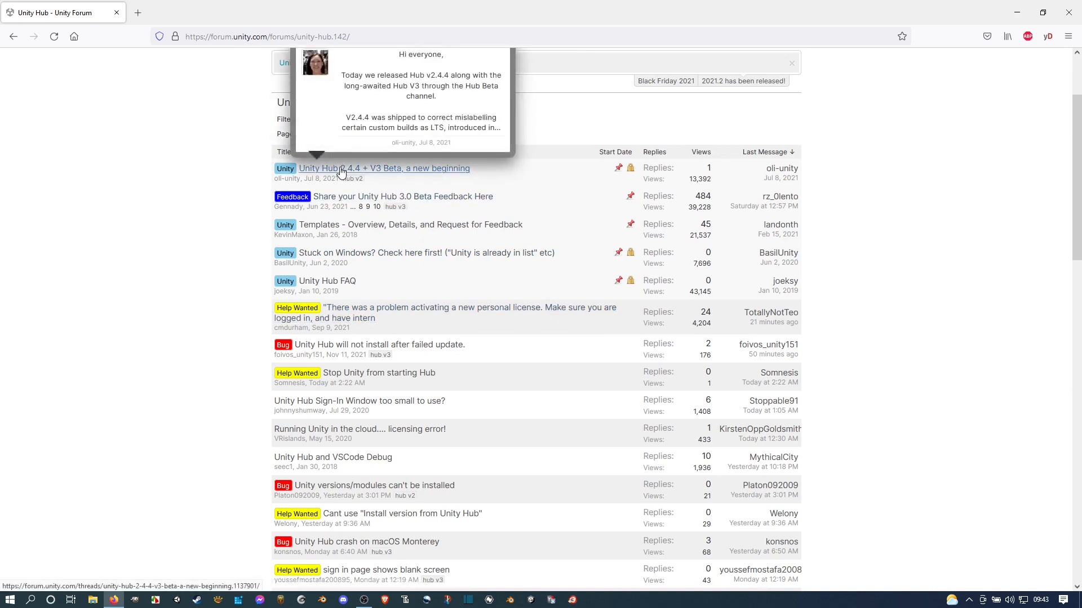
pyautogui.scroll(-1, 210, 210)
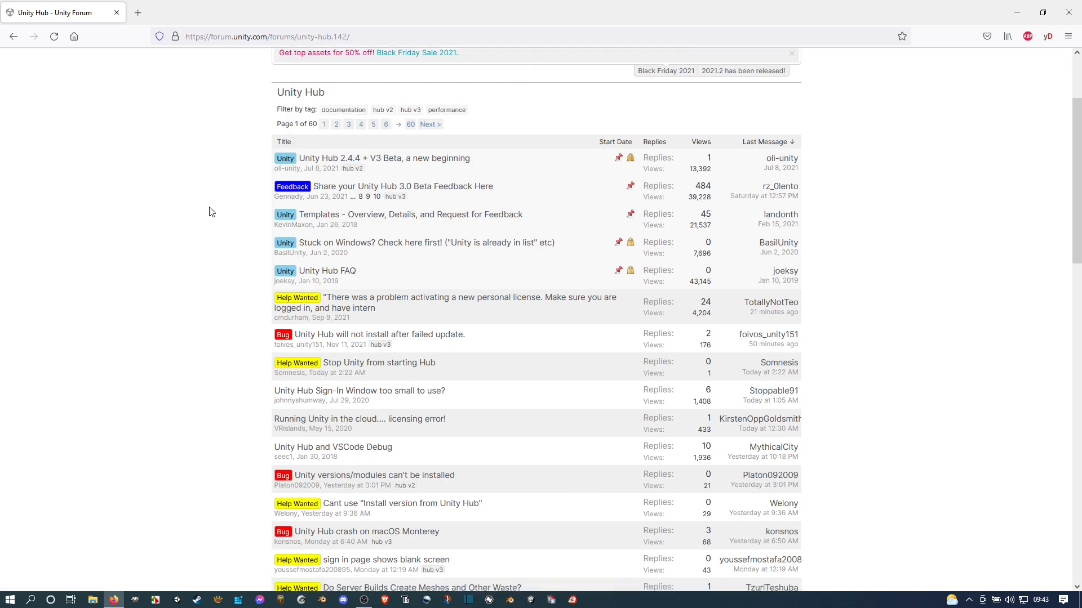
pyautogui.scroll(5, 214, 225)
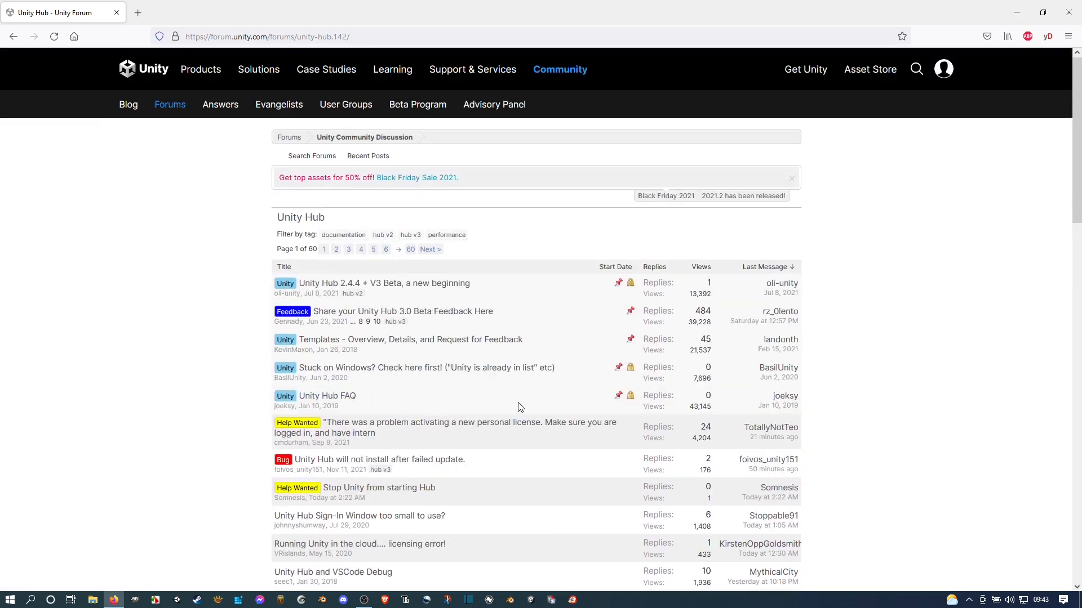
# Return to the previously visited Unity download page and look through its download options
pyautogui.click(530, 598)
pyautogui.click(13, 37)
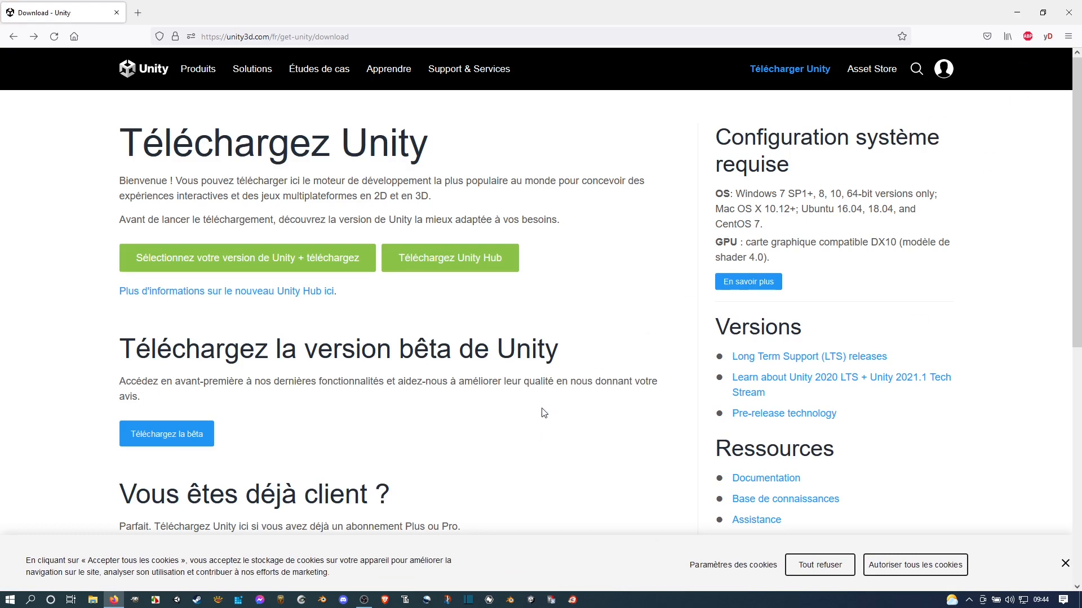
pyautogui.scroll(-5, 545, 413)
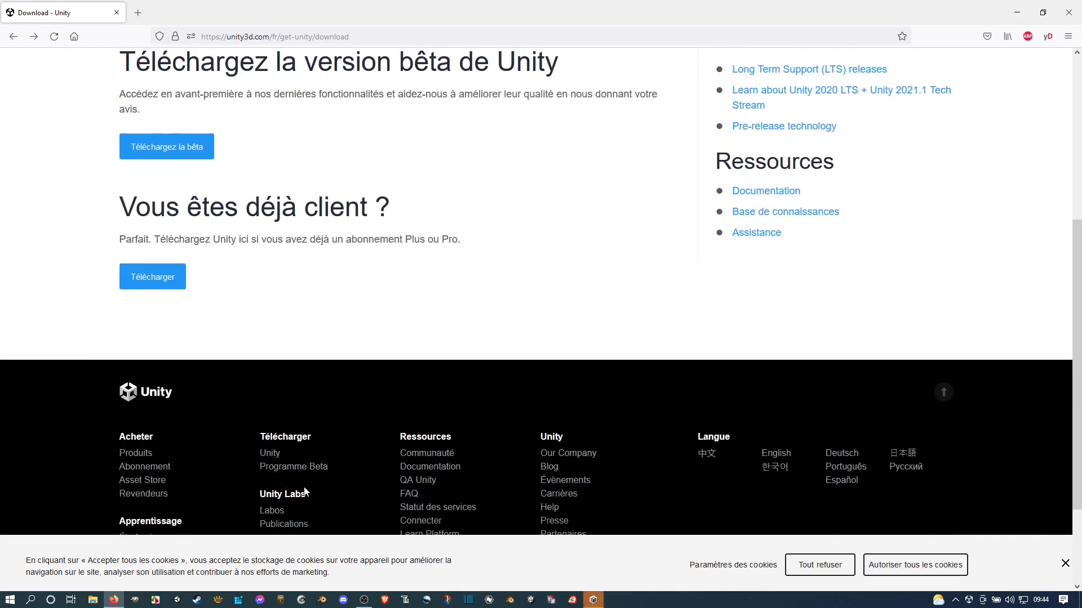
# Switch to Unity Hub and examine the project list with its modification dates, editor versions and the warning on testwater
pyautogui.click(593, 600)
pyautogui.moveTo(600, 116); pyautogui.dragTo(506, 76)
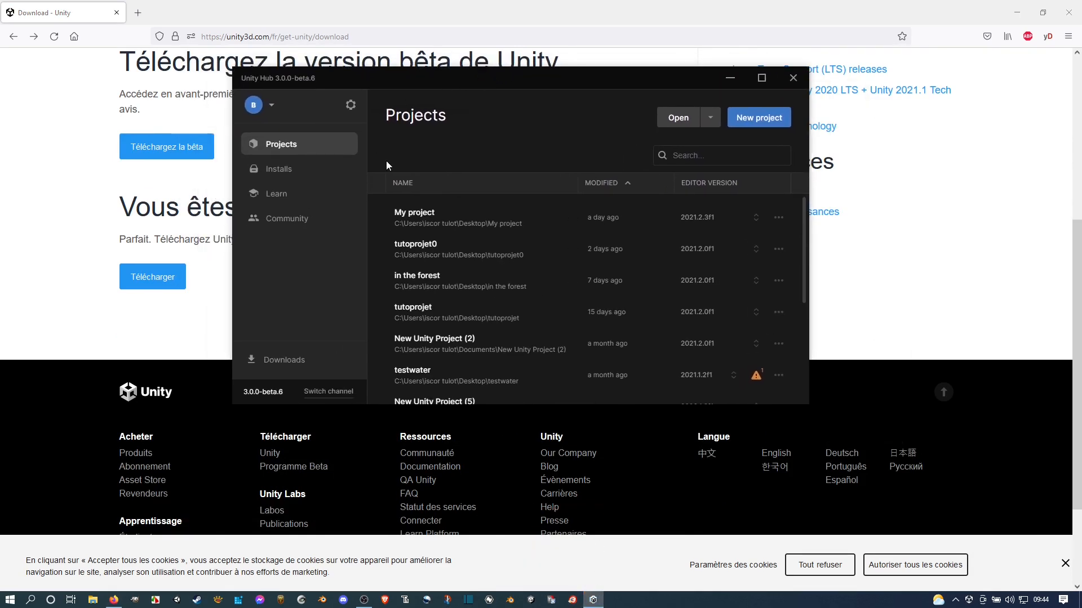
pyautogui.scroll(-4, 468, 325)
pyautogui.scroll(5, 468, 332)
pyautogui.scroll(-5, 467, 326)
pyautogui.scroll(2, 471, 329)
pyautogui.scroll(2, 472, 328)
pyautogui.scroll(-1, 521, 344)
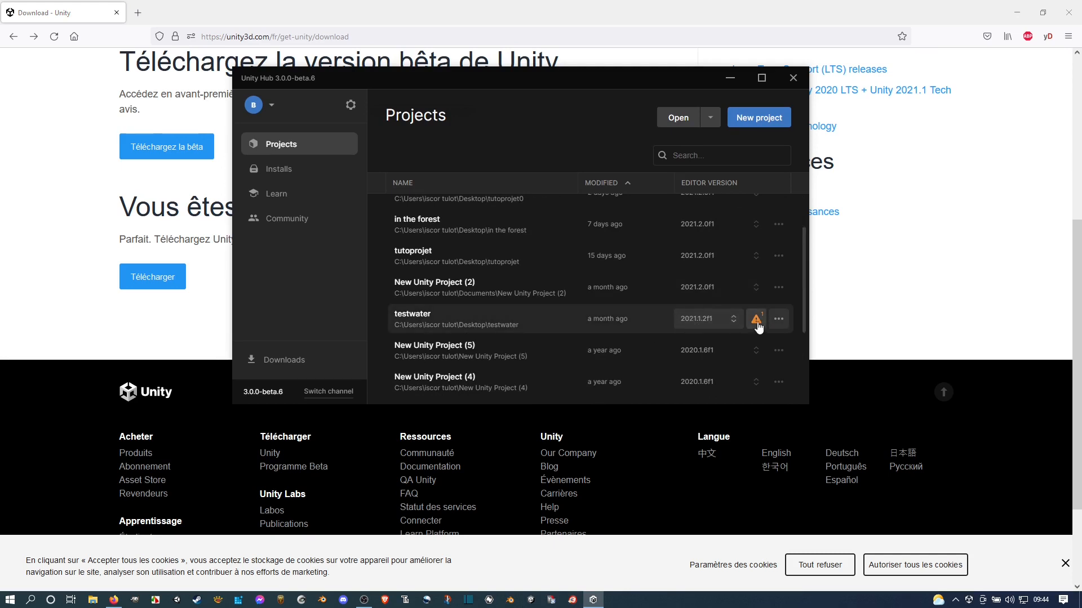
pyautogui.scroll(-4, 552, 300)
pyautogui.scroll(6, 623, 299)
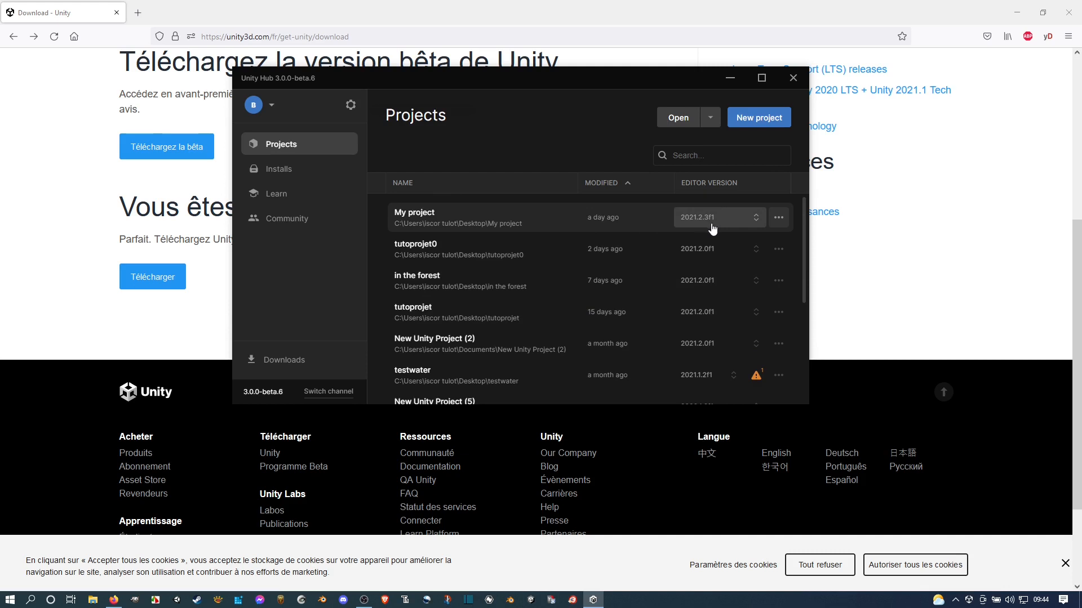
pyautogui.scroll(-2, 634, 251)
pyautogui.scroll(2, 623, 256)
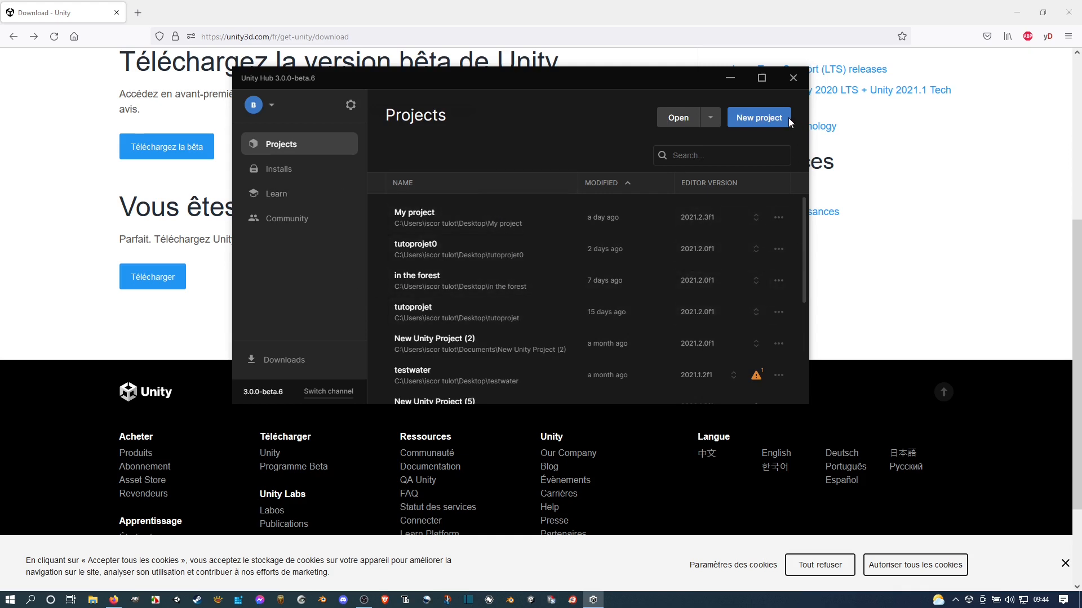
# Start a new project, preview the 3D Sample Scene (HDRP) and (URP) templates, and select the 3D Core template
pyautogui.click(770, 119)
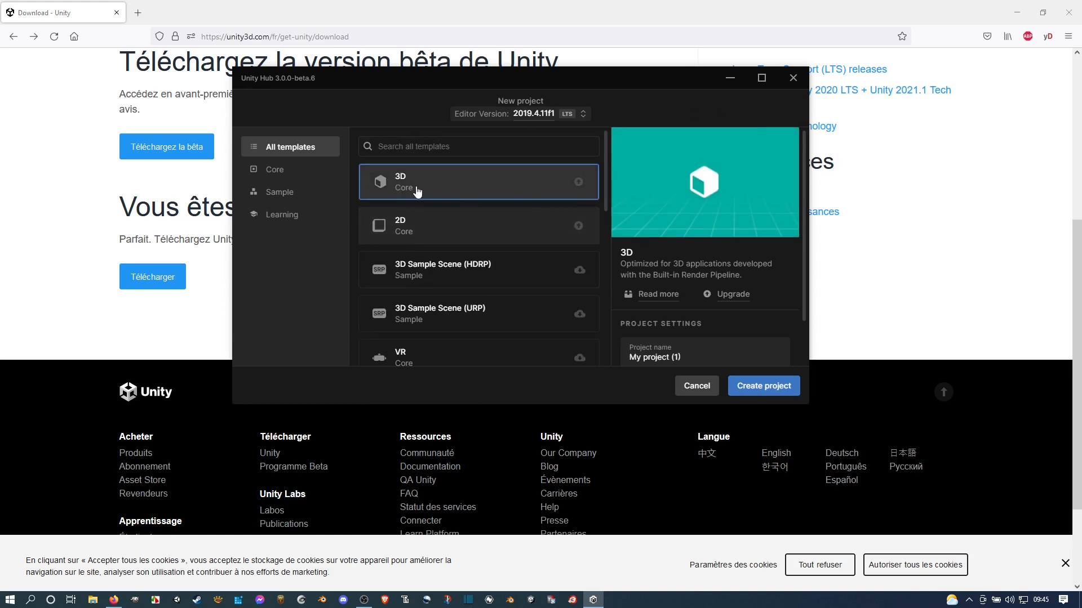
pyautogui.scroll(-4, 487, 268)
pyautogui.scroll(-3, 488, 268)
pyautogui.scroll(8, 488, 267)
pyautogui.click(487, 266)
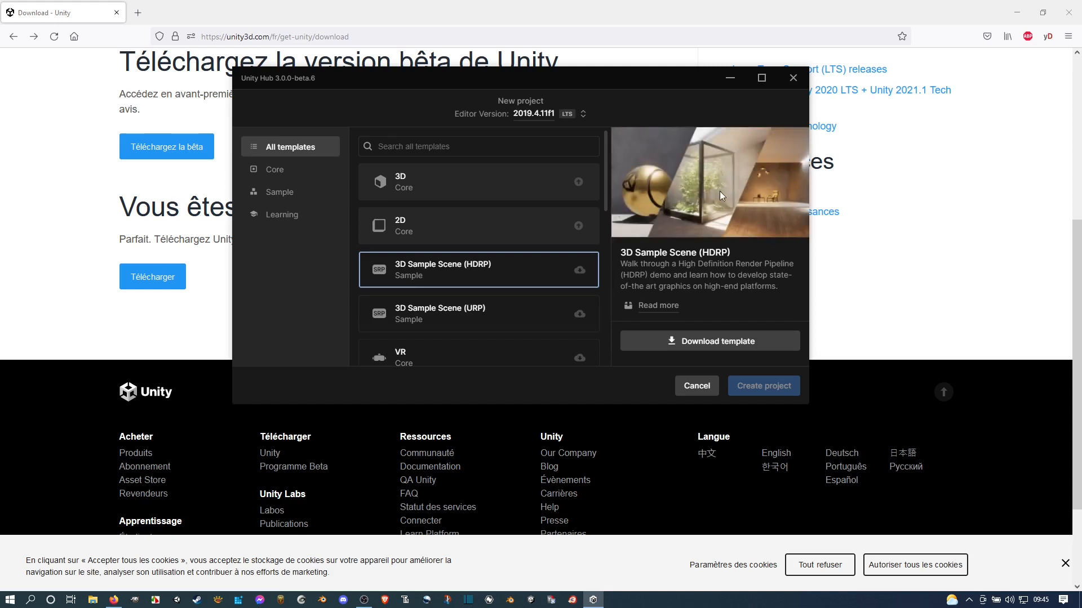
pyautogui.click(455, 318)
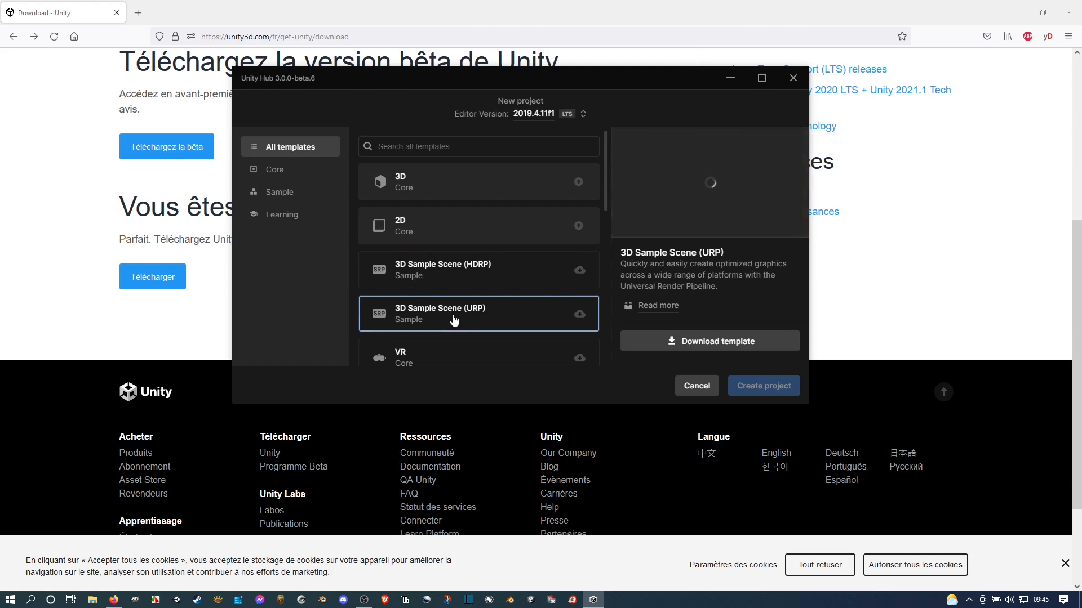
pyautogui.click(414, 183)
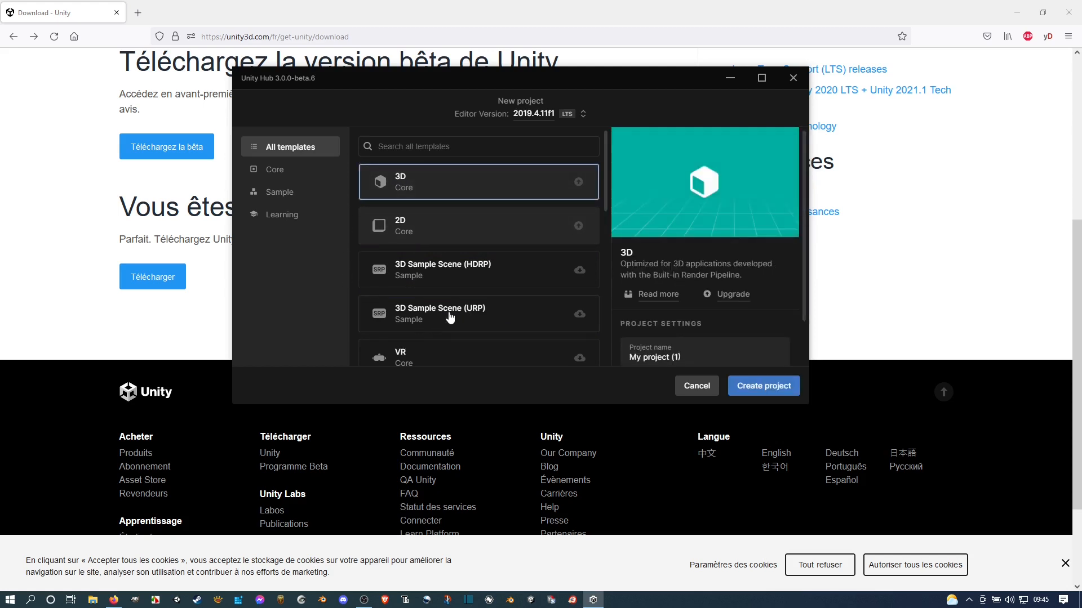
# Try to create the 3D project My project (1) with editor version 2019.4.11f1
pyautogui.click(738, 388)
pyautogui.scroll(-3, 704, 253)
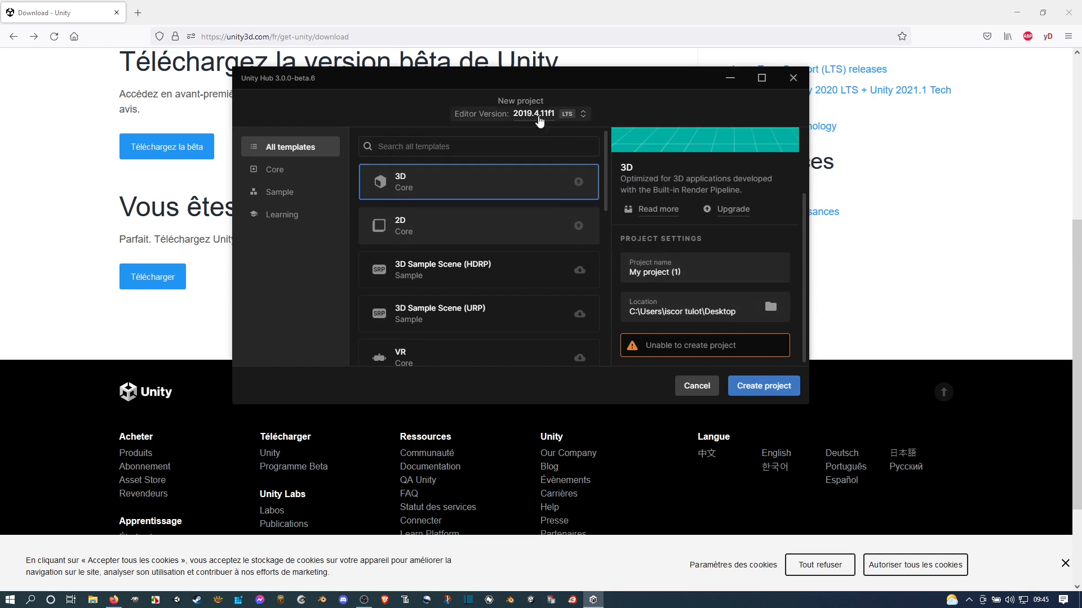
# Create the 3D project with editor version 2021.2.3f1 and the project name test00000
pyautogui.click(538, 114)
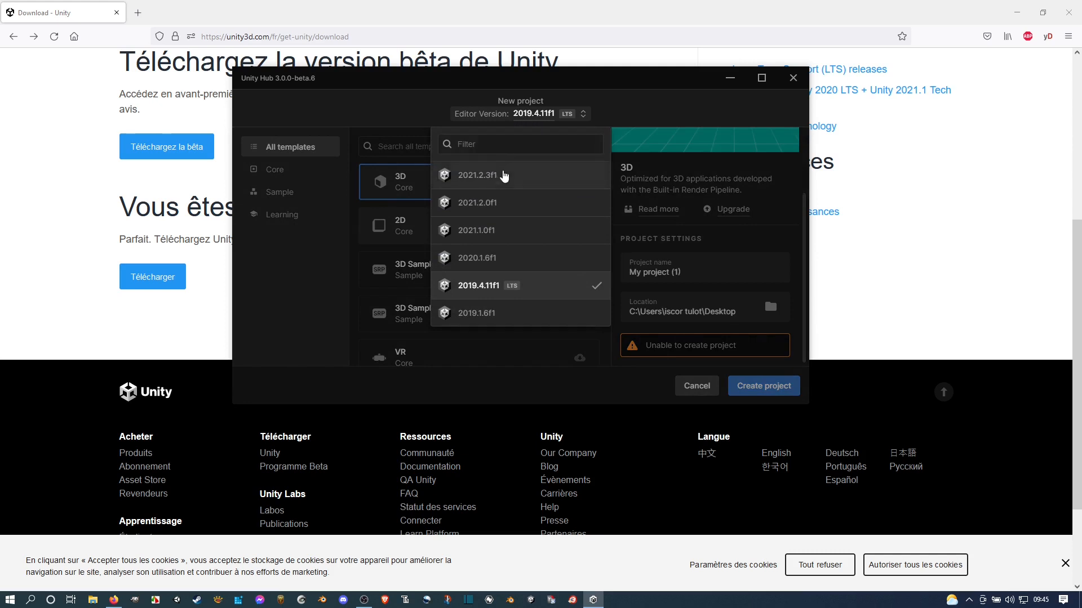
pyautogui.click(501, 176)
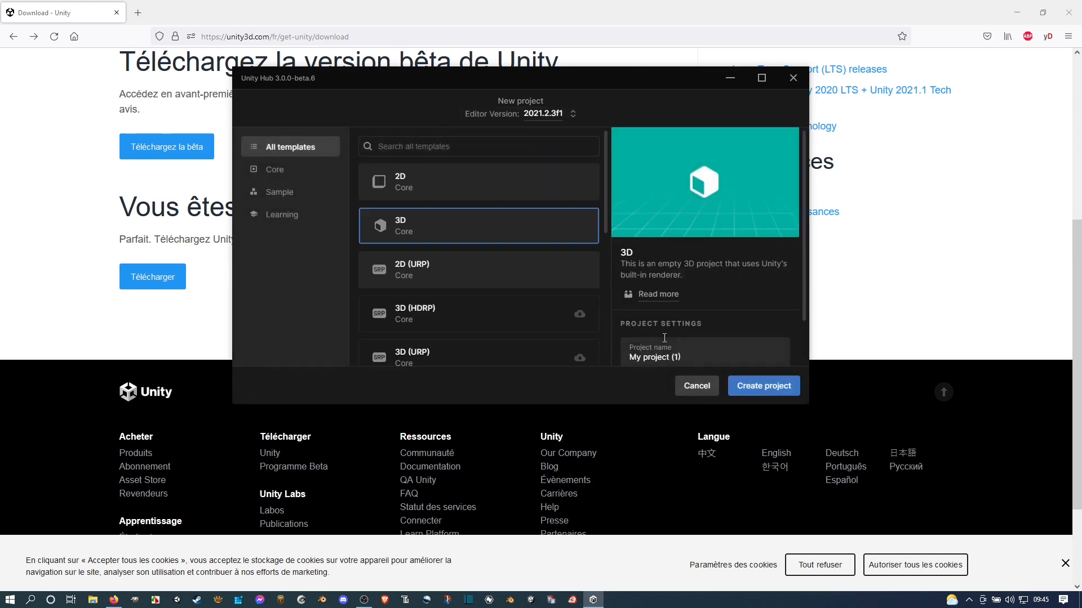
pyautogui.moveTo(688, 356); pyautogui.dragTo(622, 349)
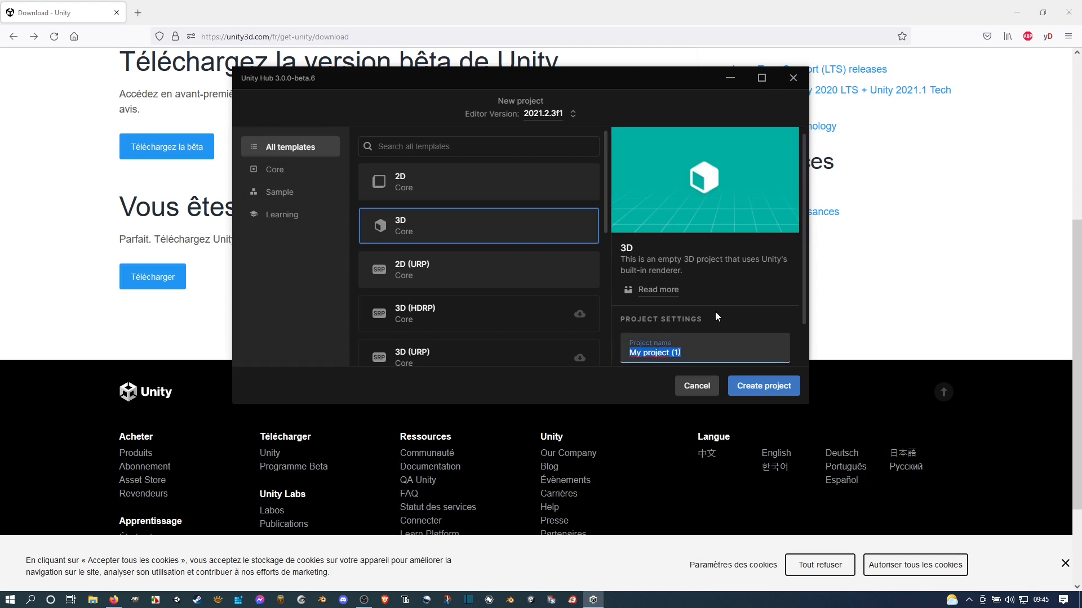
pyautogui.write('test00000')
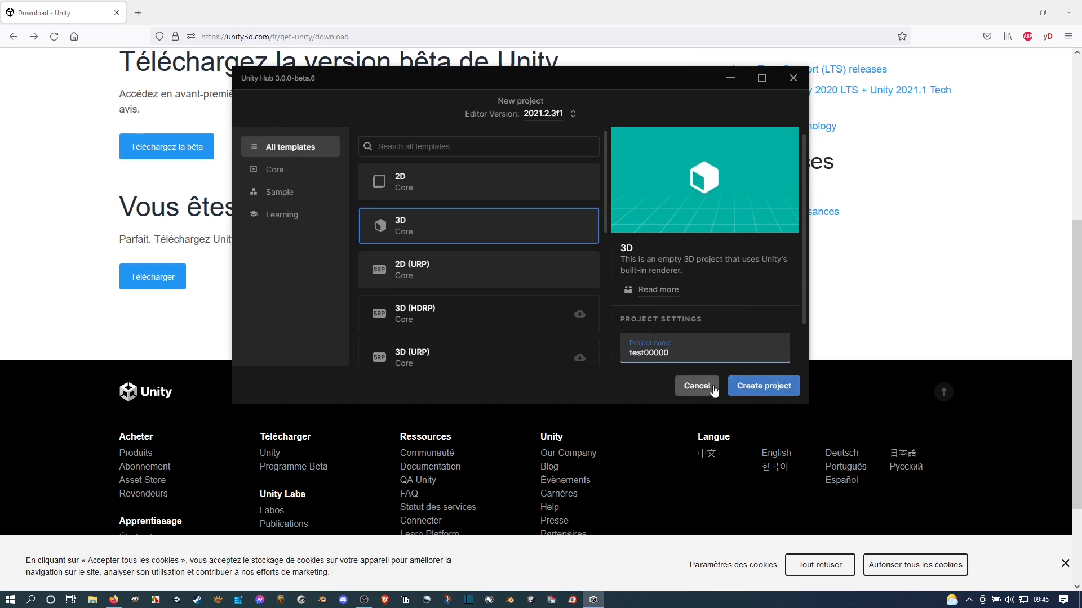
pyautogui.click(754, 389)
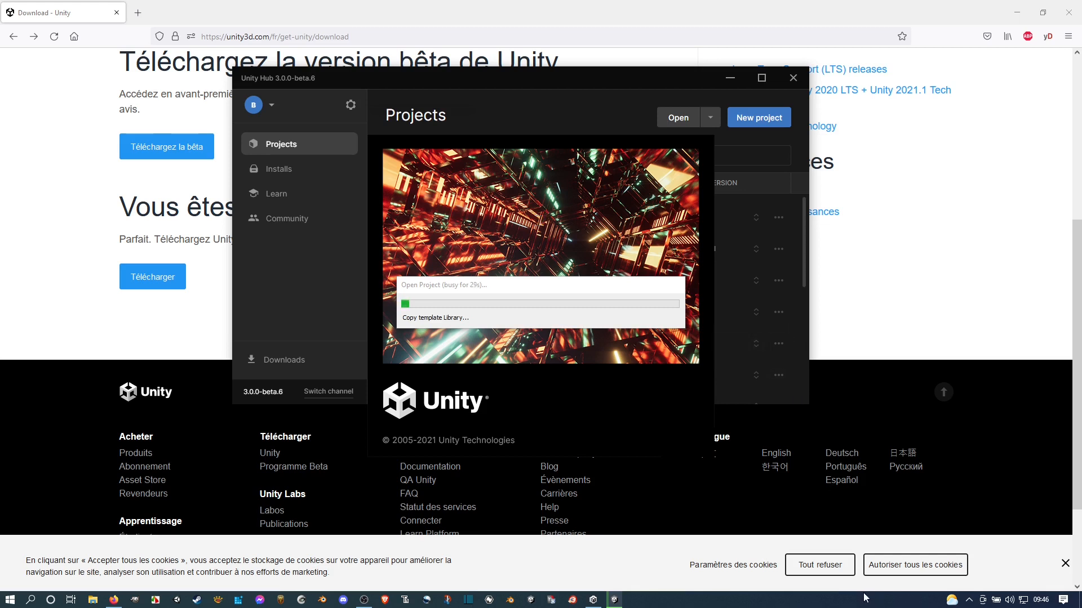
# Refuse all cookies on the Unity download page and bring Unity Hub back to the front
pyautogui.click(837, 571)
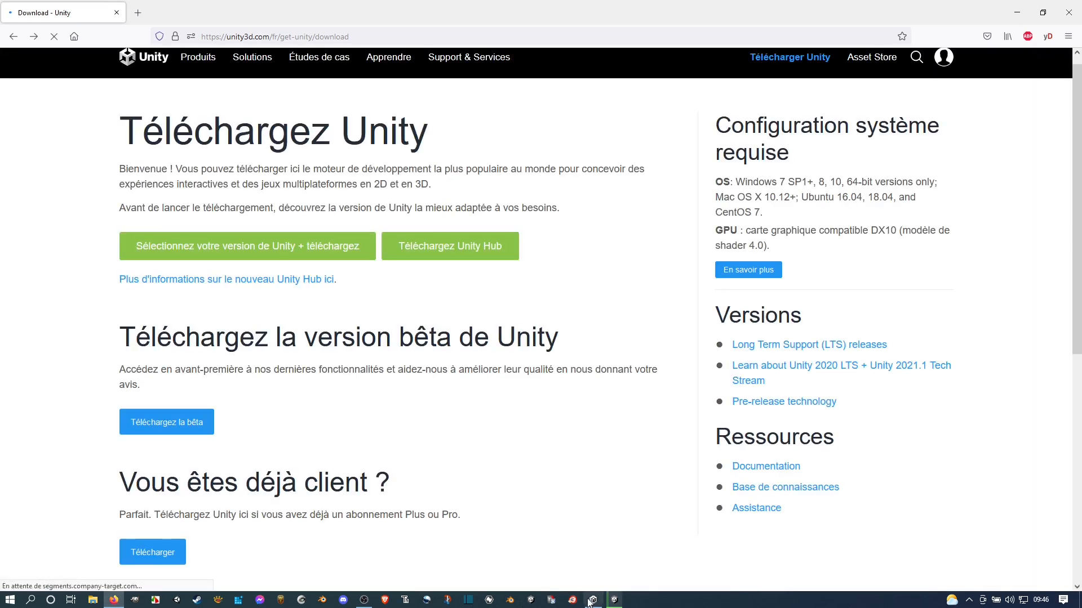
pyautogui.click(615, 603)
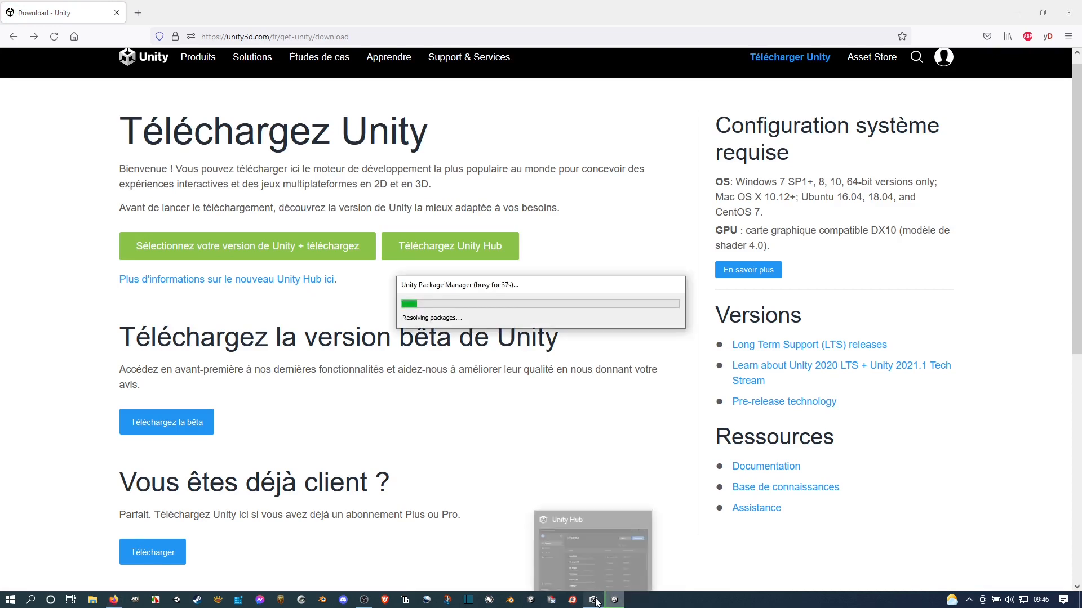
pyautogui.click(596, 601)
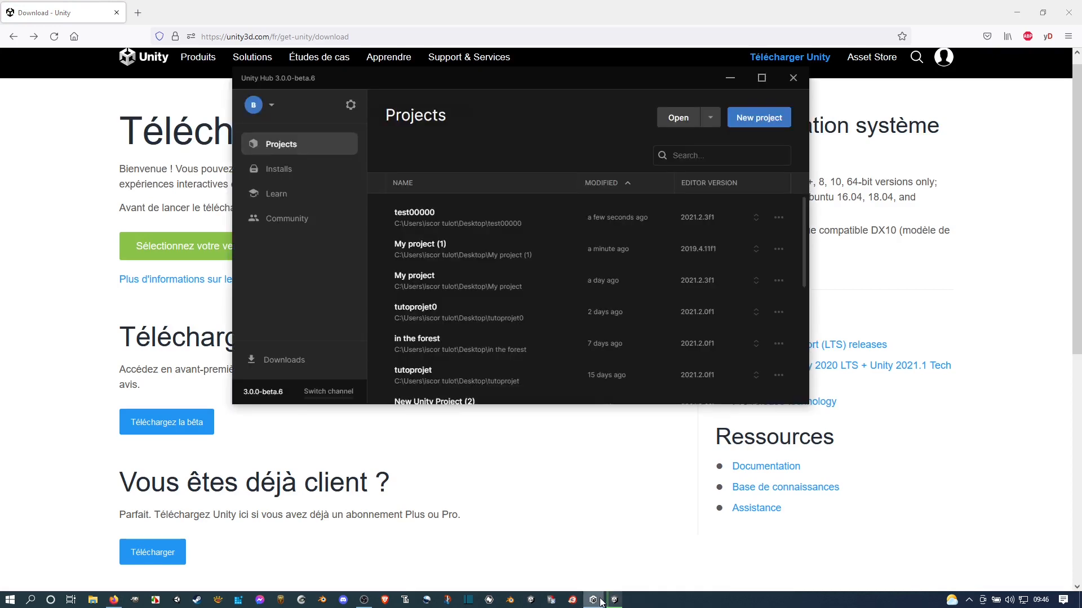
# Switch to the Unity editor with the test00000 project and maximize its window
pyautogui.click(614, 601)
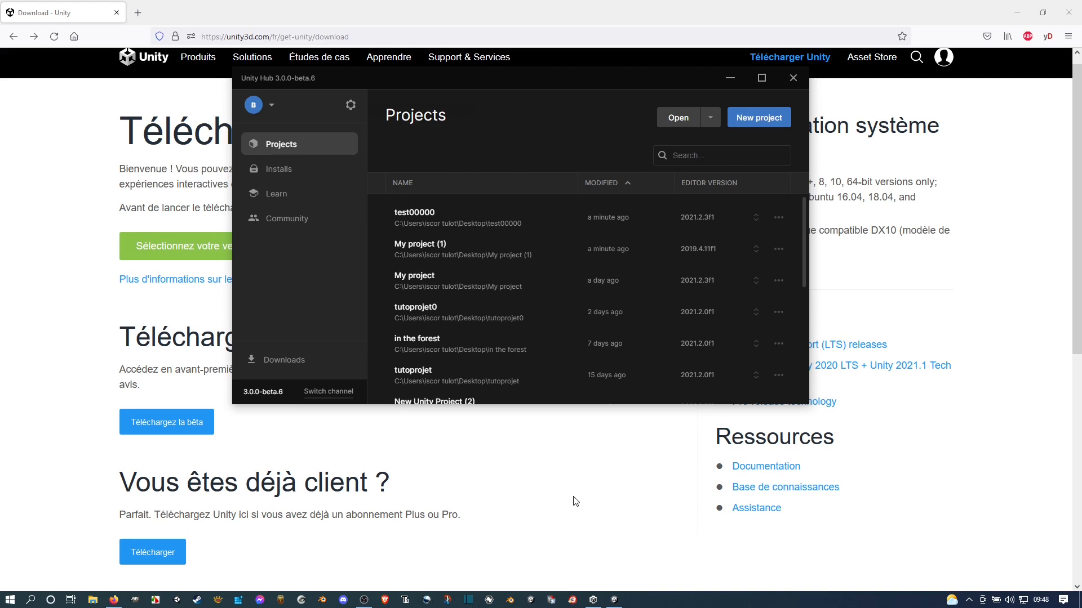
pyautogui.moveTo(593, 603)
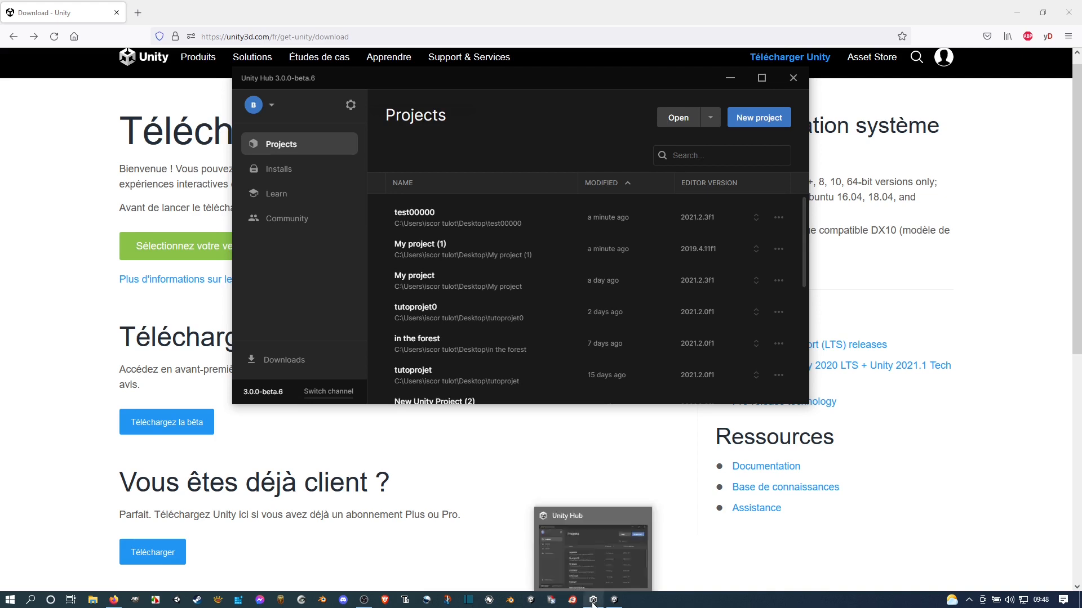
pyautogui.click(619, 602)
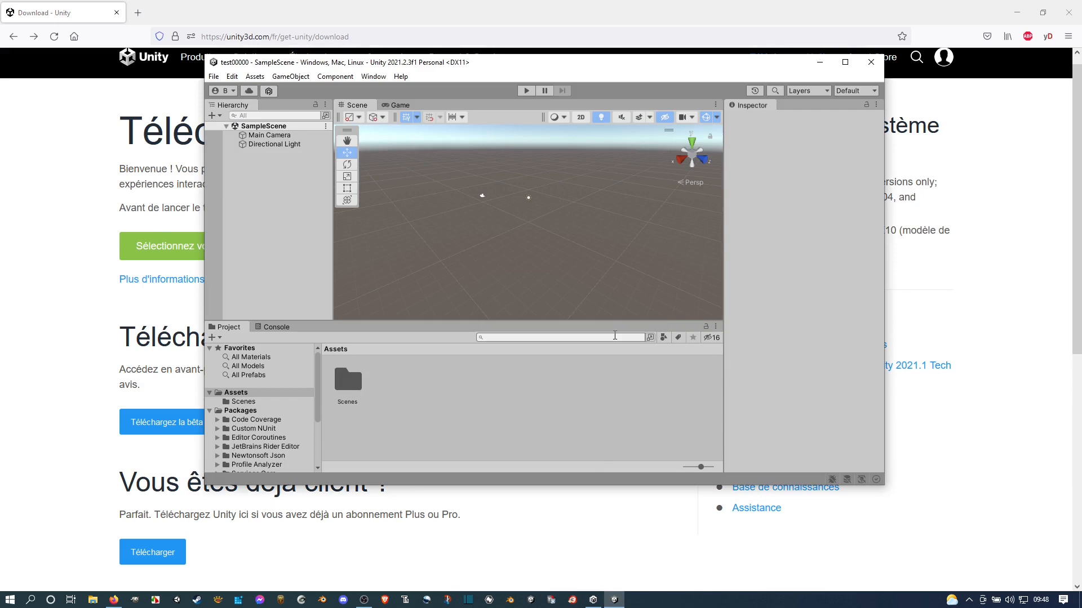
pyautogui.click(845, 63)
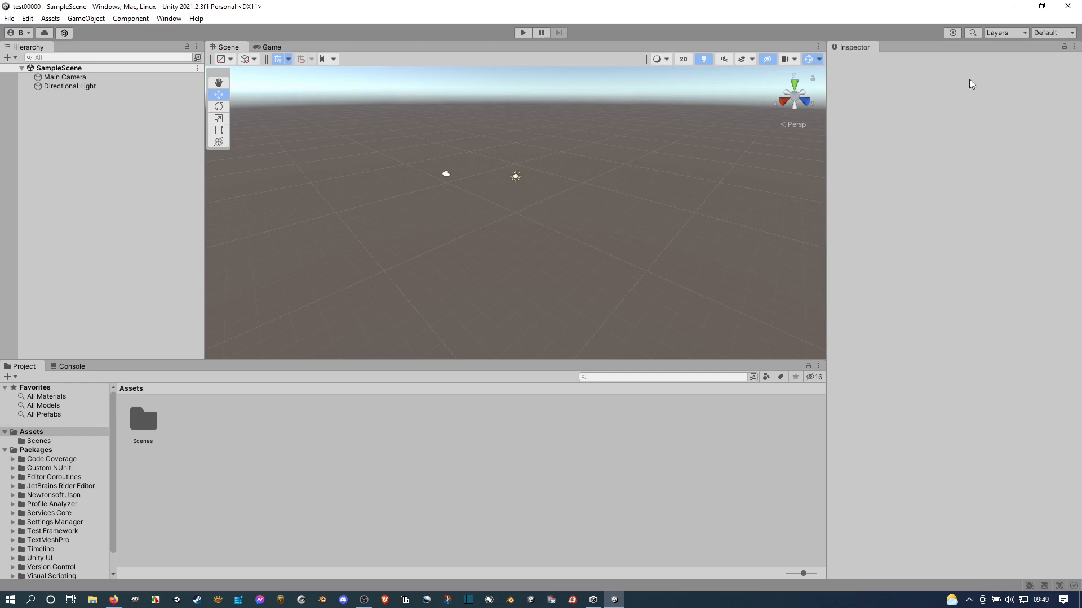
# Apply the 2 by 3 layout, narrow the Inspector and Hierarchy, widen the Project folder tree, and enlarge the Scene and Game views
pyautogui.click(1052, 33)
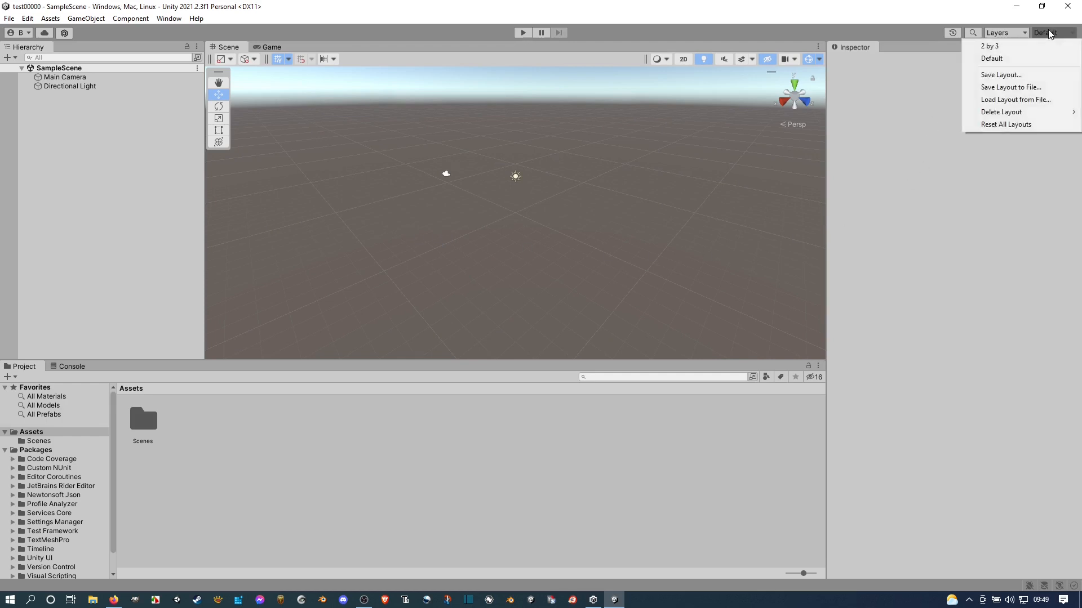
pyautogui.click(1025, 46)
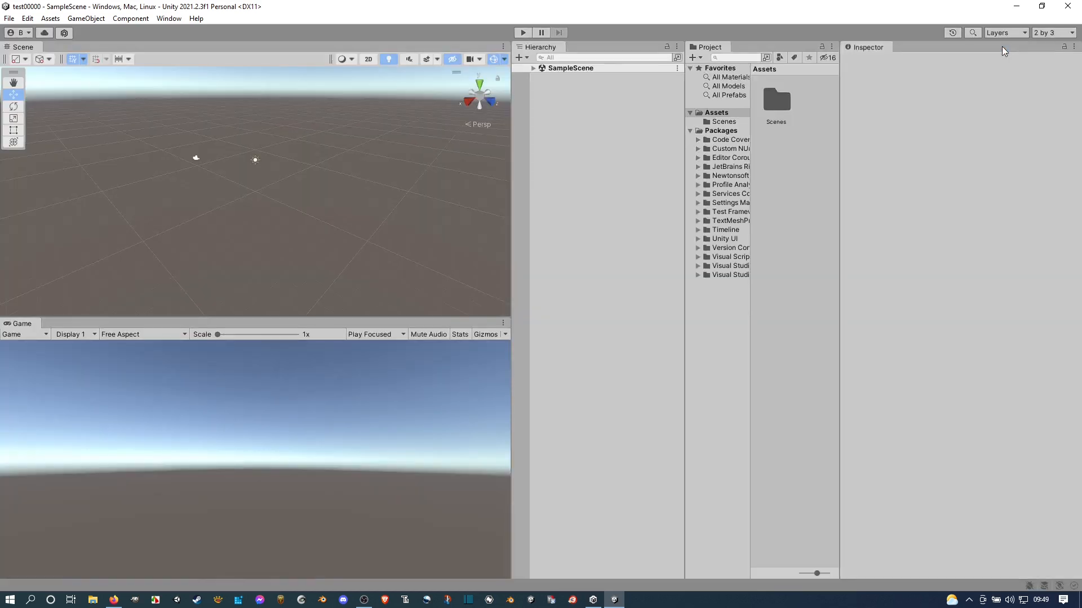
pyautogui.moveTo(841, 311); pyautogui.dragTo(919, 312)
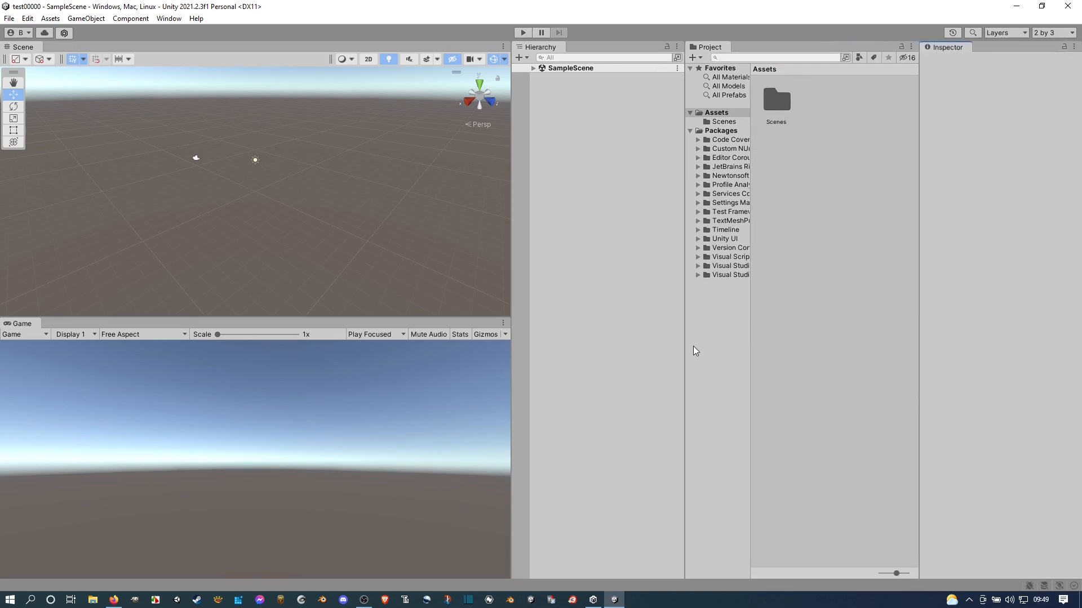
pyautogui.moveTo(684, 345); pyautogui.dragTo(752, 345)
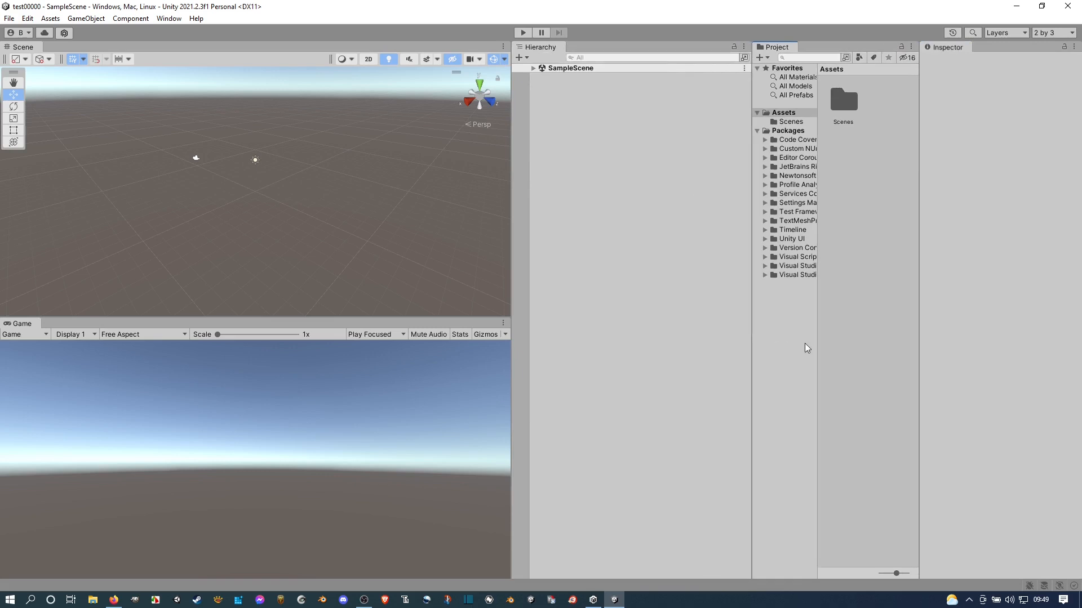
pyautogui.moveTo(817, 344); pyautogui.dragTo(863, 340)
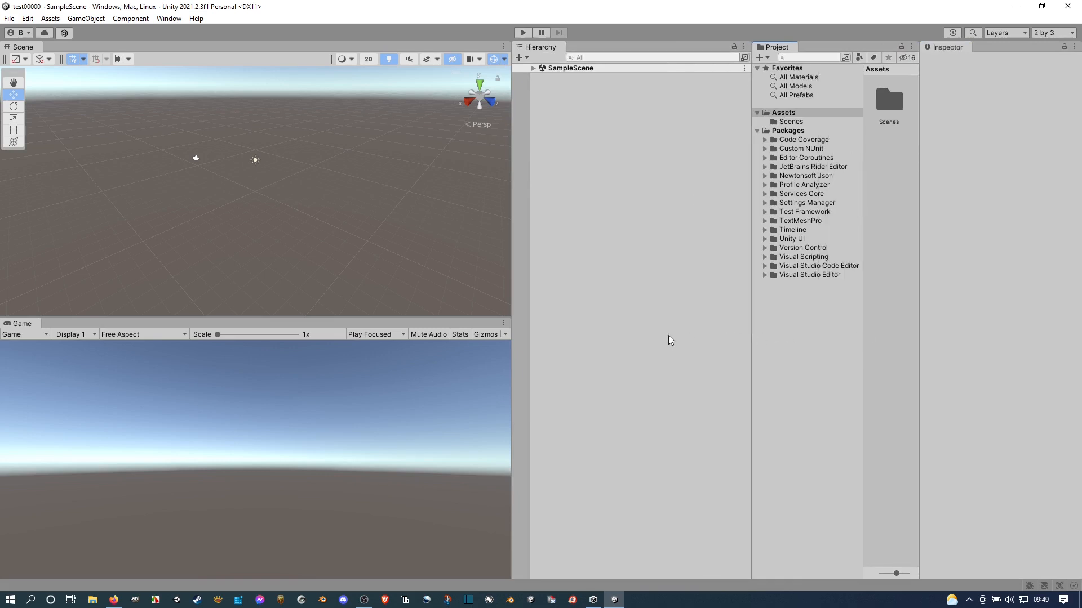
pyautogui.moveTo(511, 354); pyautogui.dragTo(669, 352)
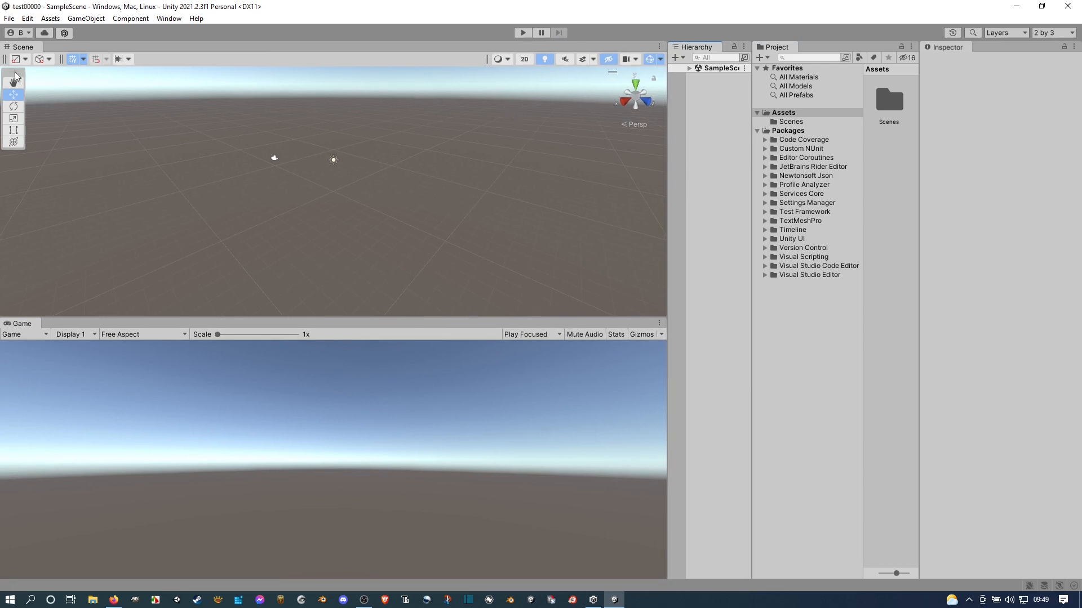
# Dock the Scene view's floating transform tools overlay into the toolbar row above the scene
pyautogui.moveTo(14, 79); pyautogui.dragTo(169, 82)
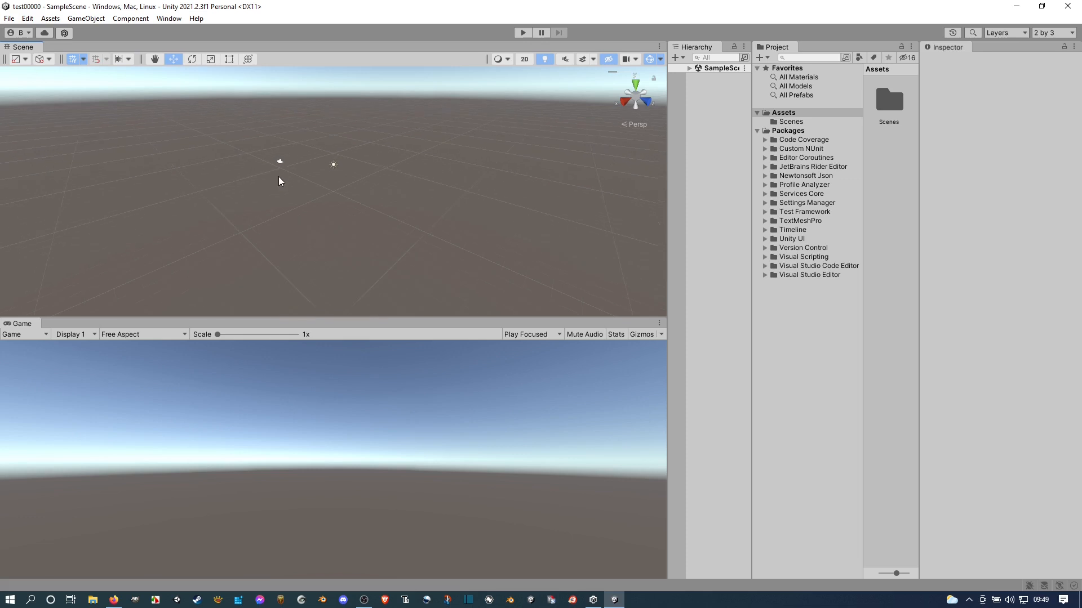
pyautogui.scroll(1, 279, 177)
pyautogui.moveTo(189, 137); pyautogui.dragTo(240, 157, button='right')
pyautogui.moveTo(275, 141); pyautogui.dragTo(253, 145, button='middle')
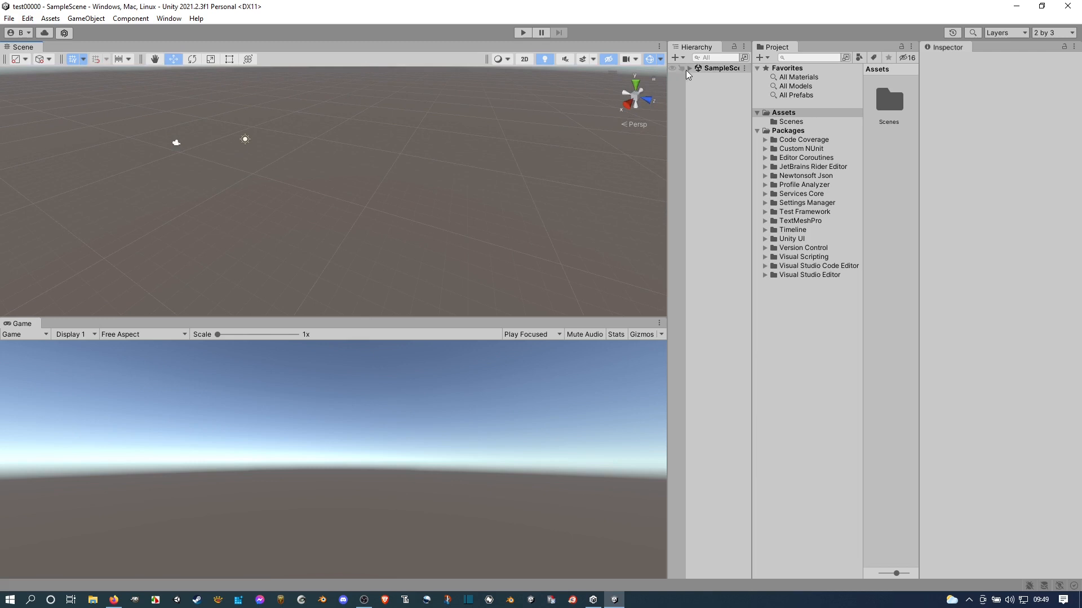
# Add a Plane to the scene and enlarge the Scene view at the expense of the Game view
pyautogui.click(675, 57)
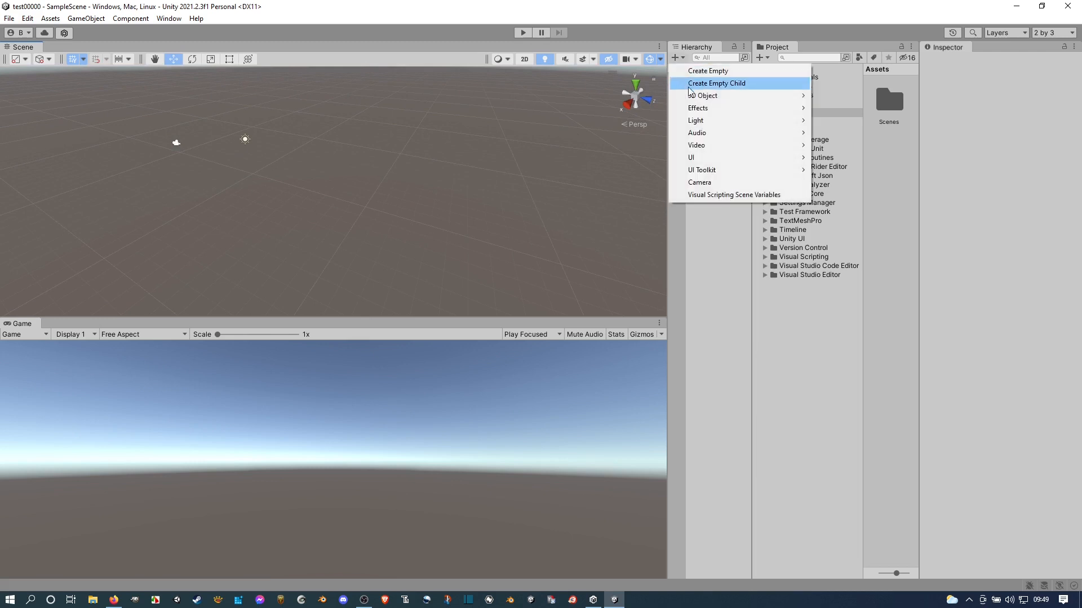
pyautogui.moveTo(691, 96)
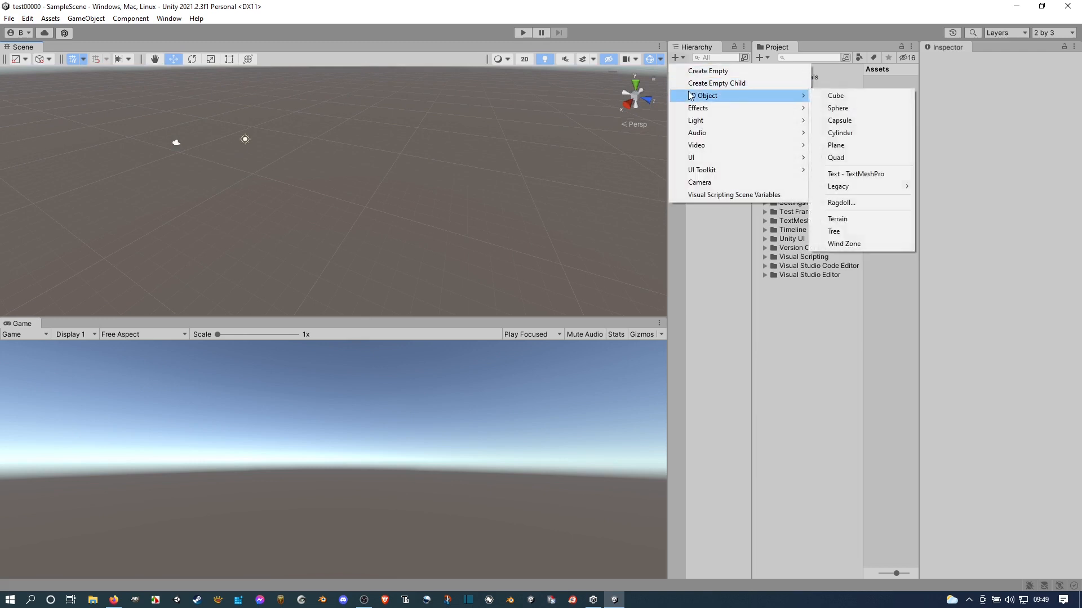
pyautogui.click(856, 148)
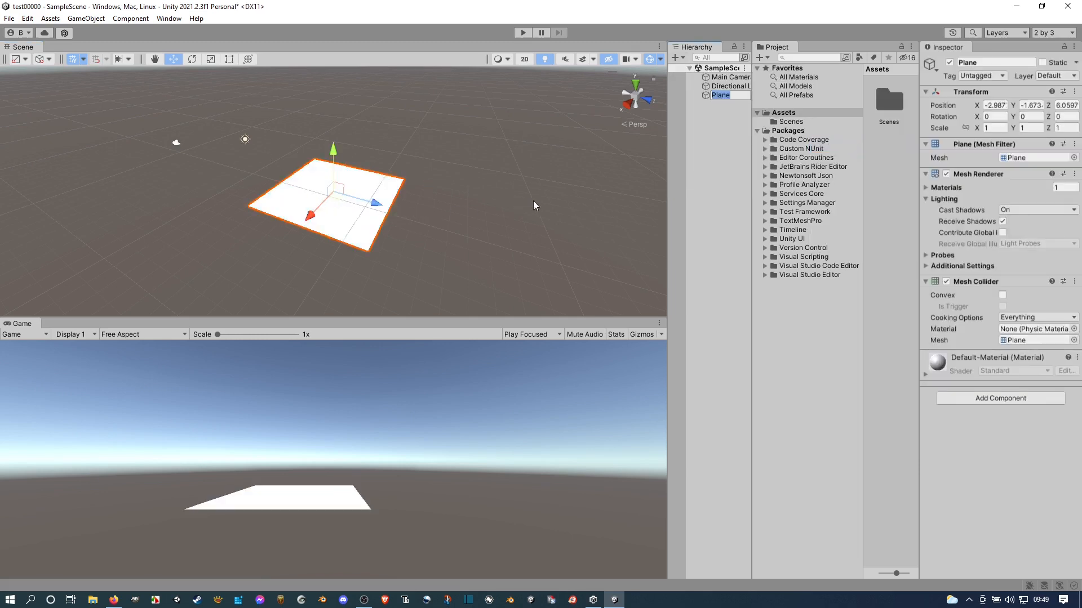
pyautogui.moveTo(265, 317); pyautogui.dragTo(243, 434)
# Set the plane's scale to 5 on X and 5 on Z
pyautogui.scroll(2, 313, 346)
pyautogui.click(993, 128)
pyautogui.doubleClick(993, 129)
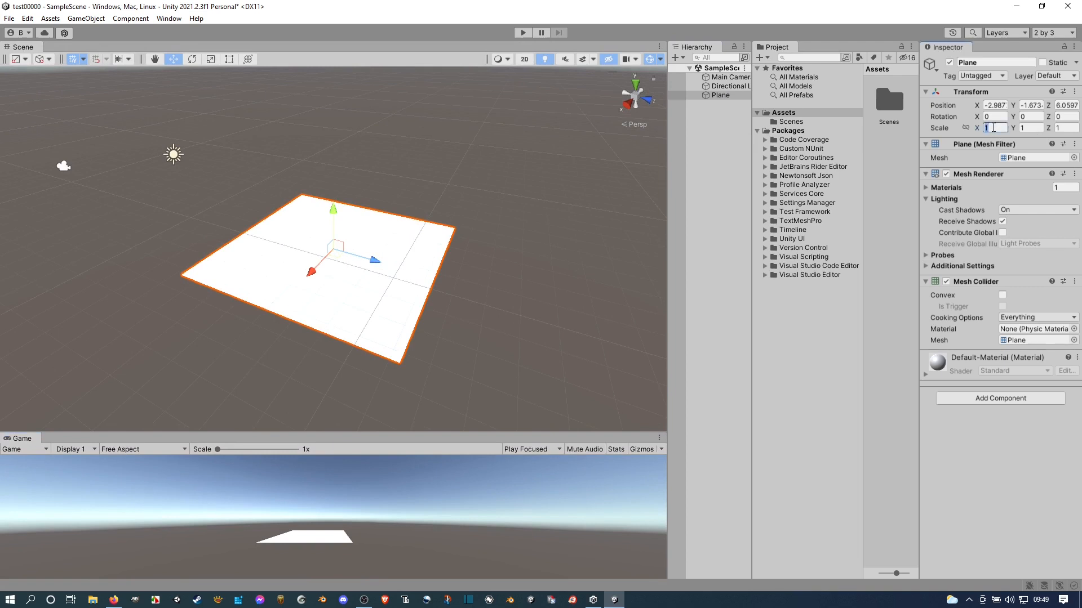
pyautogui.write('5')
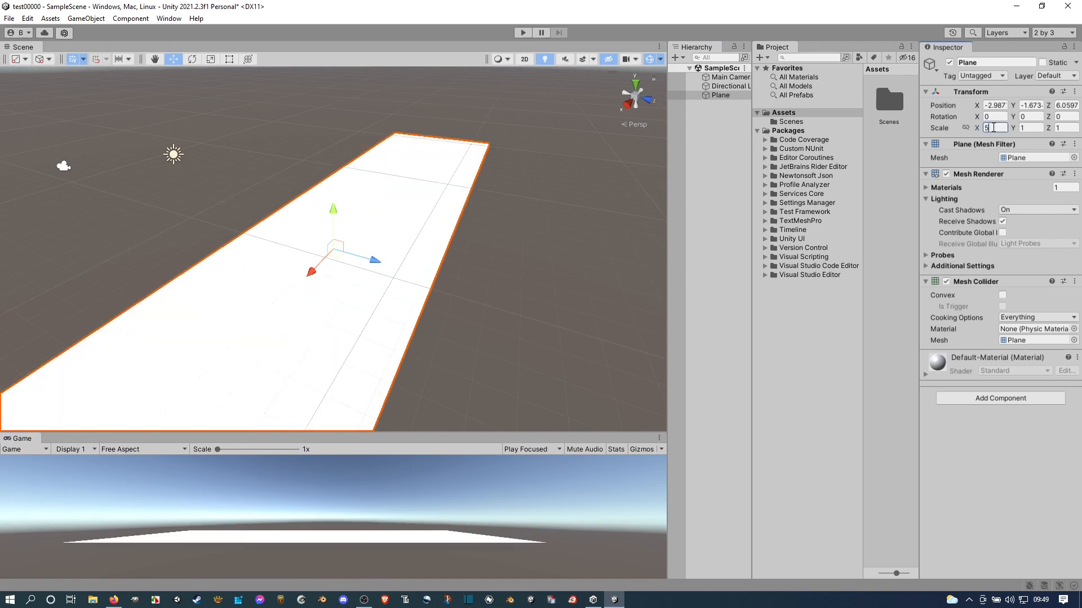
pyautogui.press('Tab')
pyautogui.press('Tab')
pyautogui.write('5')
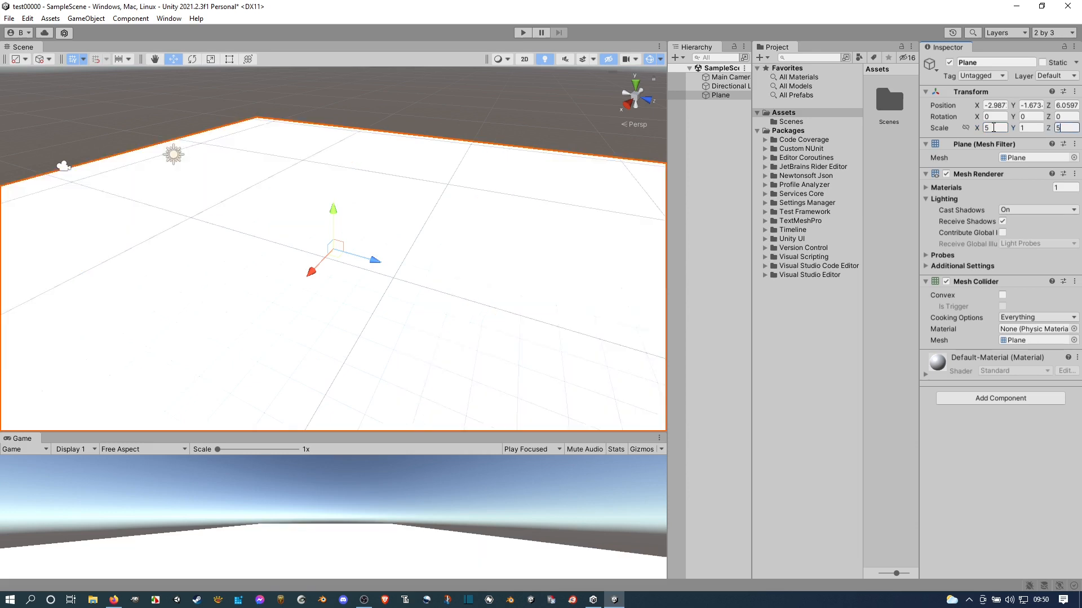
# Enable constrained proportions for the plane's scale, test it with an X scale of 6, and set X back to 5
pyautogui.scroll(-2, 273, 217)
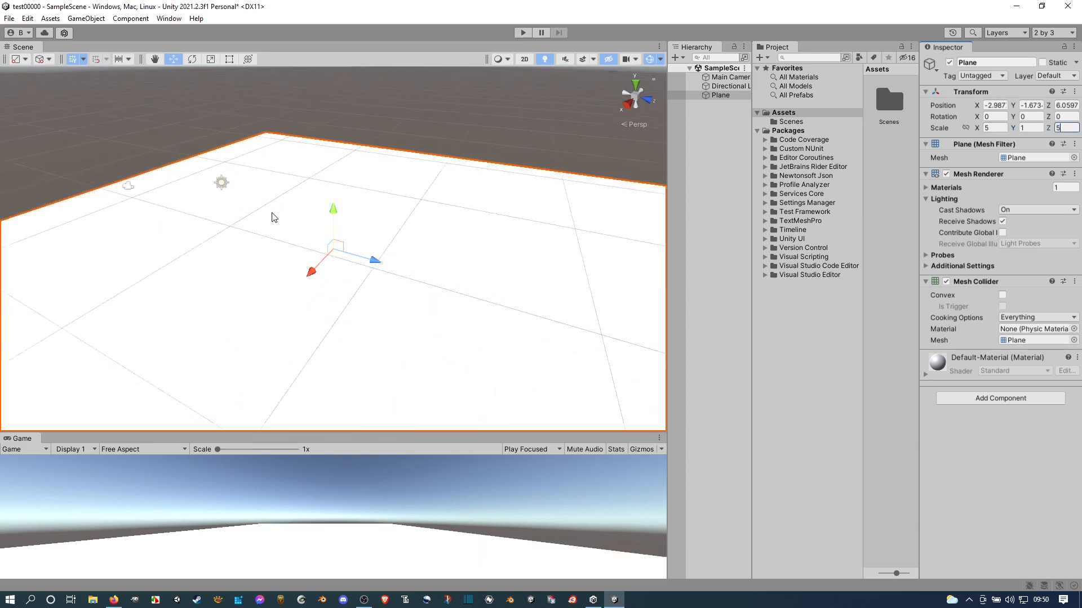
pyautogui.scroll(-3, 272, 213)
pyautogui.moveTo(412, 291); pyautogui.dragTo(396, 285, button='middle')
pyautogui.scroll(-1, 384, 281)
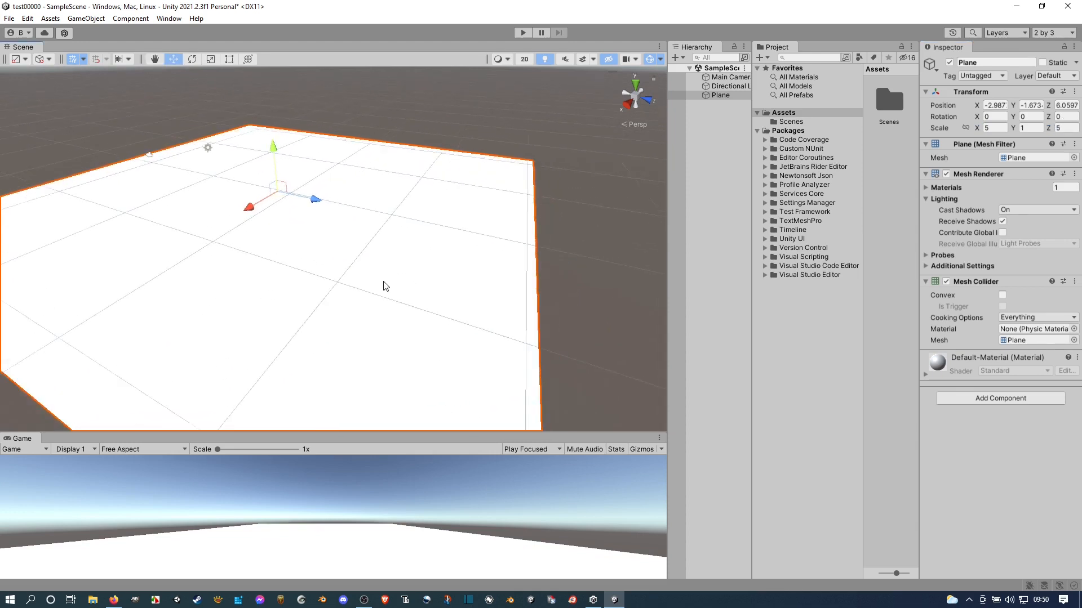
pyautogui.scroll(-2, 384, 286)
pyautogui.moveTo(296, 290); pyautogui.dragTo(359, 293, button='right')
pyautogui.moveTo(322, 276); pyautogui.dragTo(384, 274, button='middle')
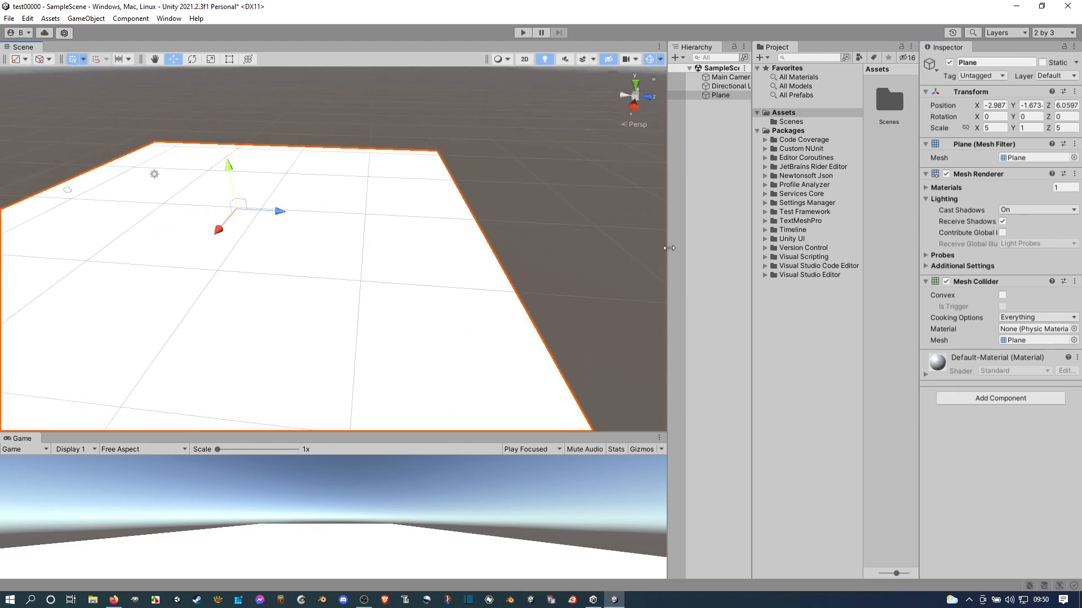
pyautogui.click(967, 129)
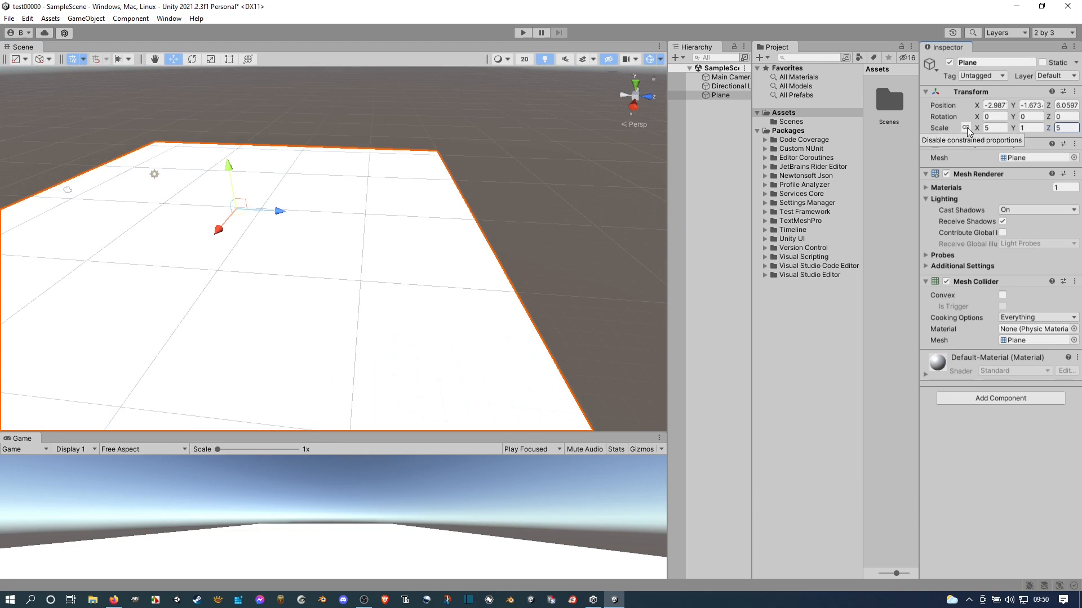
pyautogui.click(980, 129)
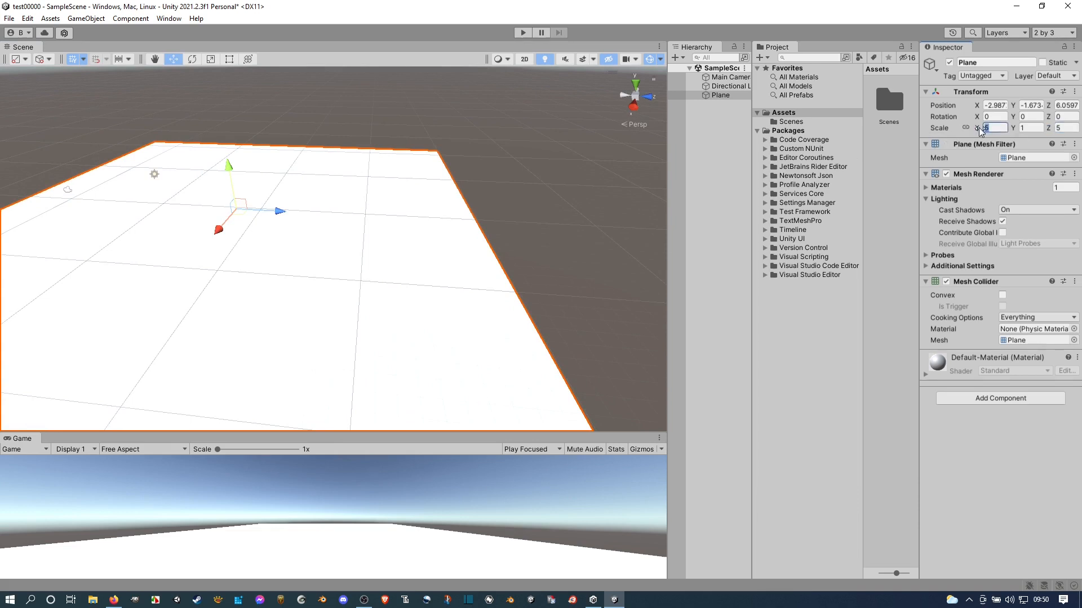
pyautogui.write('6')
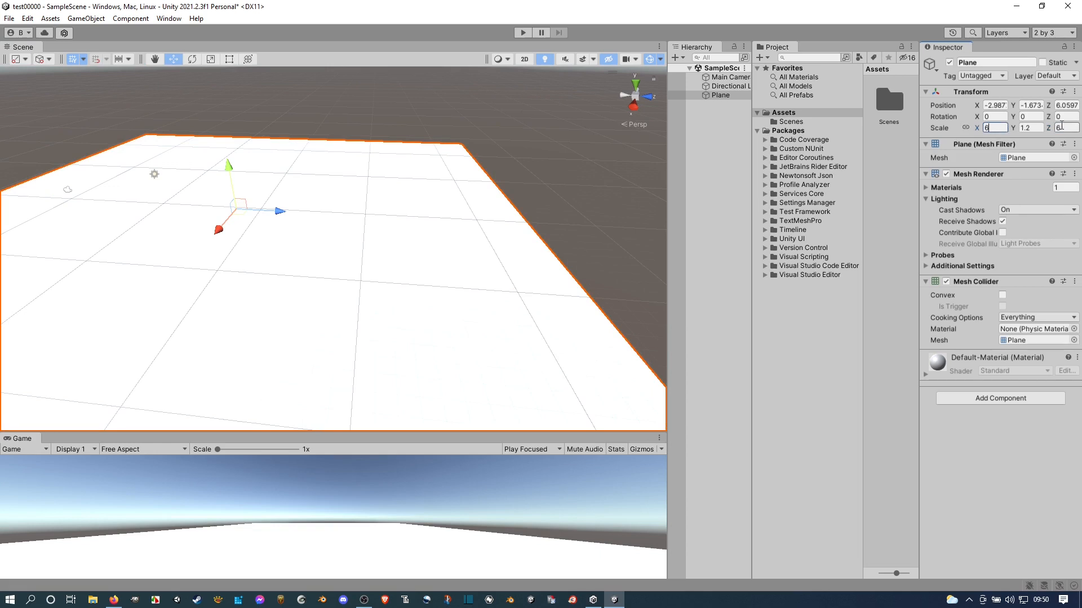
pyautogui.press('BackSpace')
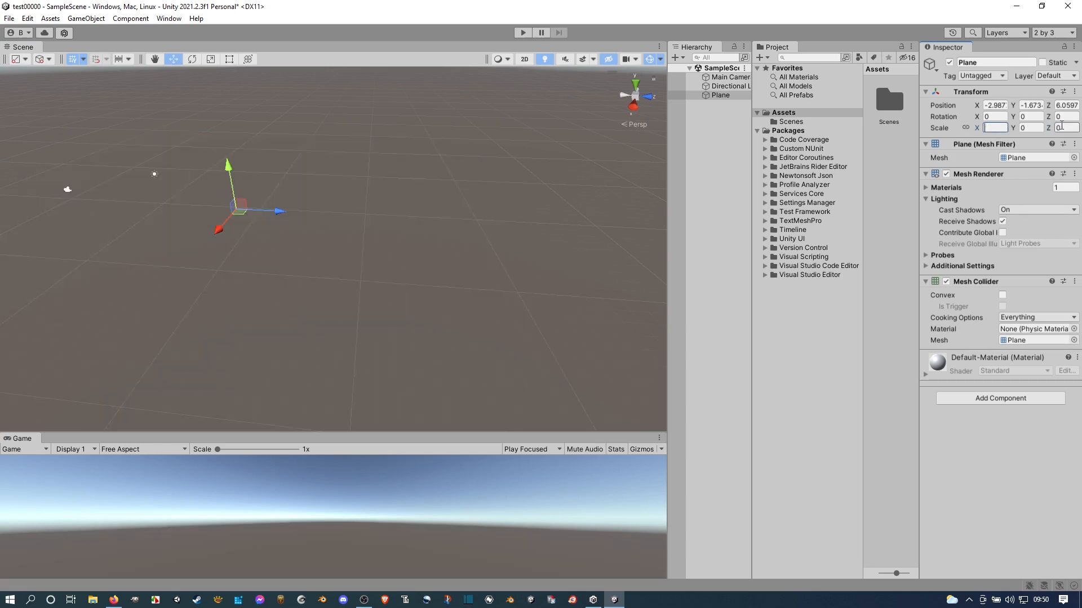
pyautogui.write('5')
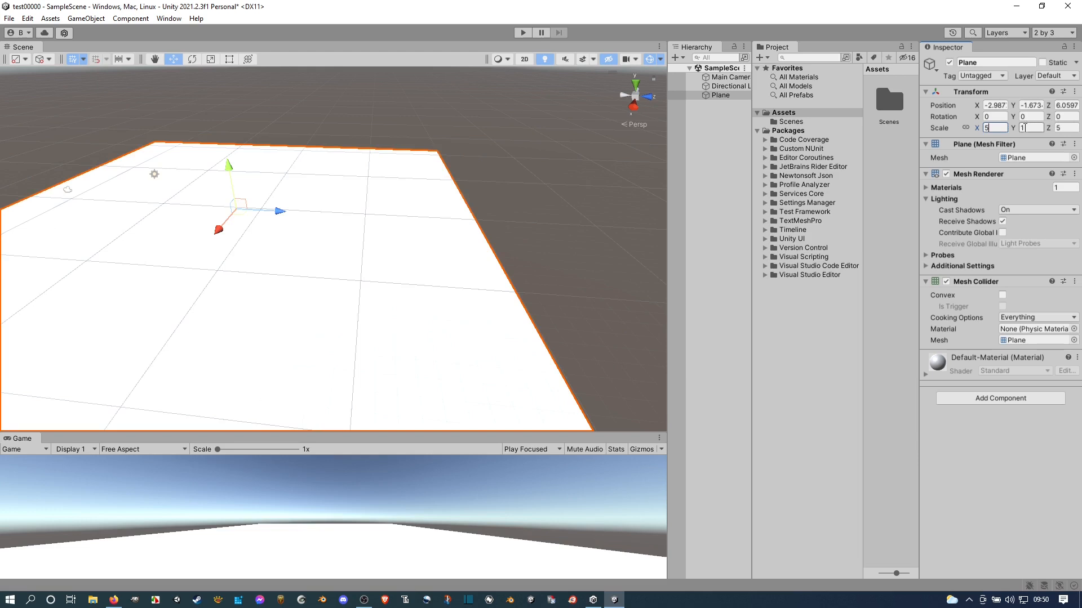
# Set the plane's position to 0 on X, Y and Z
pyautogui.keyDown('alt'); pyautogui.moveTo(389, 197); pyautogui.dragTo(328, 259); pyautogui.keyUp('alt')
pyautogui.click(997, 105)
pyautogui.write('0')
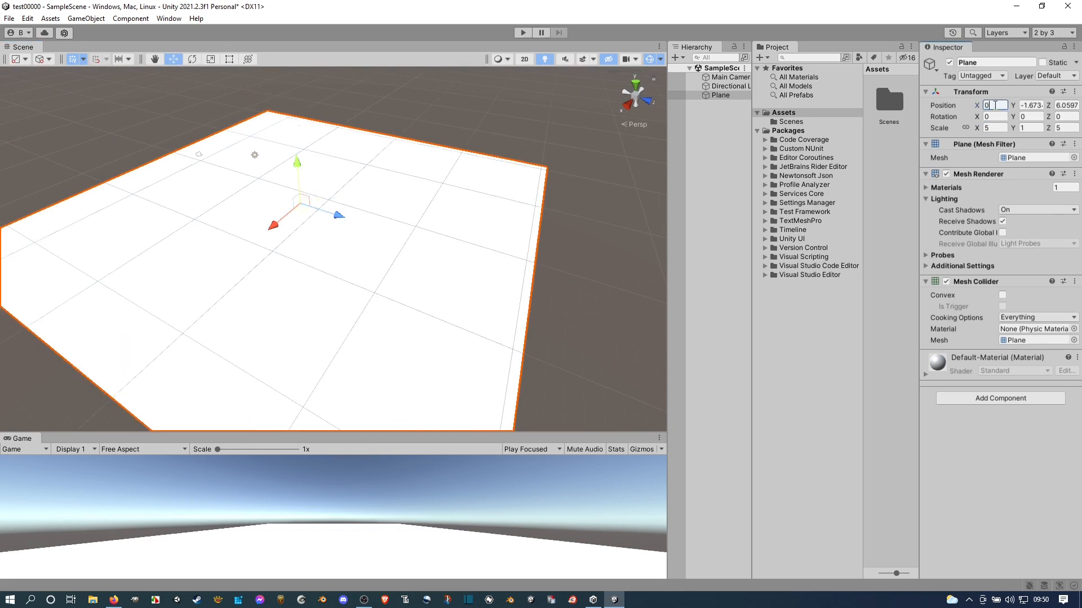
pyautogui.press('Tab')
pyautogui.write('0')
pyautogui.press('Tab')
pyautogui.write('0')
pyautogui.press('Tab')
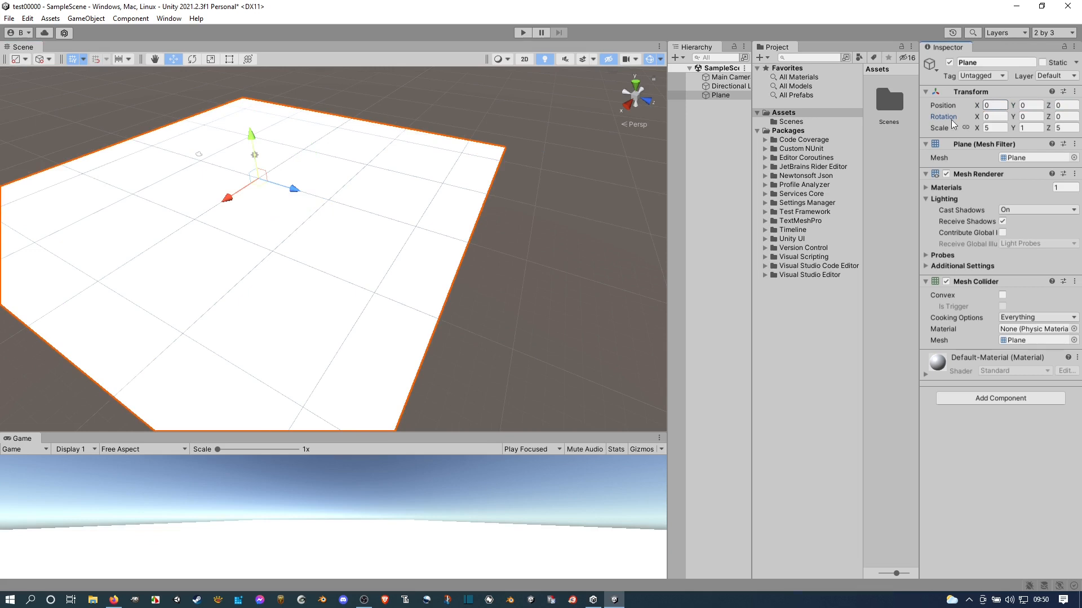
# Widen the Hierarchy so the full object names fit
pyautogui.scroll(-3, 510, 237)
pyautogui.moveTo(262, 271); pyautogui.dragTo(300, 279, button='middle')
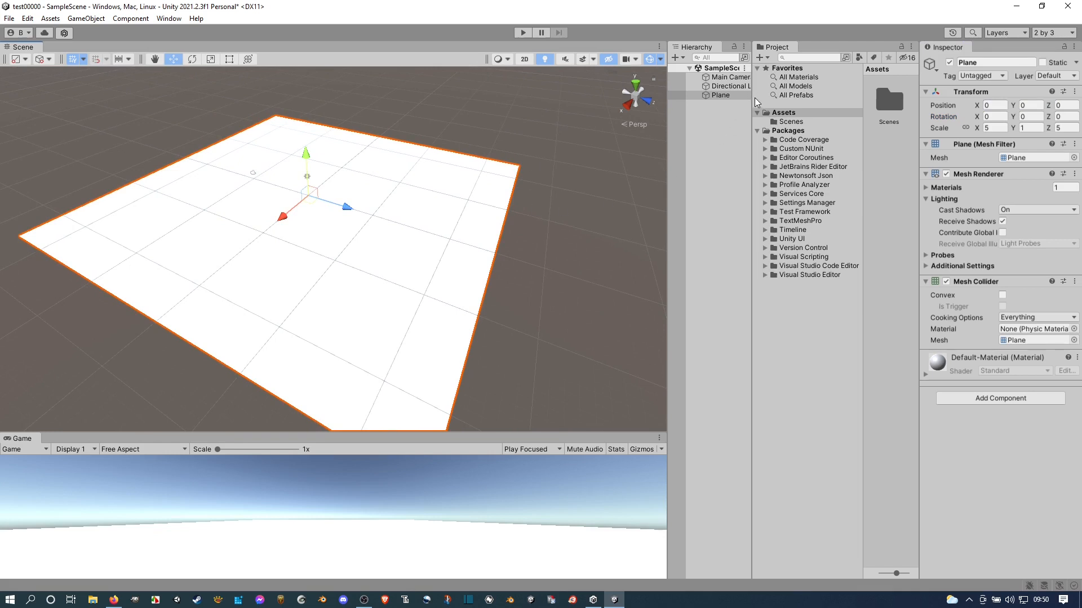
pyautogui.moveTo(749, 101); pyautogui.dragTo(820, 101)
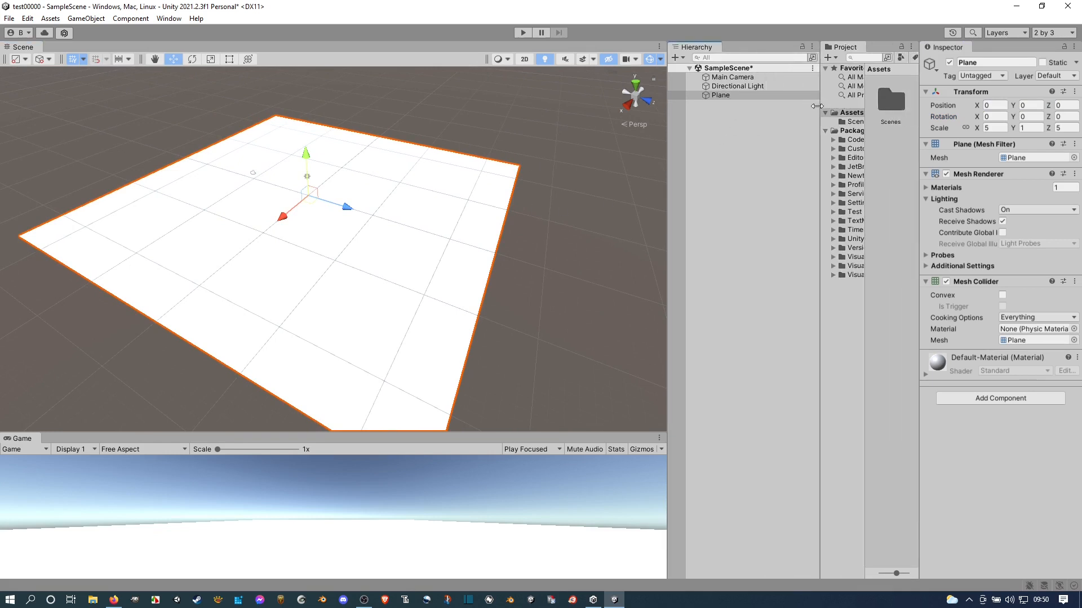
# Move the Main Camera above the plane to about X 4.12, Y 3.59, Z -5.26 and deselect it
pyautogui.click(732, 78)
pyautogui.moveTo(240, 129); pyautogui.dragTo(235, 107)
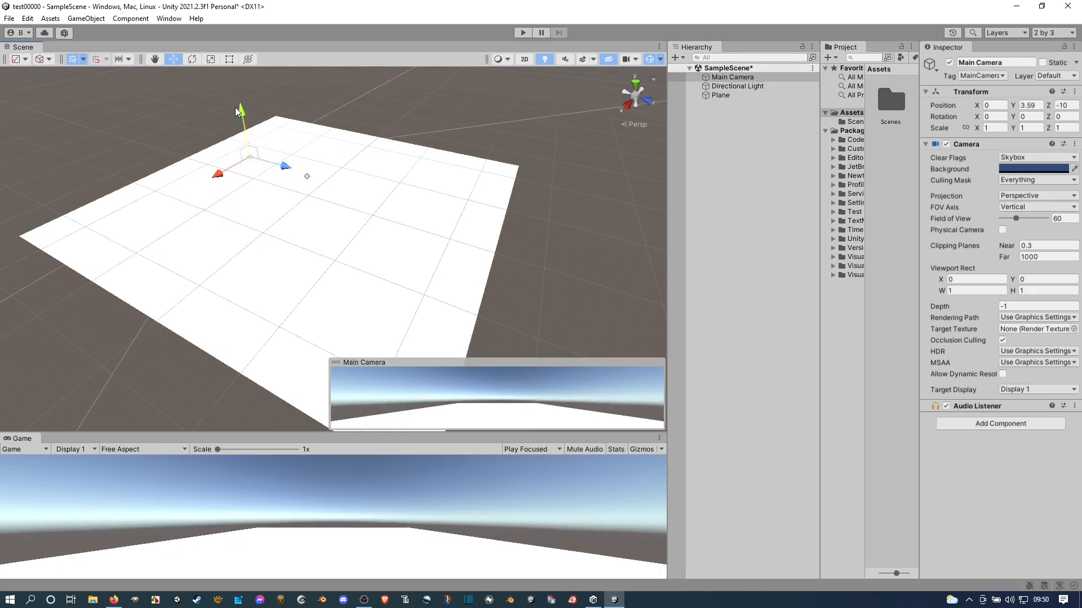
pyautogui.moveTo(291, 178)
pyautogui.mouseDown()
pyautogui.moveTo(398, 210)
pyautogui.moveTo(313, 179)
pyautogui.mouseUp()
pyautogui.moveTo(242, 186); pyautogui.dragTo(218, 194)
pyautogui.click(654, 148)
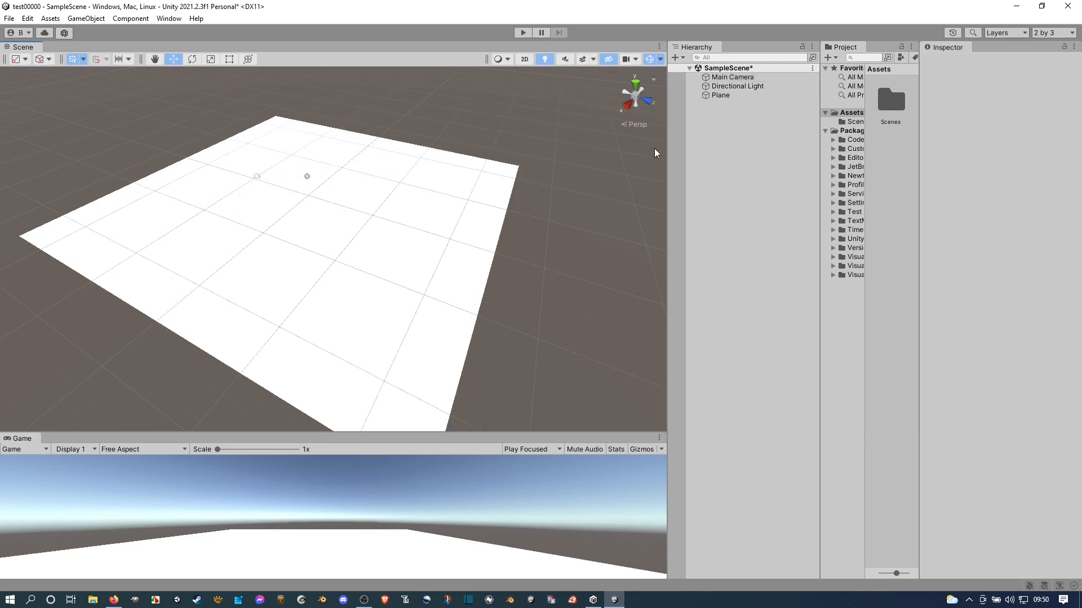
# Set the Directional Light's rotation to 90 on X and 0 on Y
pyautogui.click(737, 87)
pyautogui.click(1002, 116)
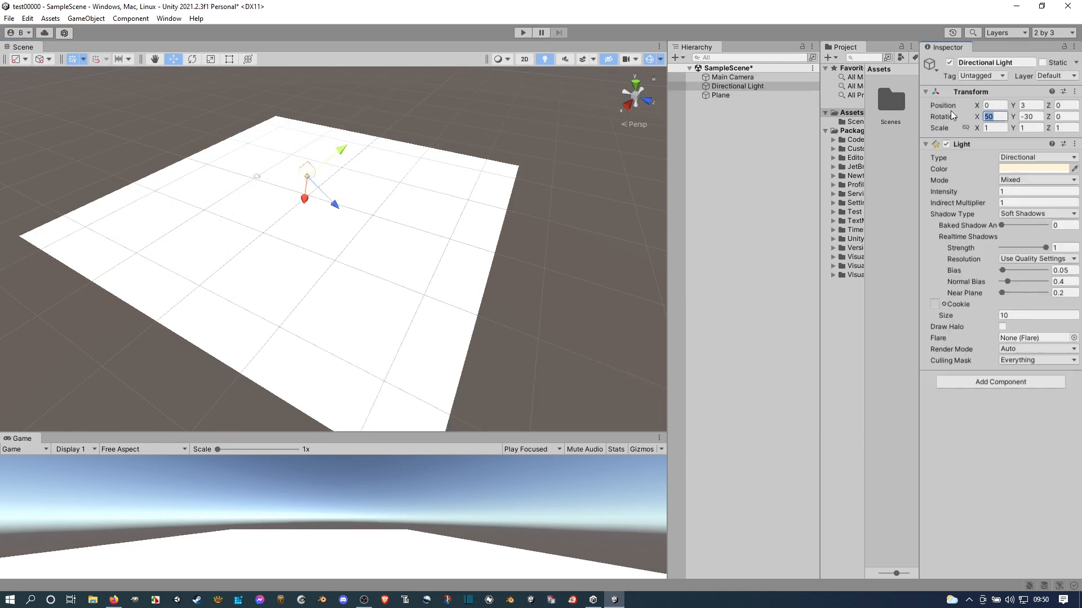
pyautogui.write('90')
pyautogui.press('Tab')
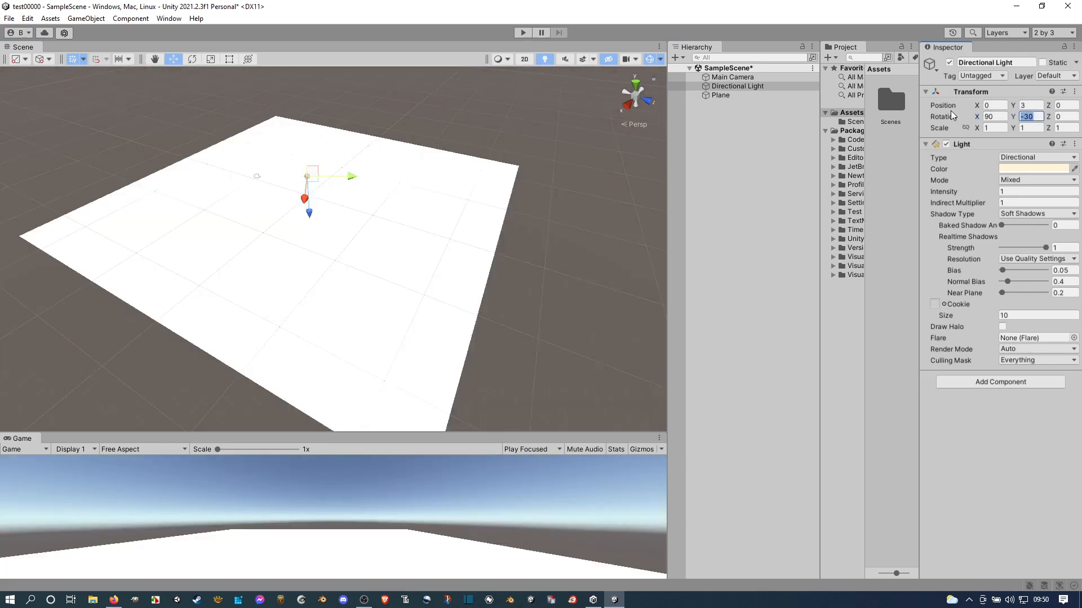
pyautogui.write('0')
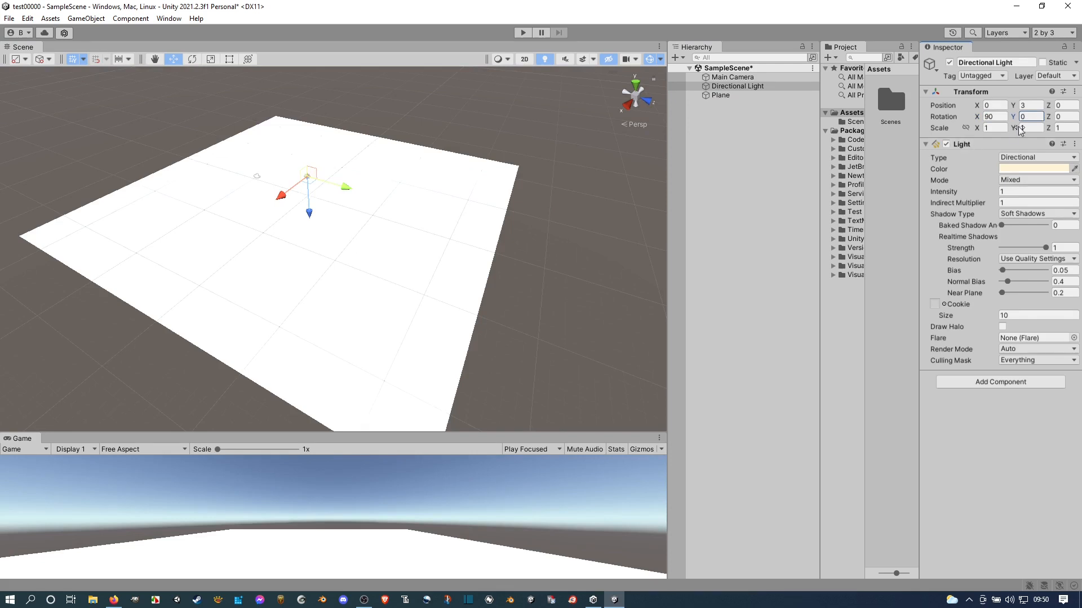
# Set the Directional Light's Y position to 300
pyautogui.click(1031, 106)
pyautogui.write('3000')
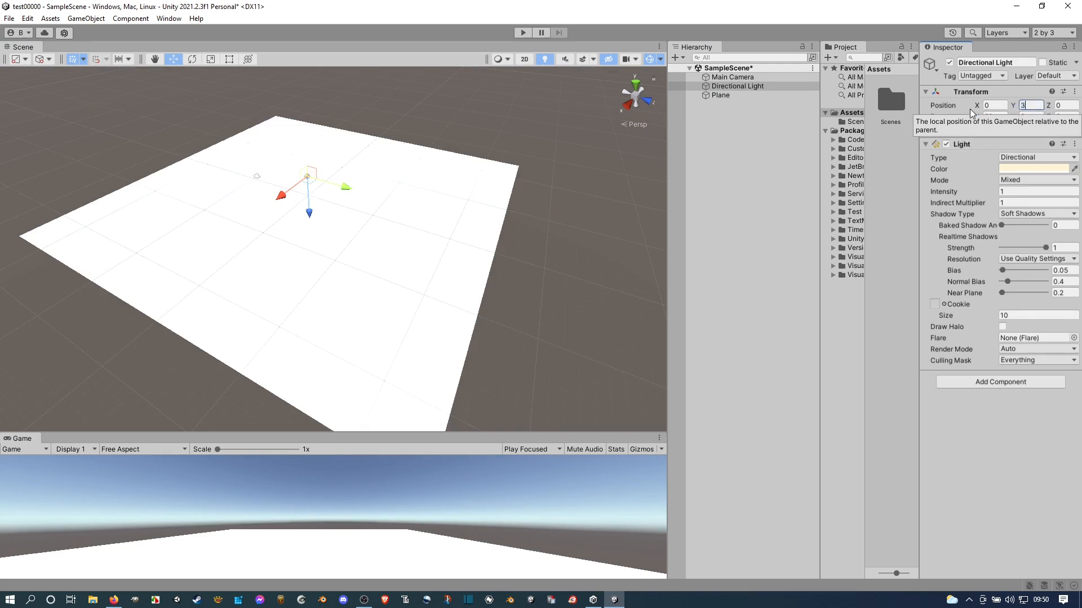
pyautogui.press('BackSpace')
# Move the Main Camera slightly back along the Z axis to about -5.51
pyautogui.keyDown('alt'); pyautogui.moveTo(458, 256); pyautogui.dragTo(302, 278); pyautogui.keyUp('alt')
pyautogui.scroll(4, 280, 265)
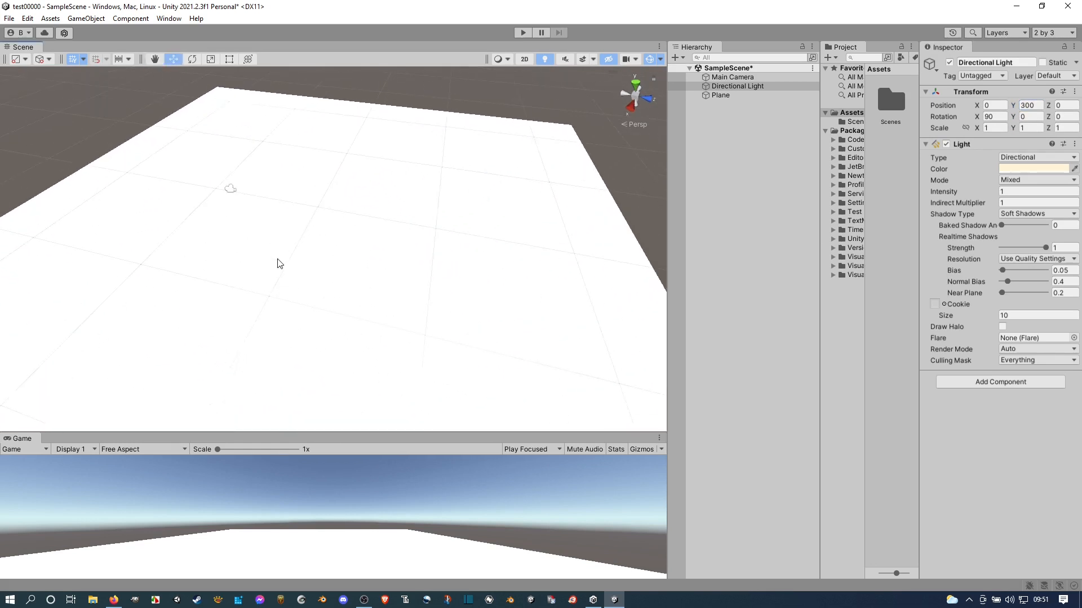
pyautogui.click(232, 193)
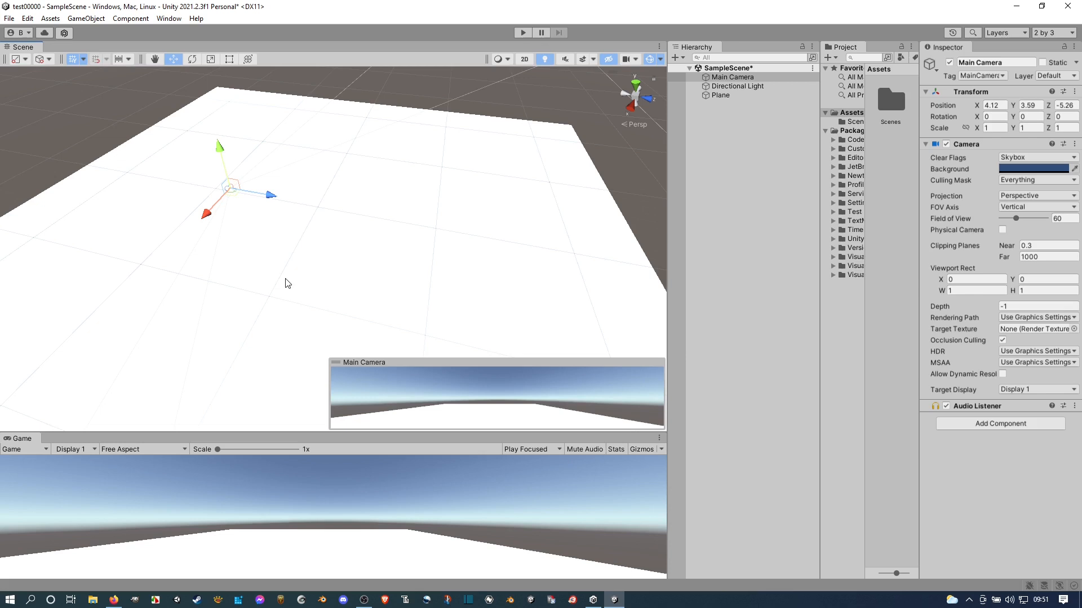
pyautogui.moveTo(271, 196)
pyautogui.mouseDown()
pyautogui.moveTo(315, 206)
pyautogui.moveTo(268, 194)
pyautogui.mouseUp()
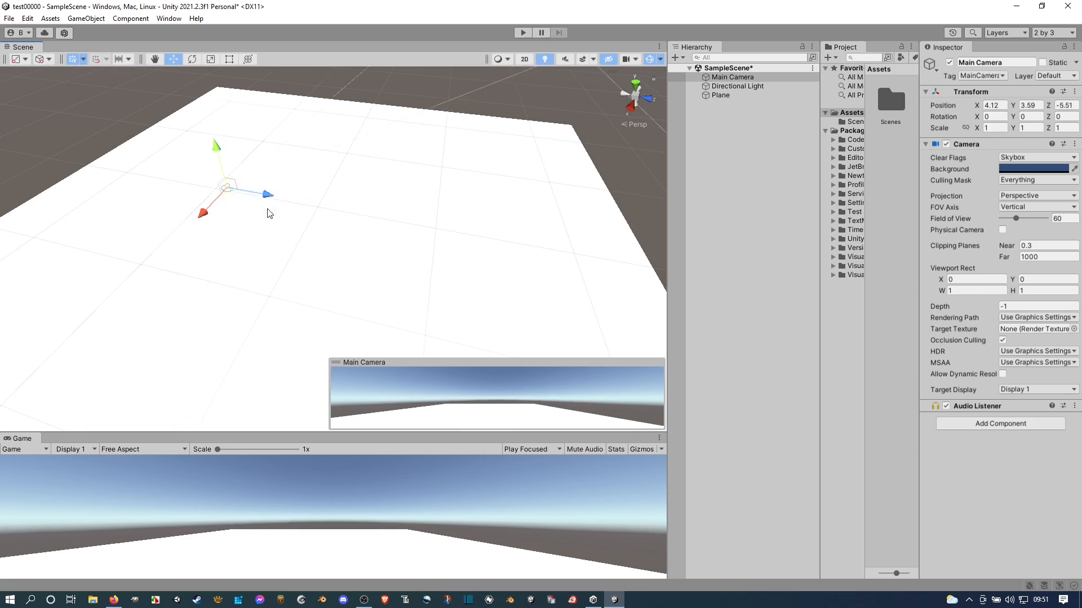
pyautogui.click(725, 96)
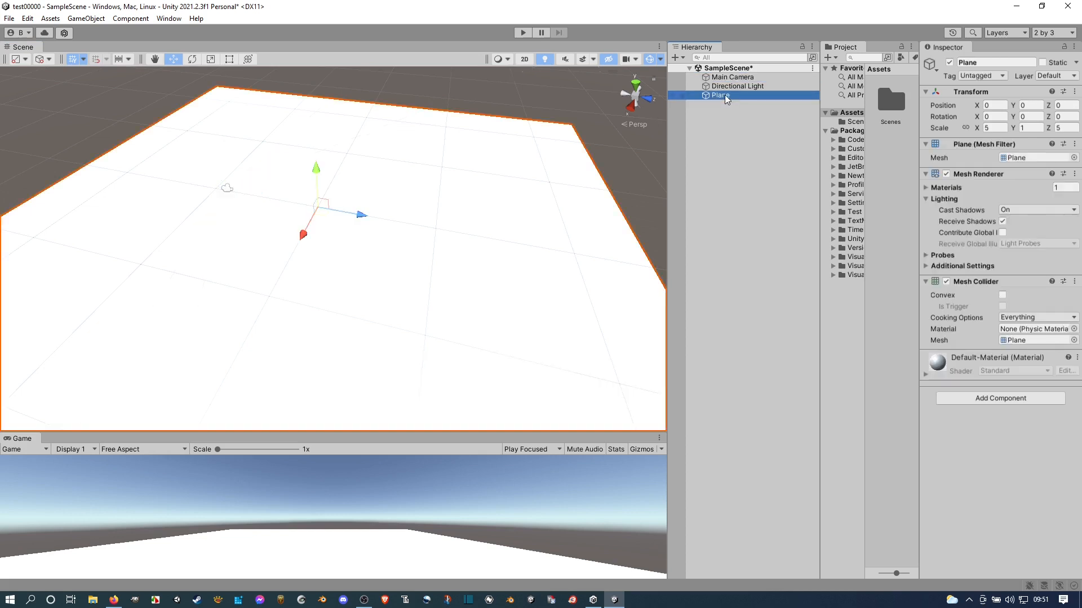
pyautogui.click(226, 190)
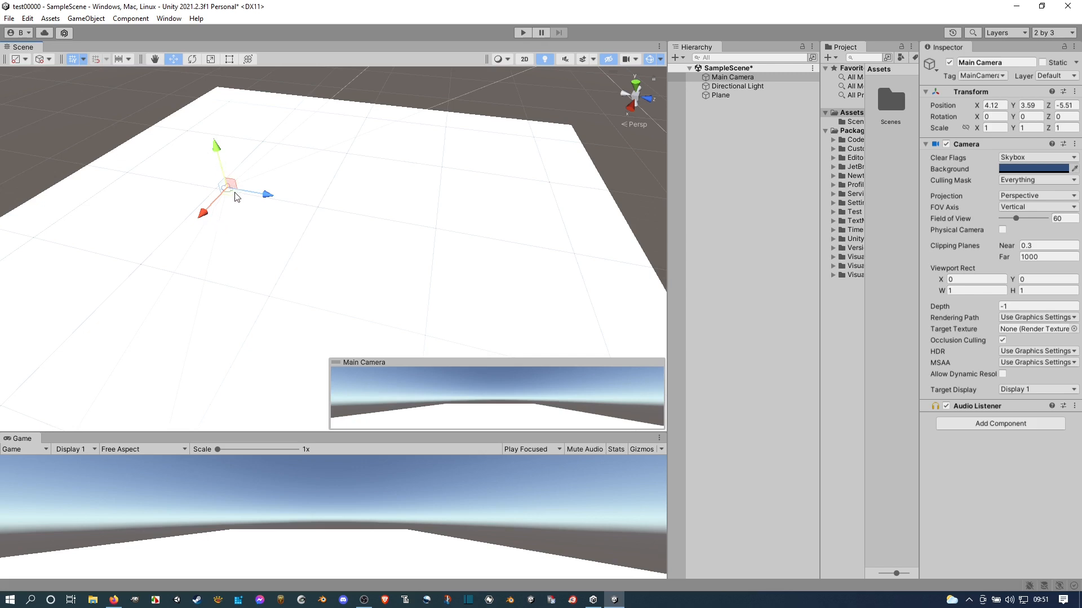
# Add a Cube to the scene and raise it above the plane to a Y position of about 1.55
pyautogui.scroll(2, 231, 198)
pyautogui.moveTo(230, 198); pyautogui.dragTo(555, 152, button='right')
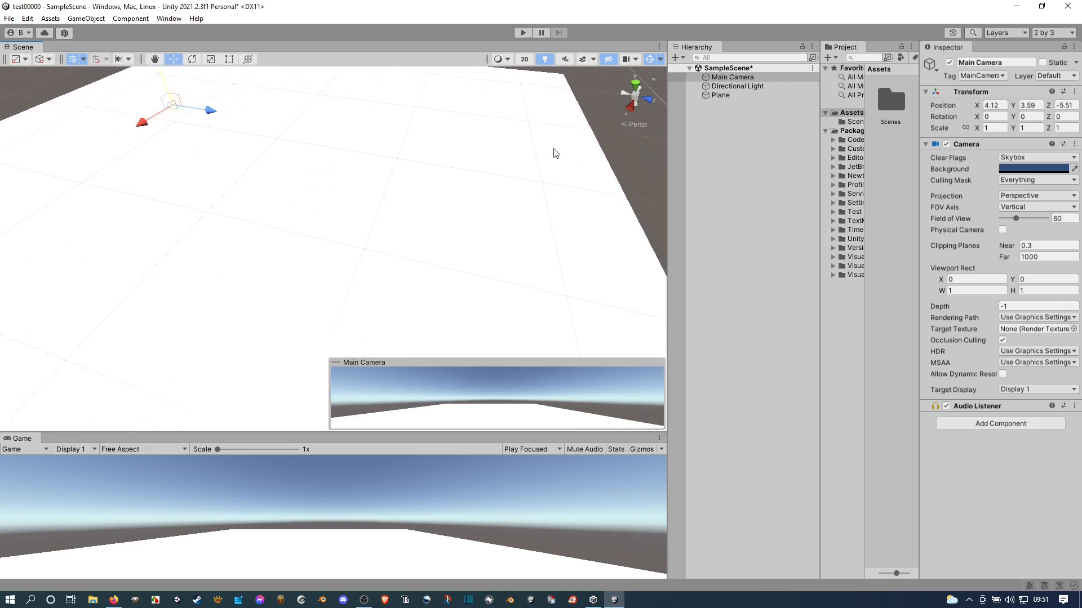
pyautogui.click(675, 57)
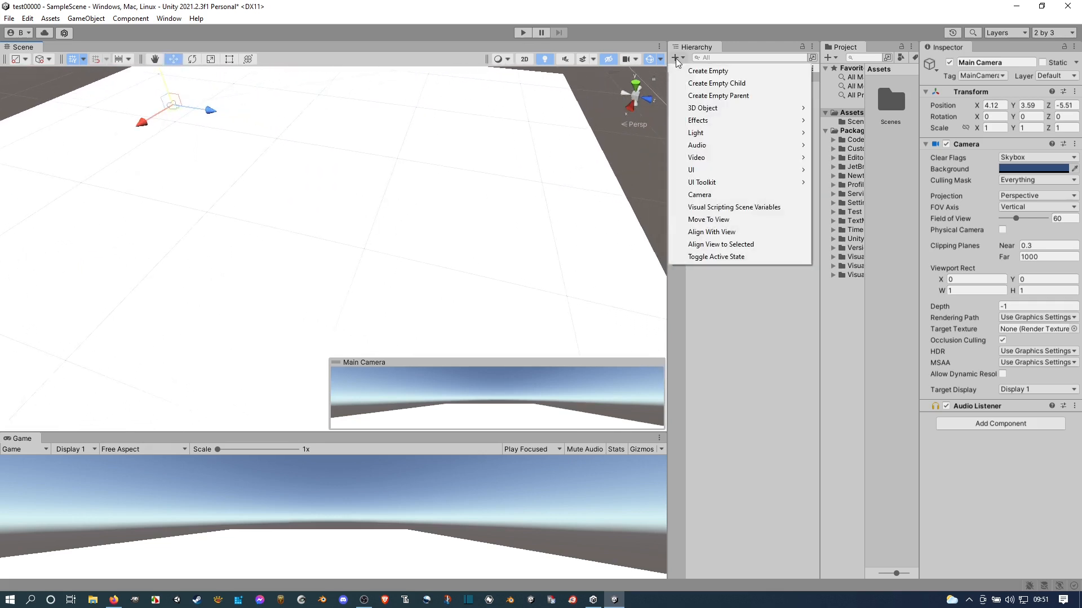
pyautogui.moveTo(717, 108)
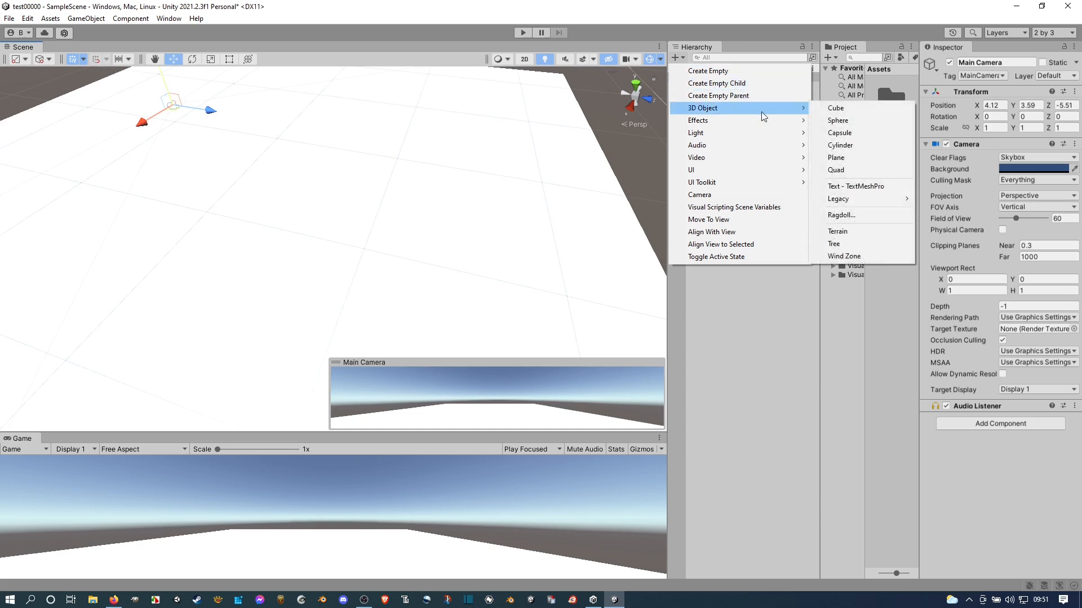
pyautogui.click(852, 109)
pyautogui.moveTo(333, 217); pyautogui.dragTo(317, 76)
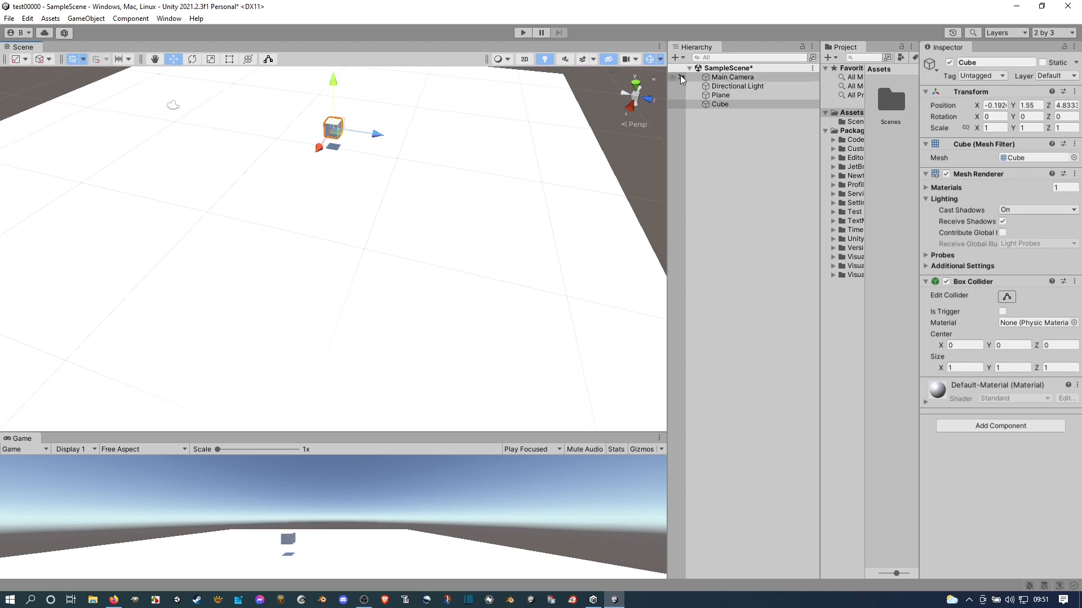
# Add a Sphere, raise it to about Y 1.51, and move it along Z to about 12.93, away from the cube
pyautogui.click(675, 58)
pyautogui.moveTo(710, 108)
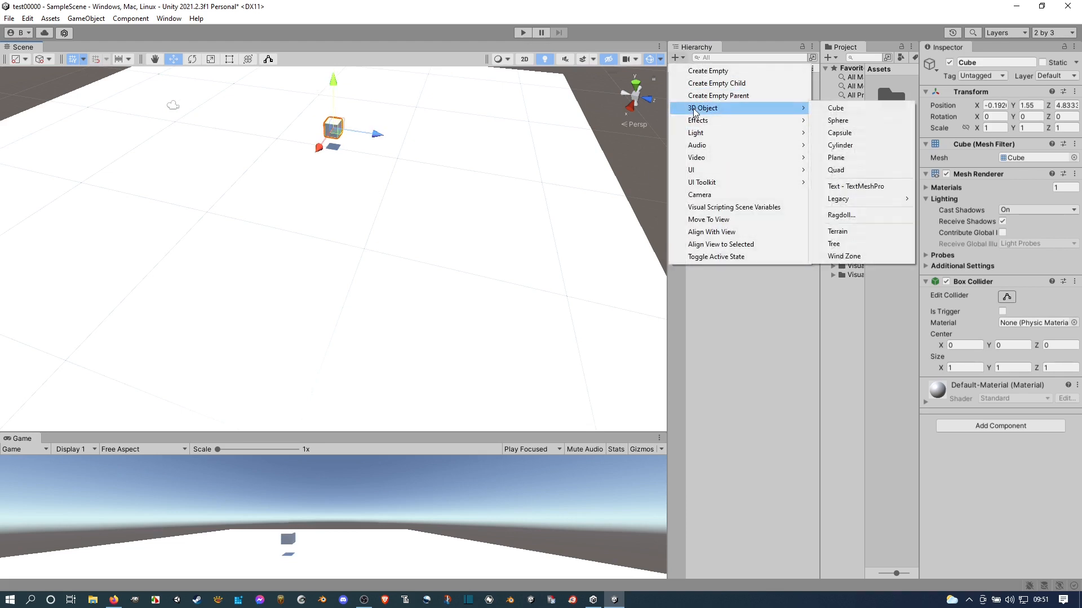
pyautogui.click(852, 121)
pyautogui.moveTo(333, 216); pyautogui.dragTo(304, 85)
pyautogui.moveTo(381, 141); pyautogui.dragTo(491, 153)
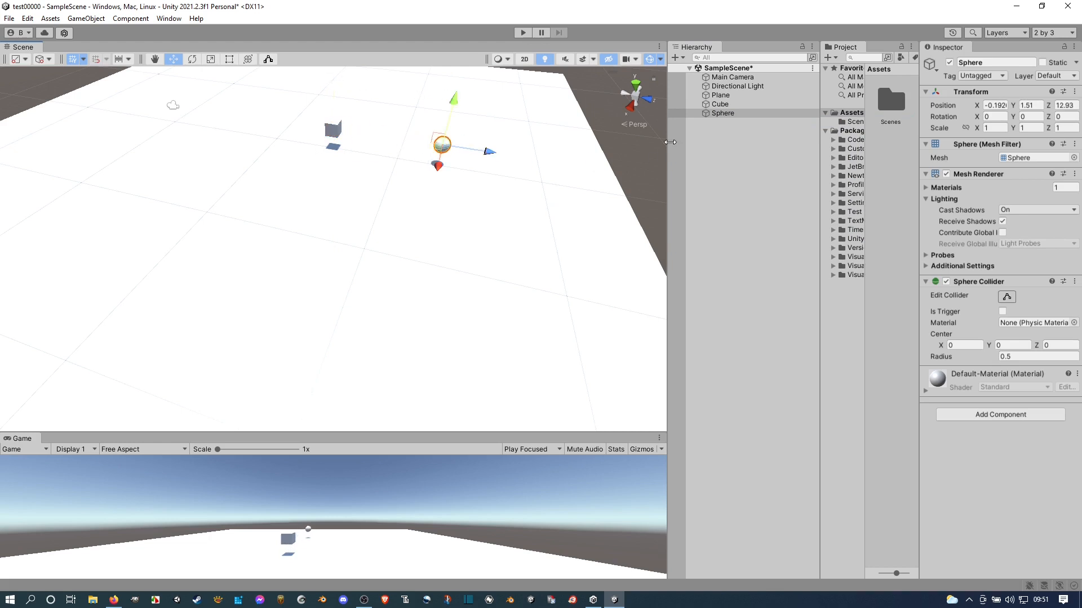
# Add a Cylinder, raise it to about Y 1.27, and move it along Z to about 18.87, beyond the sphere
pyautogui.click(675, 57)
pyautogui.moveTo(714, 110)
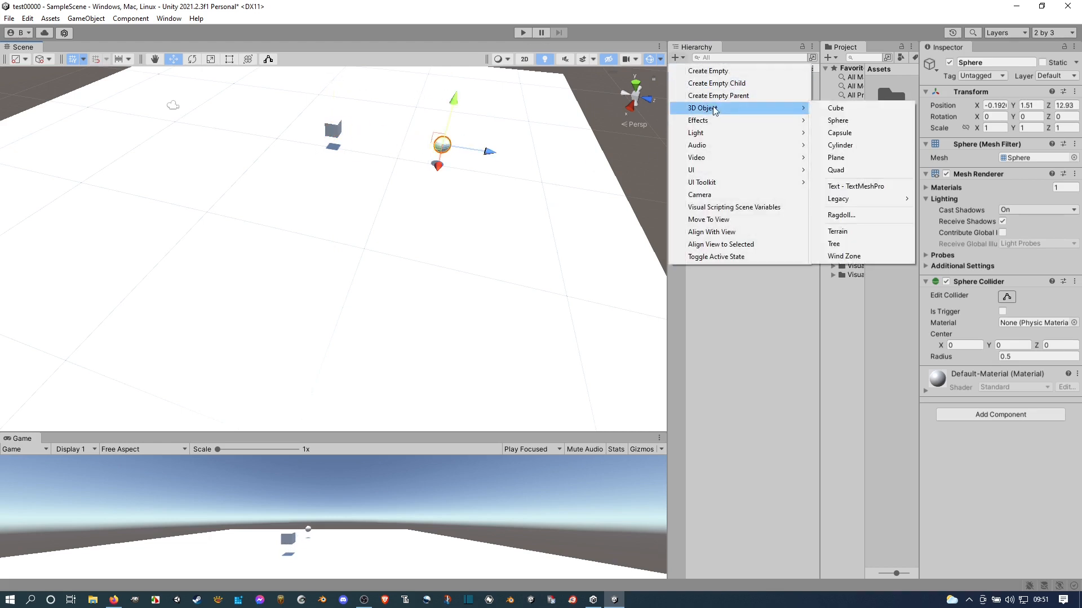
pyautogui.click(842, 144)
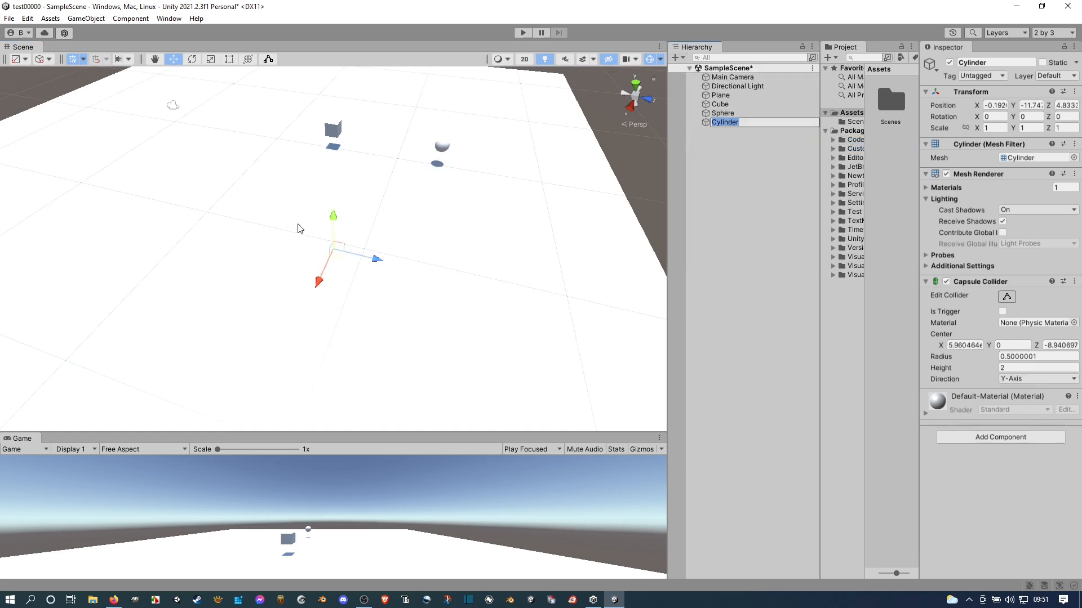
pyautogui.moveTo(333, 219); pyautogui.dragTo(333, 85)
pyautogui.moveTo(377, 137); pyautogui.dragTo(581, 168)
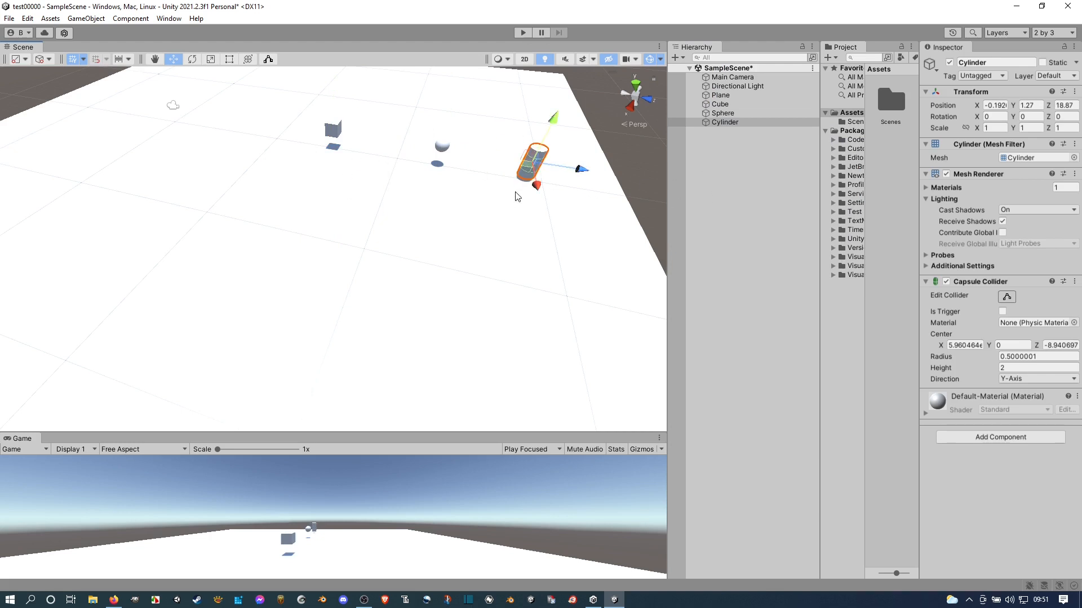
# Add a Capsule, raise it to about Y 0.92, and move it along Z to about -2.42, before the cube
pyautogui.click(678, 63)
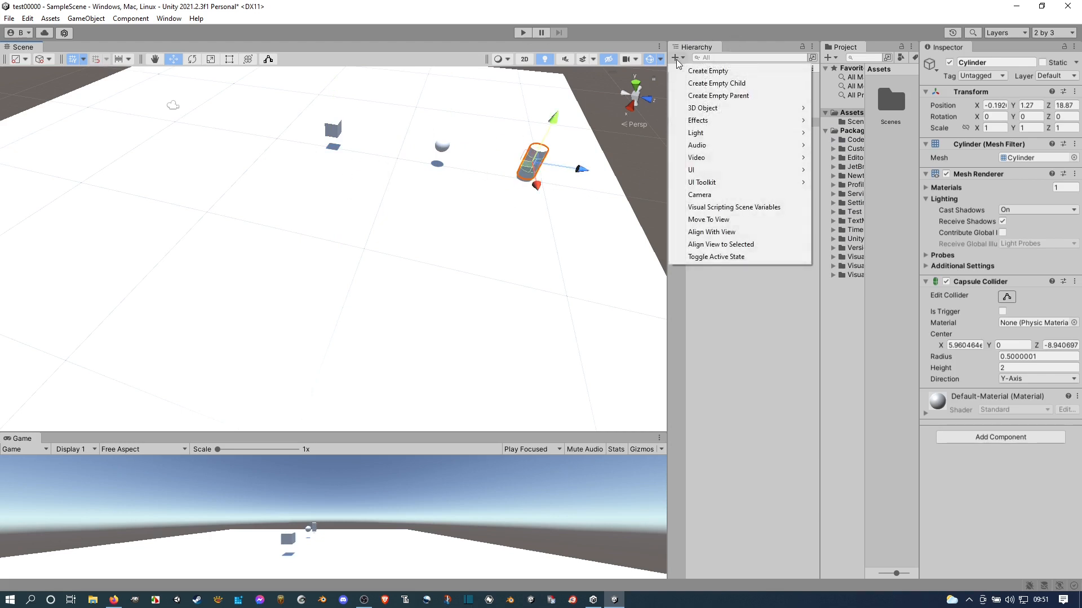
pyautogui.moveTo(693, 107)
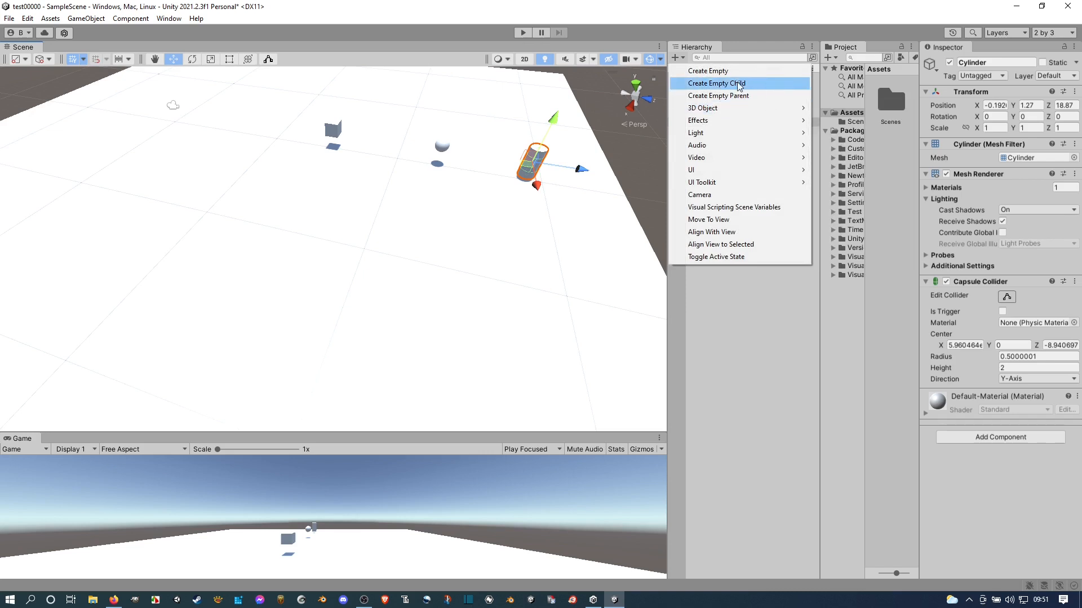
pyautogui.moveTo(796, 110)
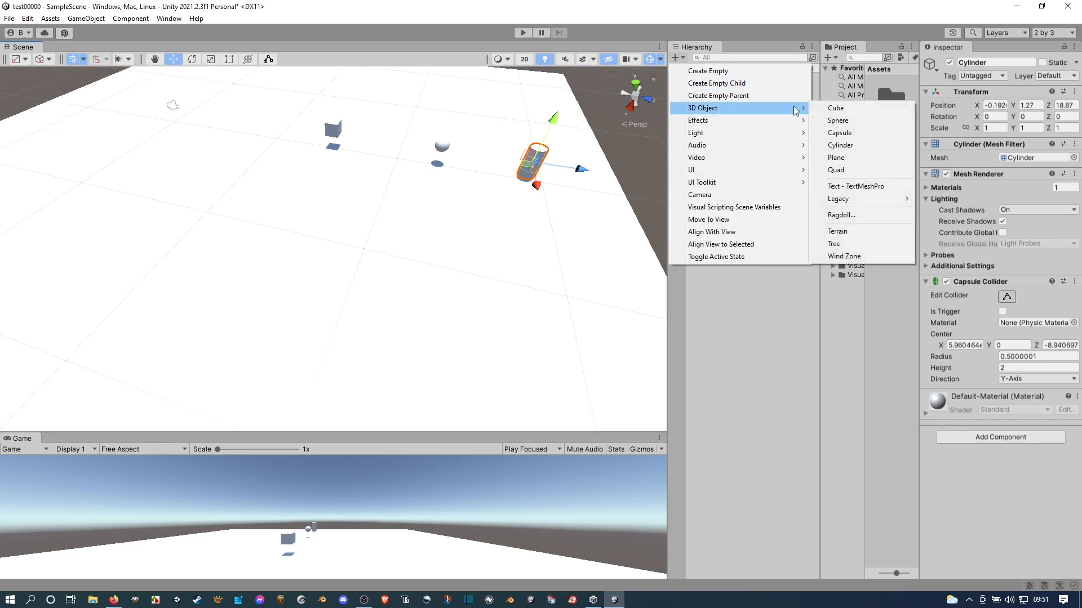
pyautogui.click(837, 134)
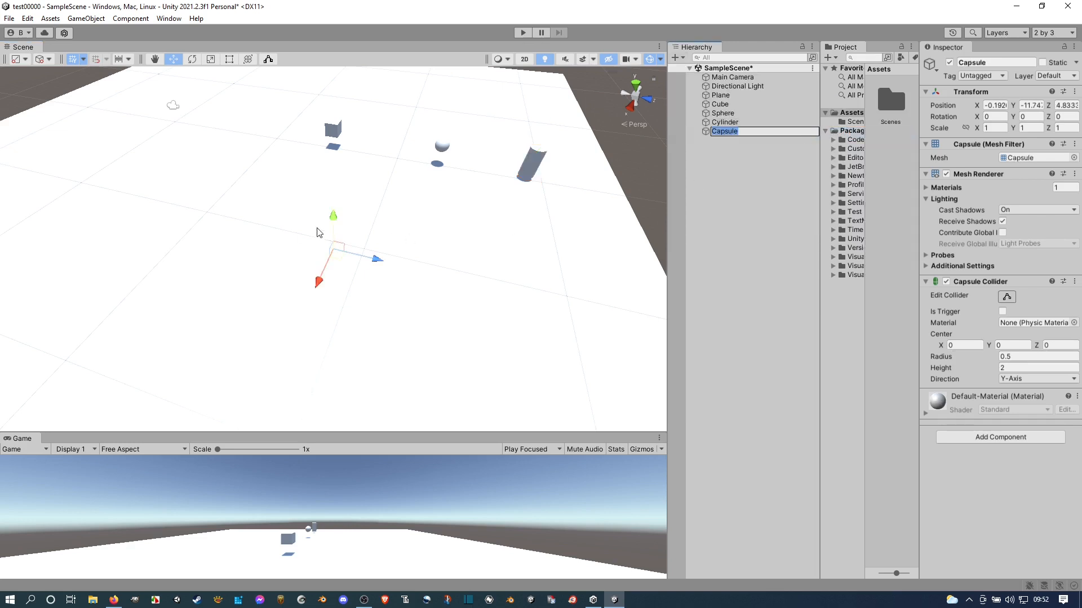
pyautogui.moveTo(332, 223); pyautogui.dragTo(332, 89)
pyautogui.moveTo(367, 148); pyautogui.dragTo(287, 129)
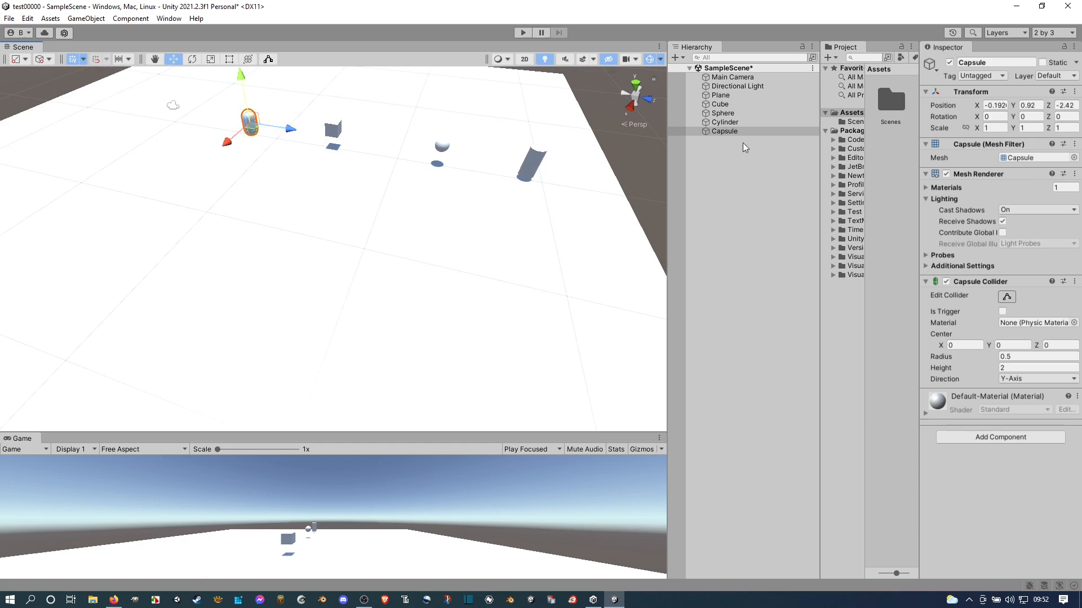
# Add a Quad, raise it to about Y 2.81, and move it along Z to about 9.23, between the cube and sphere
pyautogui.click(675, 59)
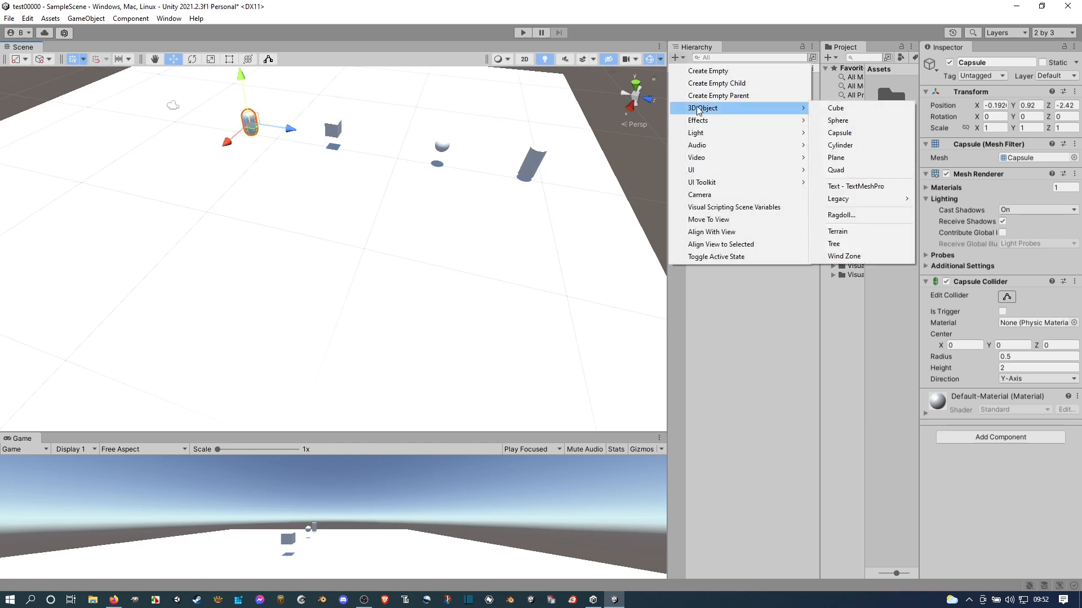
pyautogui.click(842, 170)
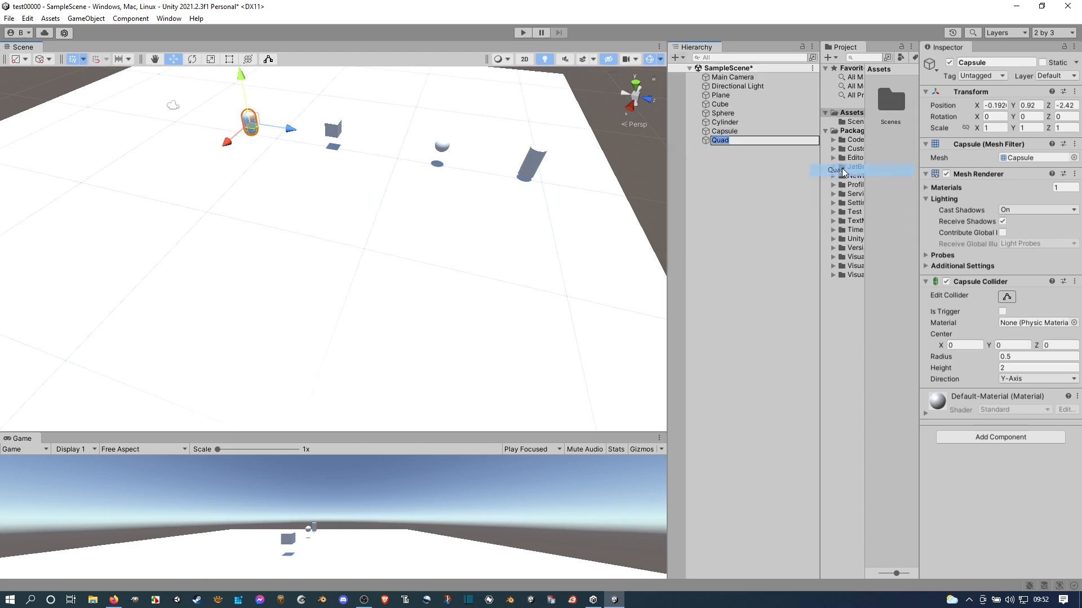
pyautogui.moveTo(327, 221); pyautogui.dragTo(319, 62)
pyautogui.moveTo(387, 125); pyautogui.dragTo(456, 127)
pyautogui.press('f')
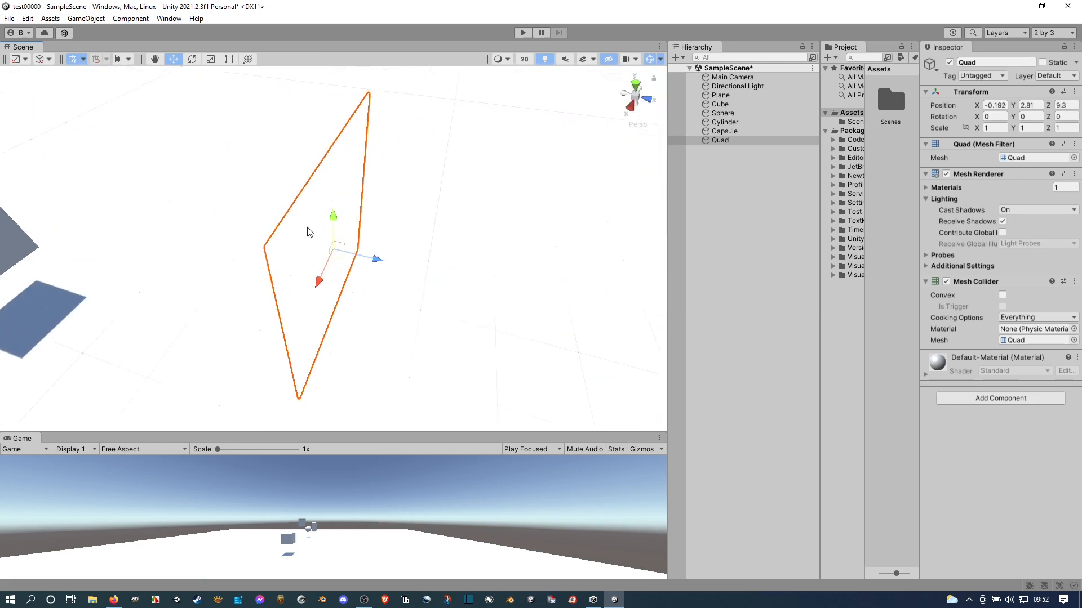
pyautogui.scroll(-12, 246, 241)
pyautogui.moveTo(237, 285); pyautogui.dragTo(322, 281, button='right')
pyautogui.moveTo(322, 281); pyautogui.dragTo(449, 223, button='middle')
pyautogui.moveTo(450, 222); pyautogui.dragTo(322, 278, button='right')
pyautogui.moveTo(430, 208)
pyautogui.mouseDown()
pyautogui.moveTo(466, 212)
pyautogui.moveTo(335, 199)
pyautogui.moveTo(425, 209)
pyautogui.mouseUp()
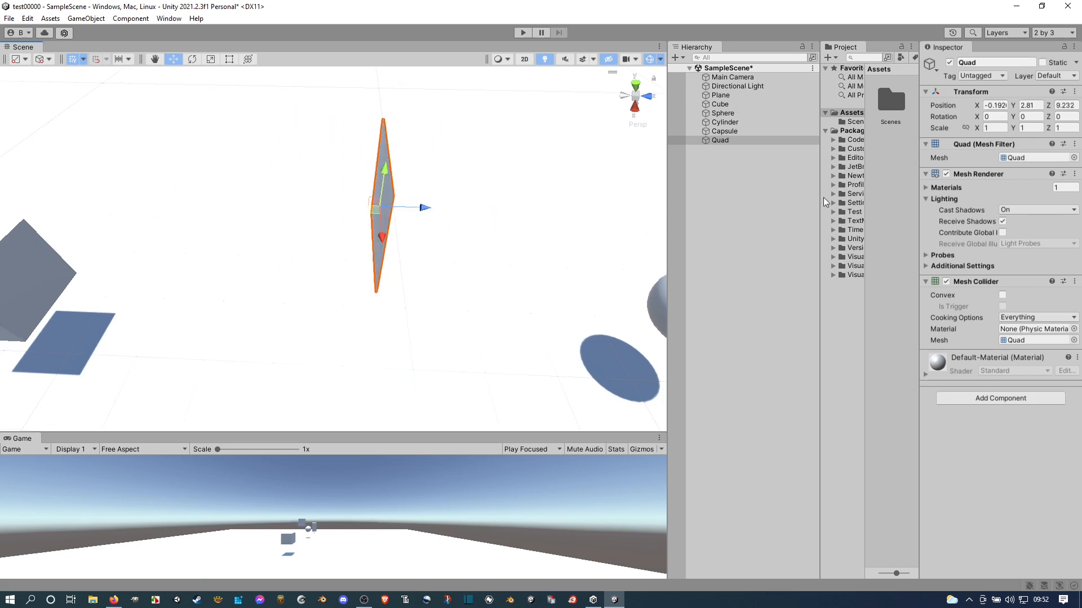
pyautogui.moveTo(177, 329); pyautogui.dragTo(251, 338, button='right')
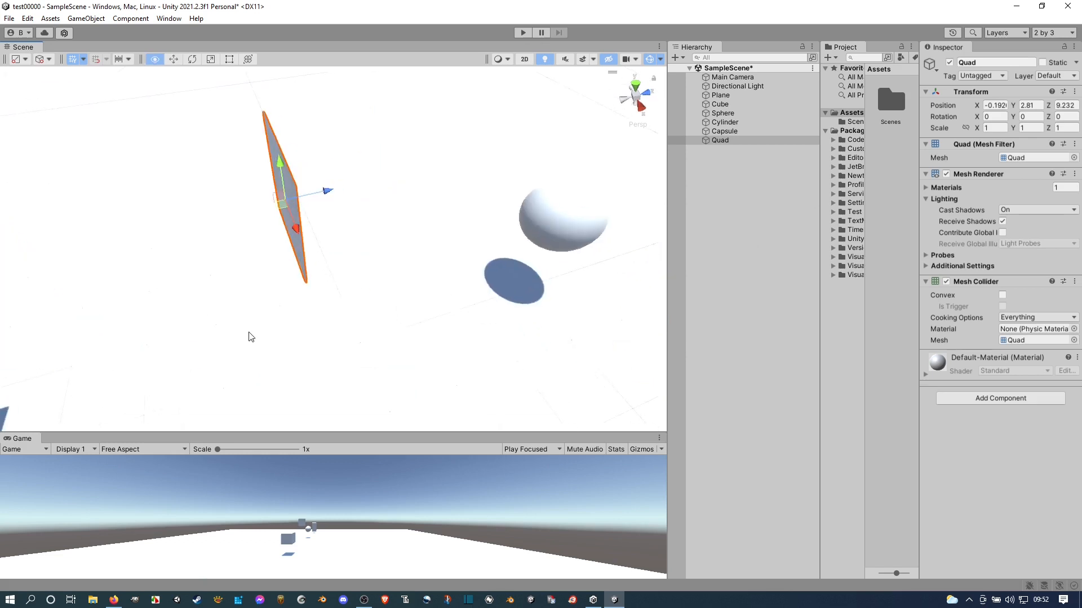
pyautogui.moveTo(137, 323); pyautogui.dragTo(224, 338, button='right')
pyautogui.moveTo(225, 338); pyautogui.dragTo(345, 325, button='middle')
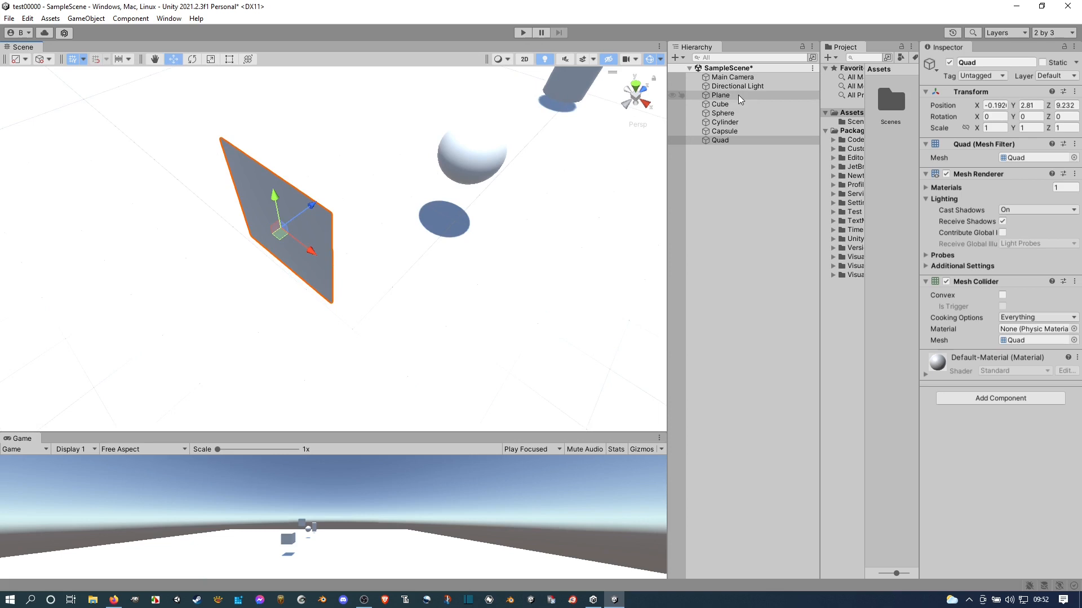
# Collapse the project's Packages list and create a folder named matetial in Assets
pyautogui.click(826, 130)
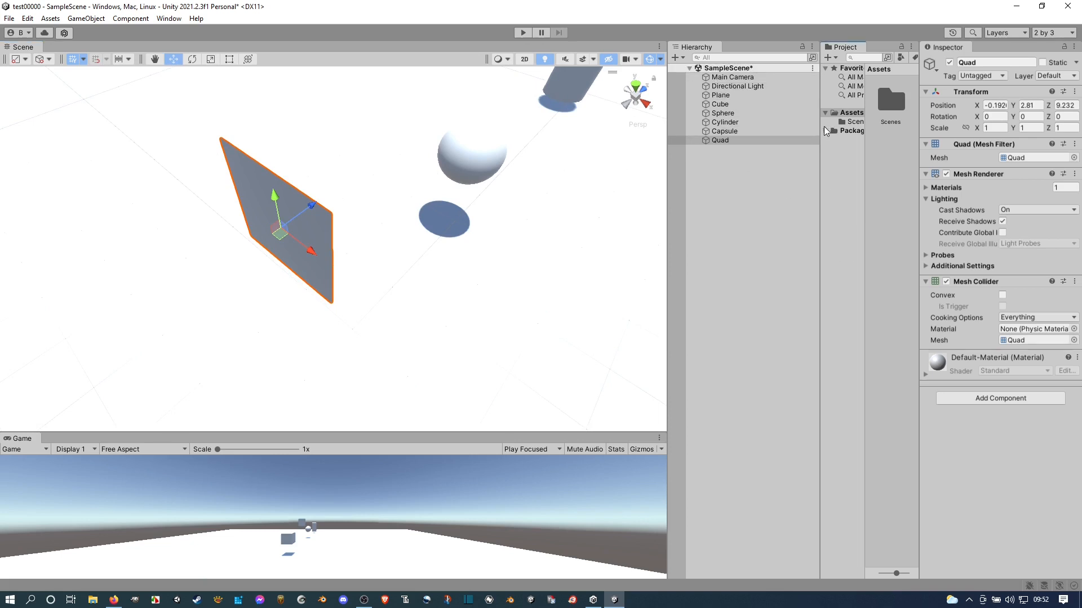
pyautogui.rightClick(852, 114)
pyautogui.moveTo(879, 117)
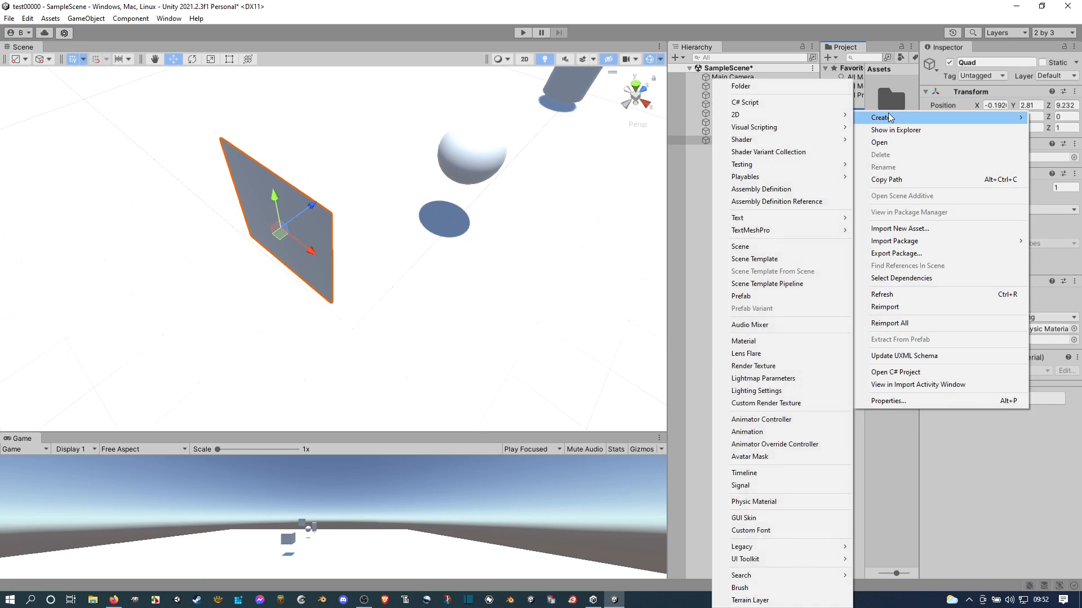
pyautogui.click(791, 87)
pyautogui.write('matetial')
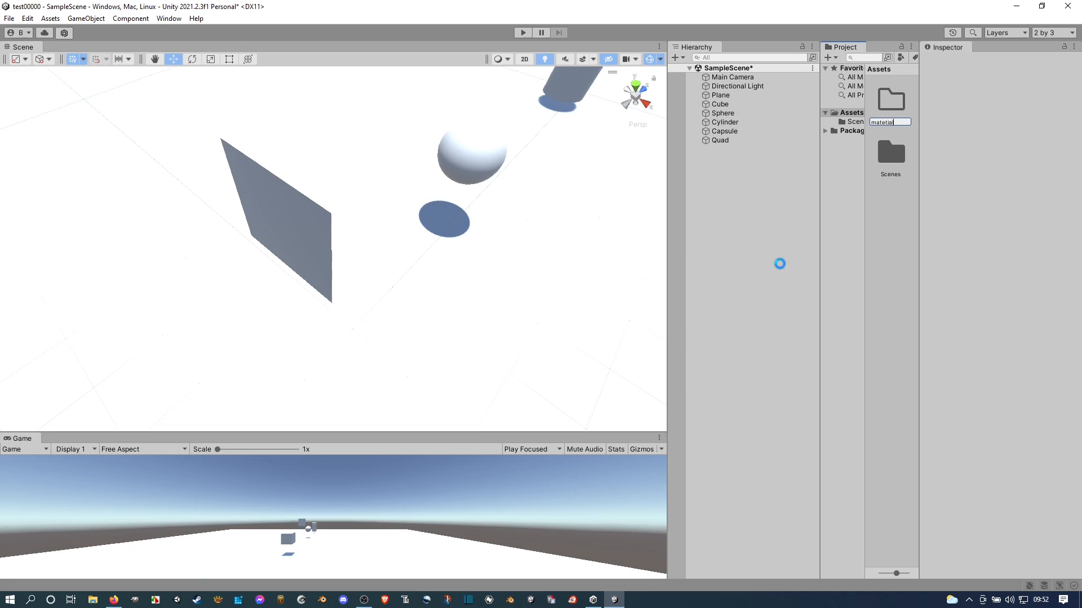
pyautogui.press('Return')
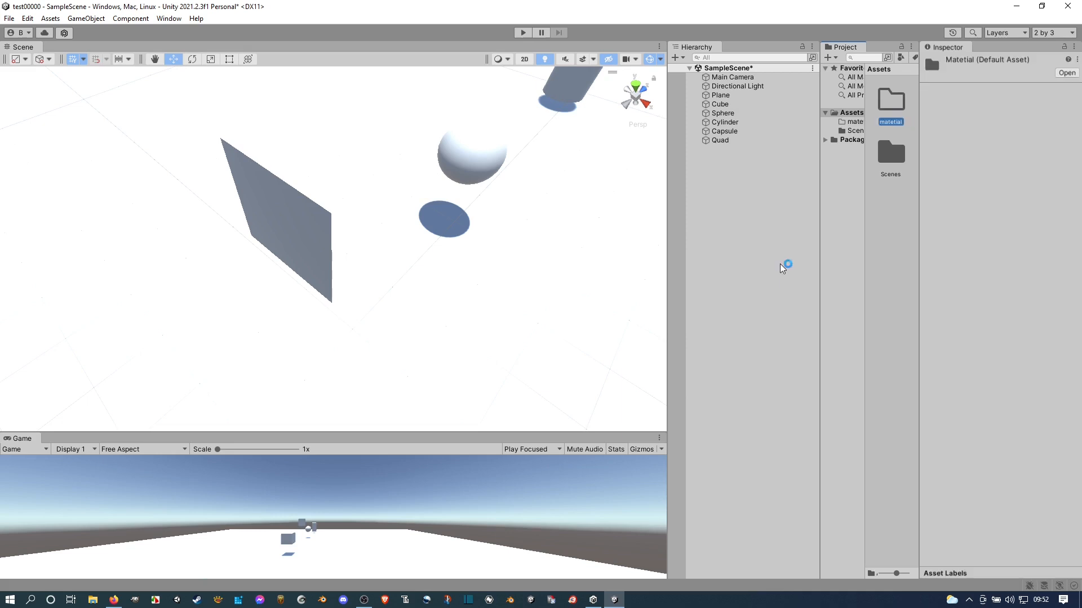
# Create a new material named quad inside the matetial folder
pyautogui.doubleClick(892, 107)
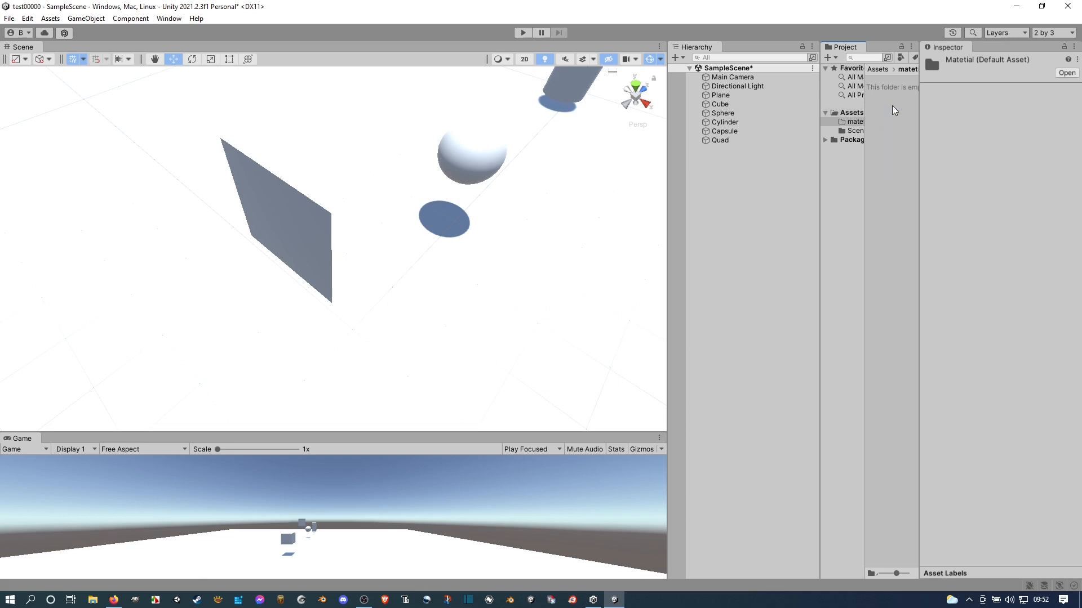
pyautogui.rightClick(884, 134)
pyautogui.moveTo(893, 142)
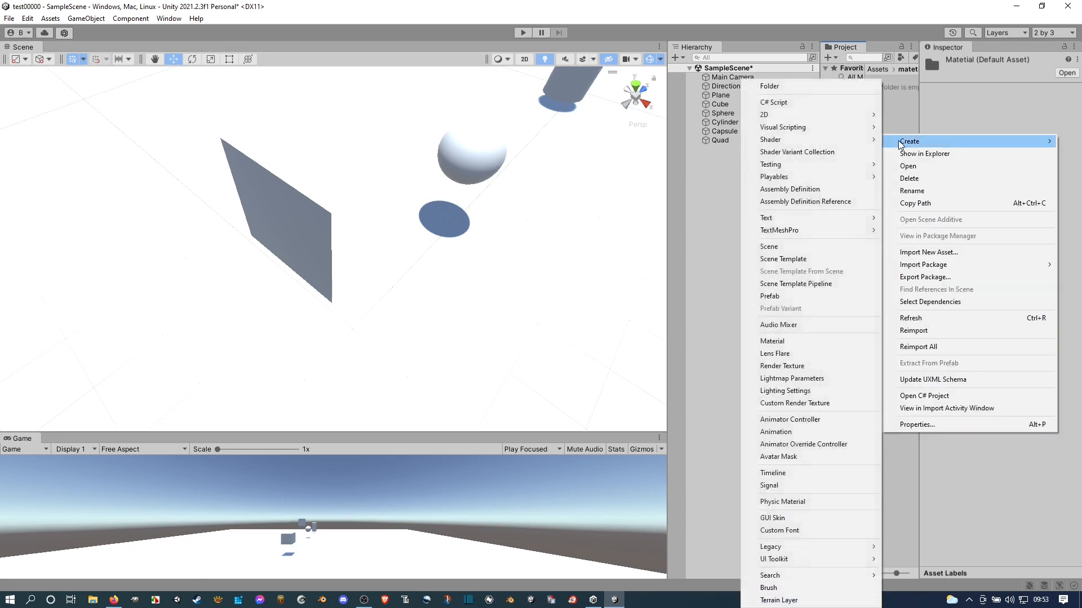
pyautogui.click(783, 341)
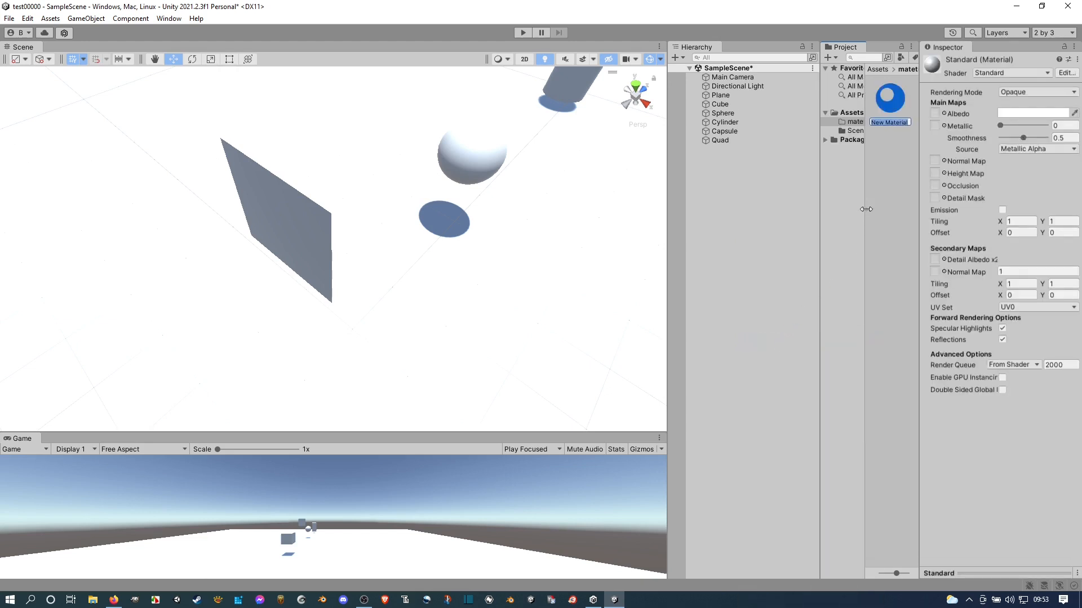
pyautogui.write('gu')
pyautogui.press('Return')
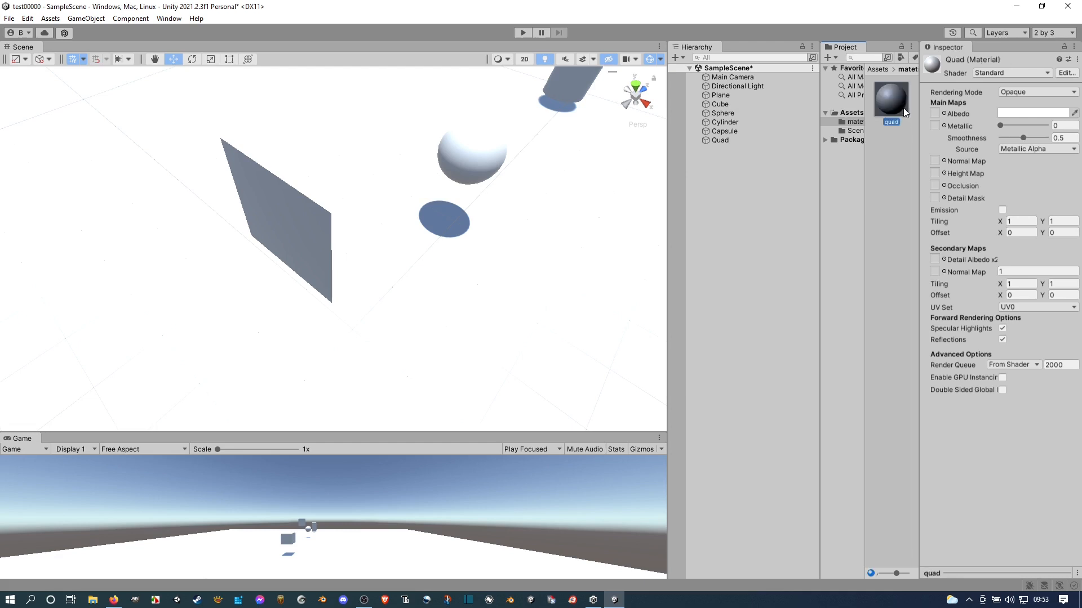
# Set the quad material's albedo colour to pure red (FF0000), leaving its albedo texture at None
pyautogui.moveTo(222, 321); pyautogui.dragTo(265, 314, button='right')
pyautogui.moveTo(241, 305); pyautogui.dragTo(330, 280, button='middle')
pyautogui.moveTo(266, 309); pyautogui.dragTo(307, 295, button='right')
pyautogui.moveTo(309, 296); pyautogui.dragTo(309, 258, button='middle')
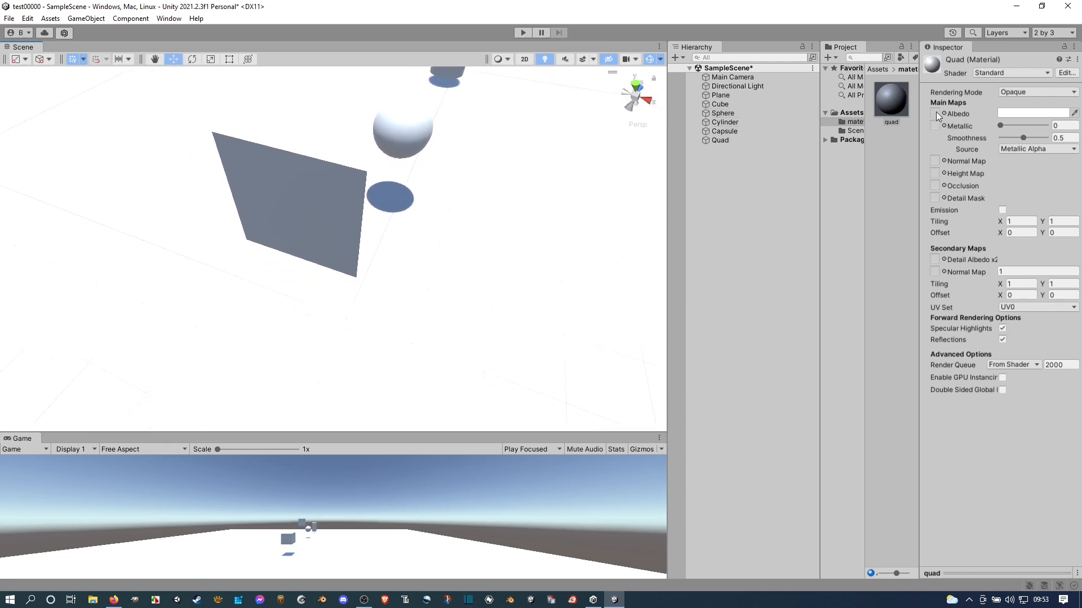
pyautogui.click(944, 113)
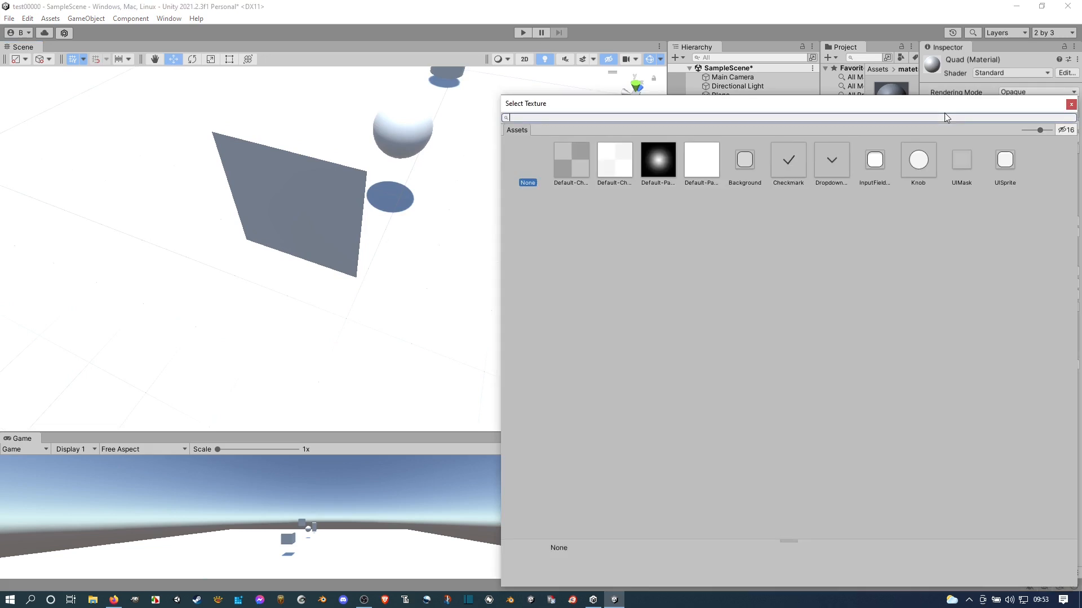
pyautogui.click(1071, 105)
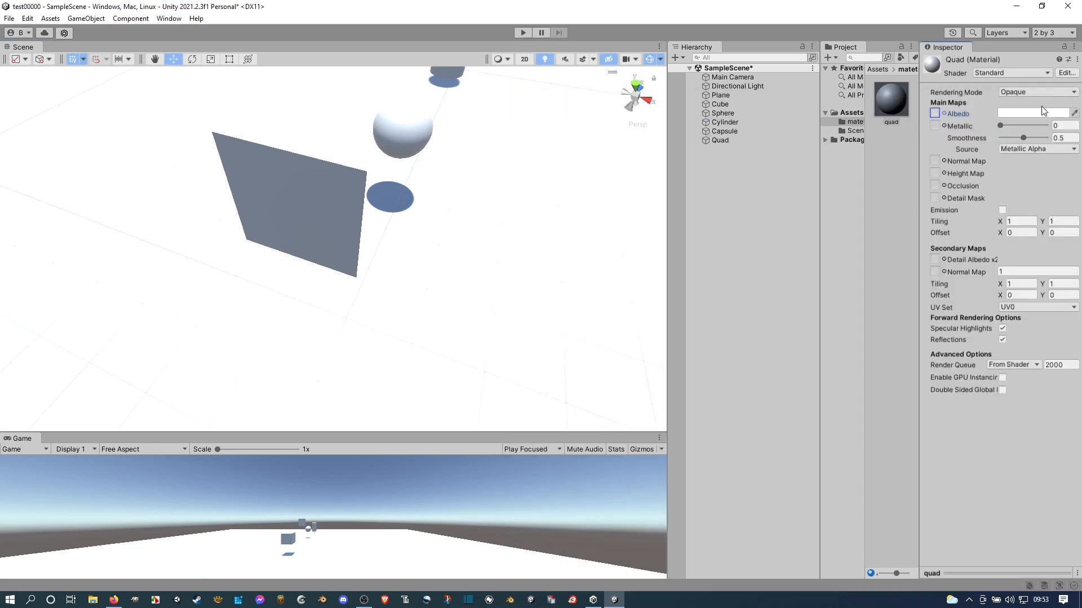
pyautogui.click(1016, 114)
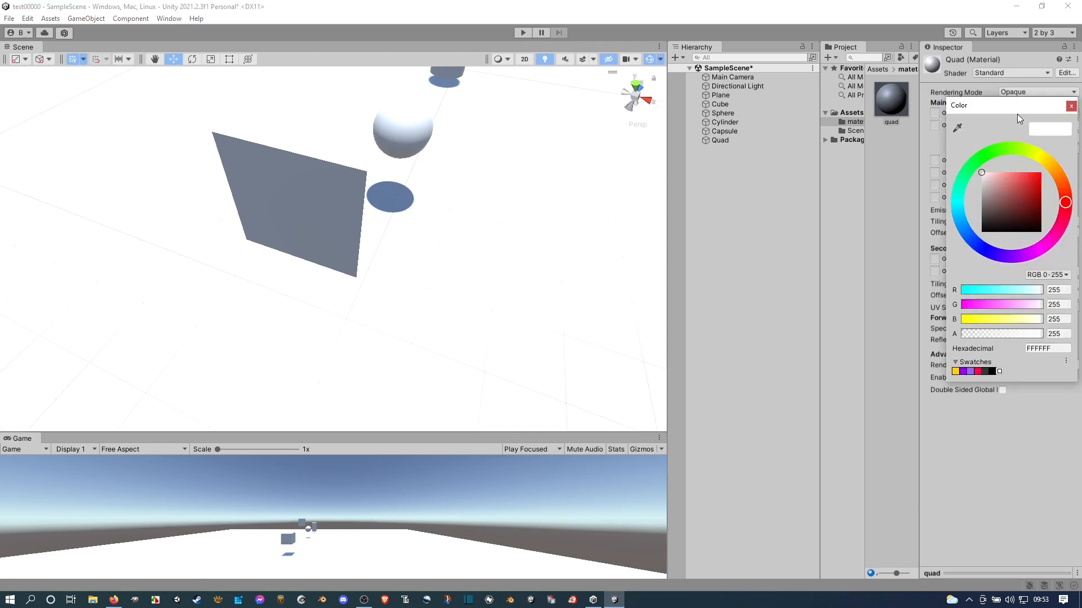
pyautogui.moveTo(1016, 179); pyautogui.dragTo(1047, 163)
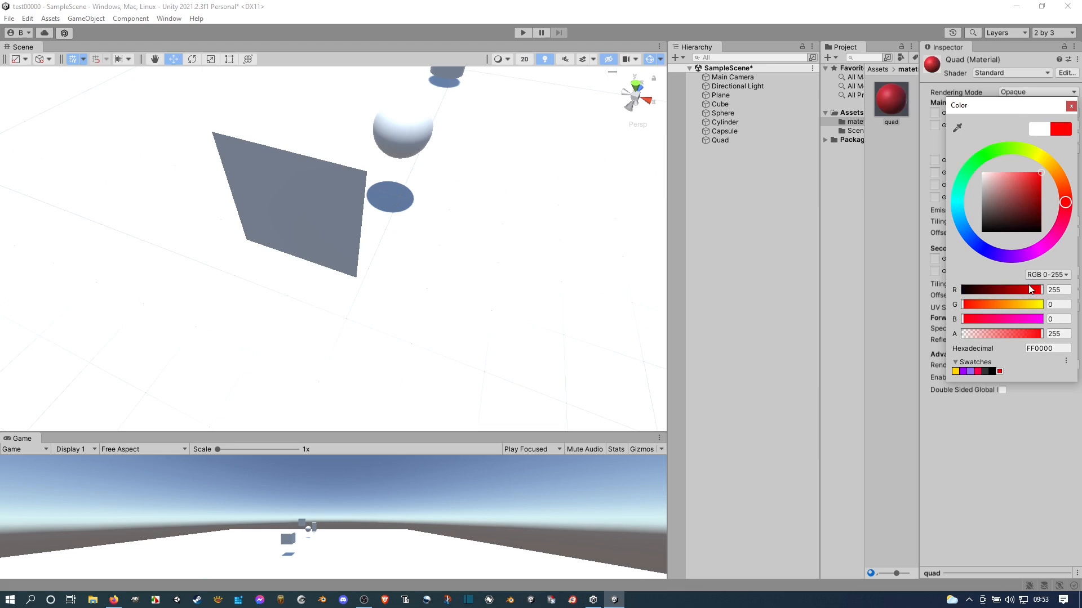
pyautogui.click(1013, 419)
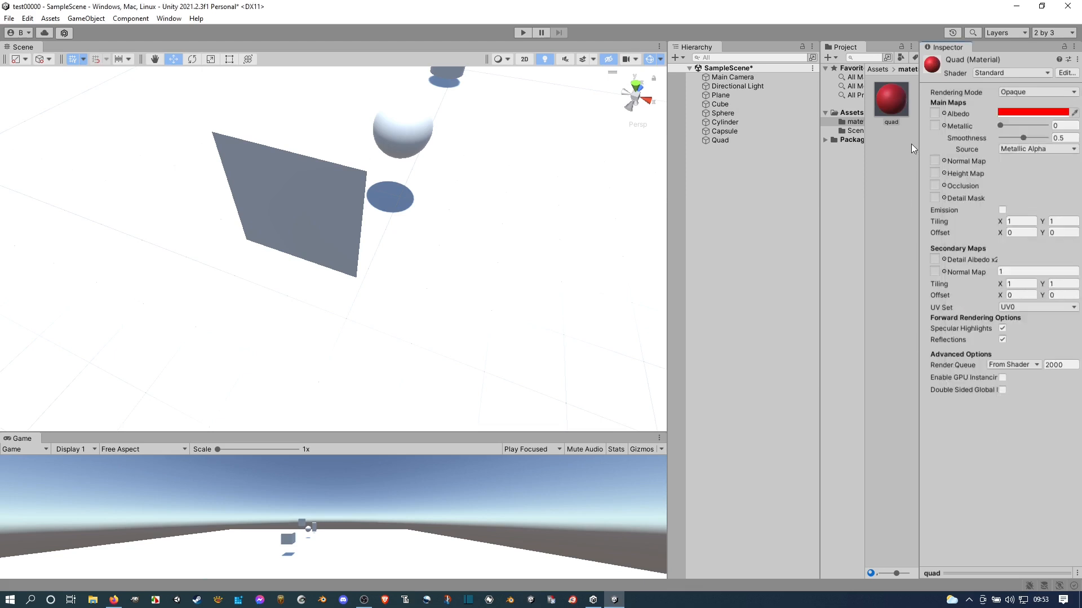
# Apply the quad material to the Quad object in the scene
pyautogui.click(720, 141)
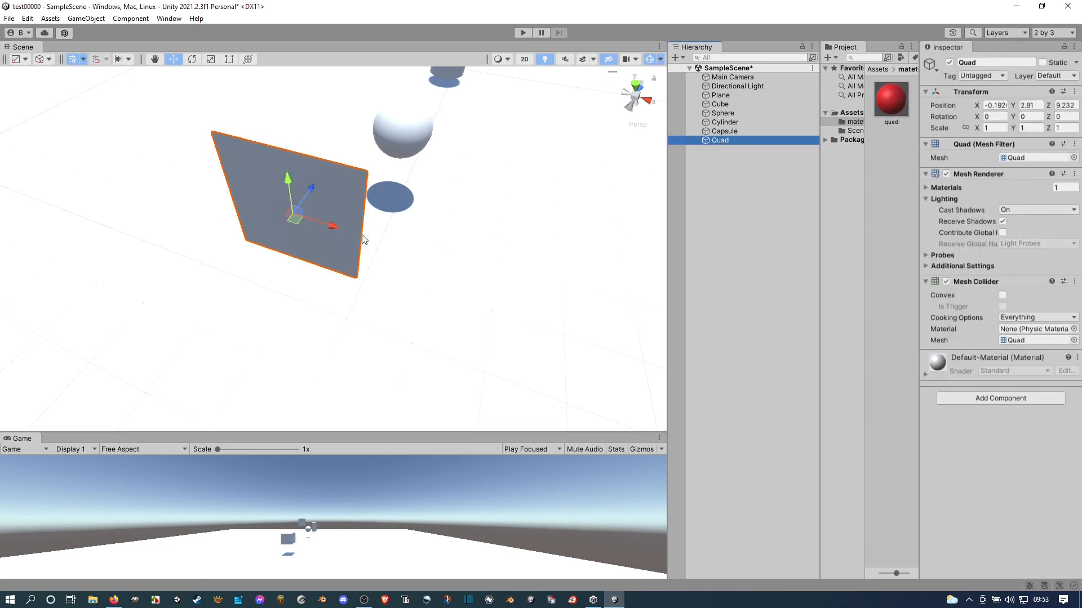
pyautogui.moveTo(887, 101); pyautogui.dragTo(958, 433)
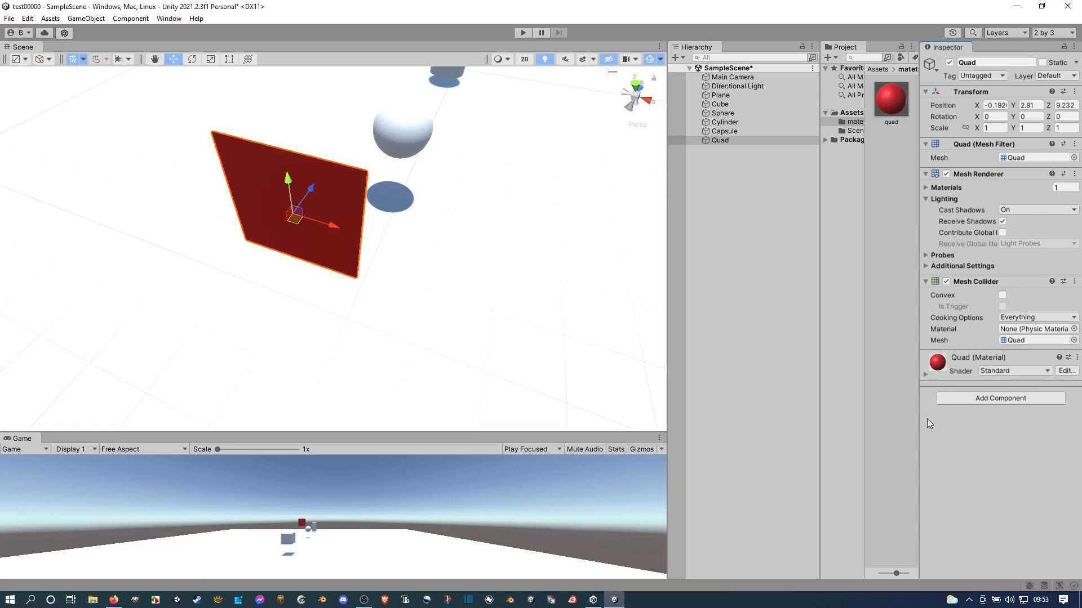
pyautogui.keyDown('alt'); pyautogui.moveTo(487, 350); pyautogui.dragTo(292, 231); pyautogui.keyUp('alt')
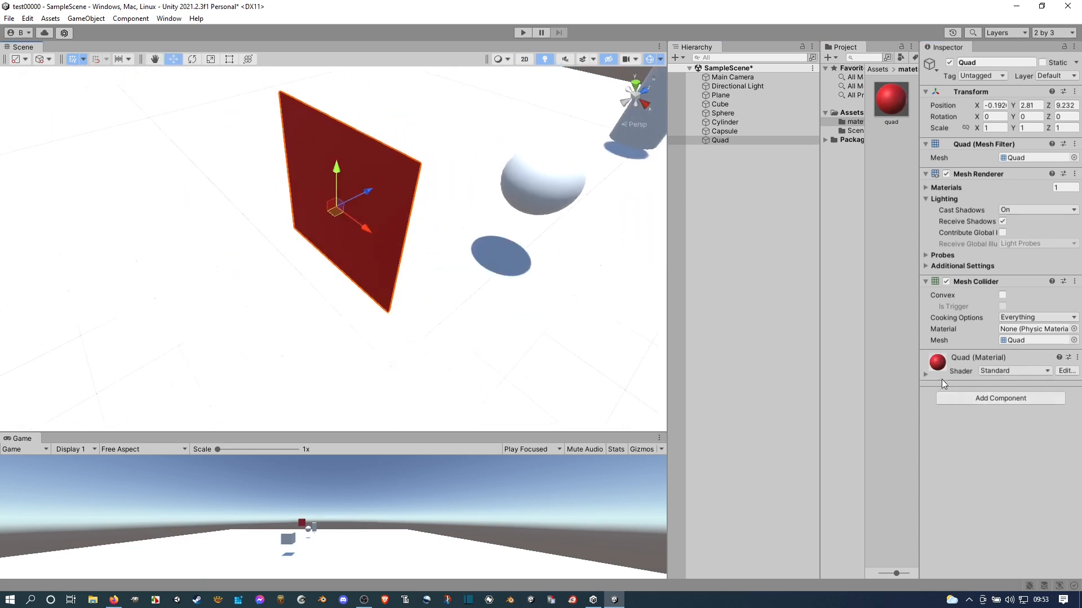
# Expand the material settings on the Quad and change the albedo colour to lime green (C5FF1A)
pyautogui.click(939, 365)
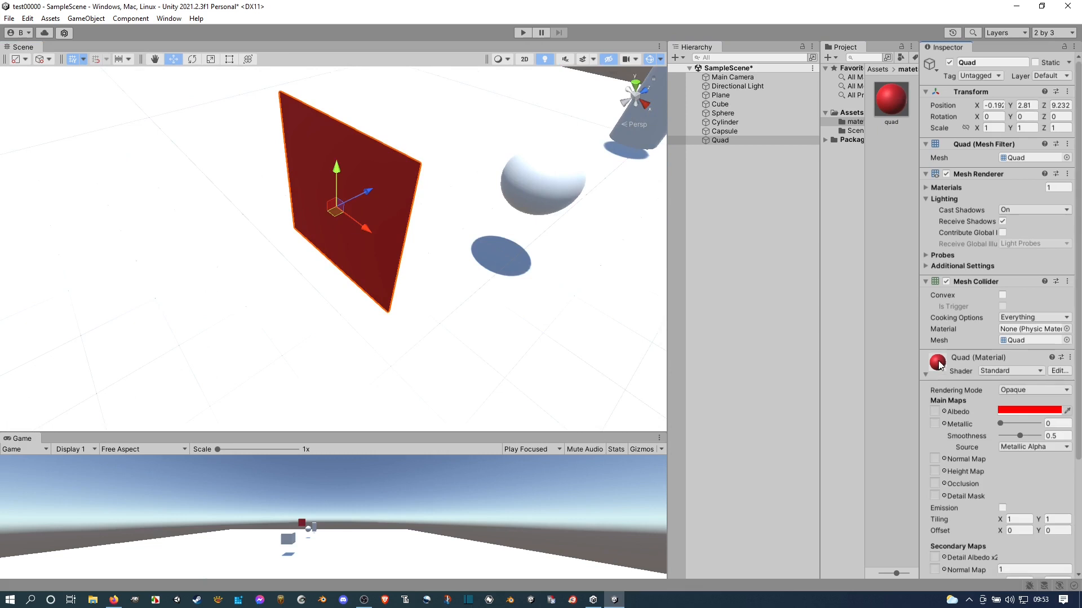
pyautogui.click(1021, 411)
pyautogui.moveTo(1012, 411)
pyautogui.mouseDown()
pyautogui.moveTo(989, 391)
pyautogui.moveTo(991, 411)
pyautogui.moveTo(1031, 373)
pyautogui.moveTo(1029, 425)
pyautogui.moveTo(1024, 398)
pyautogui.moveTo(1042, 363)
pyautogui.moveTo(1043, 380)
pyautogui.moveTo(1057, 380)
pyautogui.moveTo(1026, 356)
pyautogui.moveTo(1037, 386)
pyautogui.moveTo(1035, 377)
pyautogui.mouseUp()
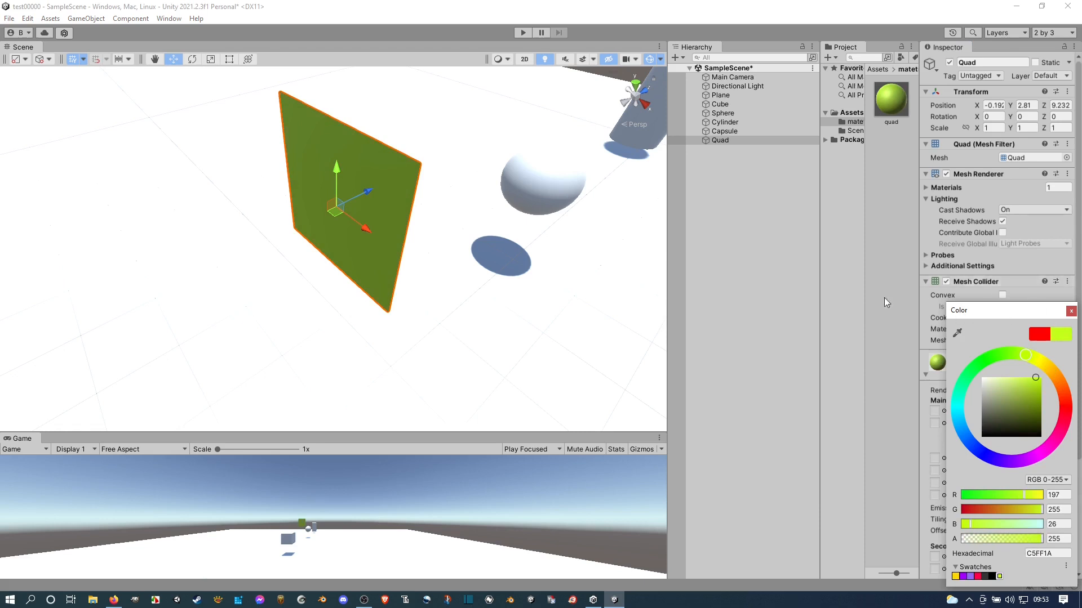
pyautogui.click(851, 306)
pyautogui.scroll(-3, 332, 276)
pyautogui.moveTo(331, 275); pyautogui.dragTo(369, 228, button='right')
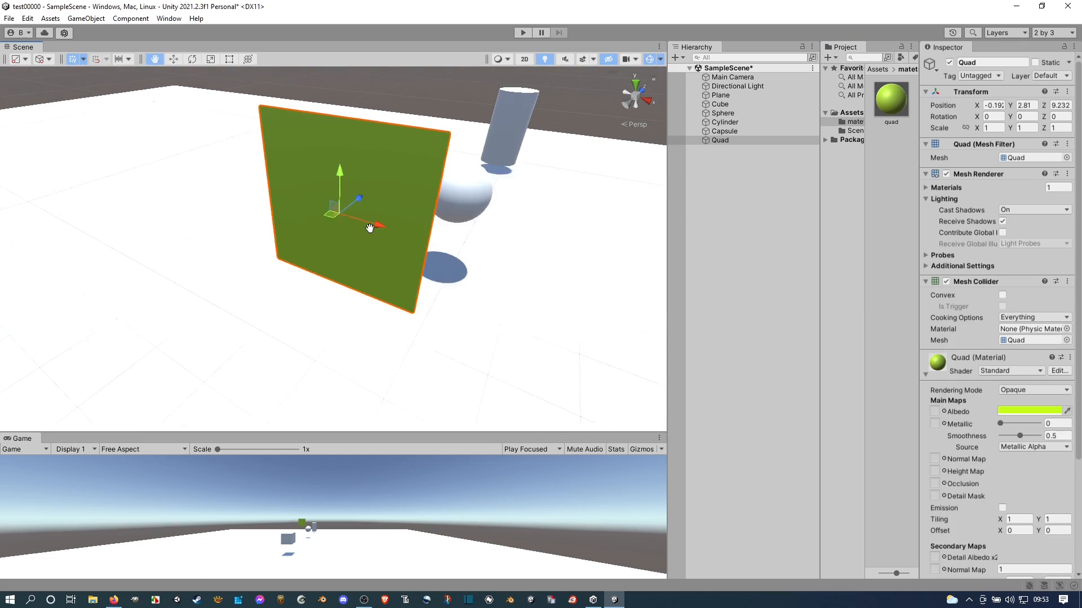
pyautogui.scroll(-3, 380, 225)
pyautogui.moveTo(473, 271); pyautogui.dragTo(442, 275, button='right')
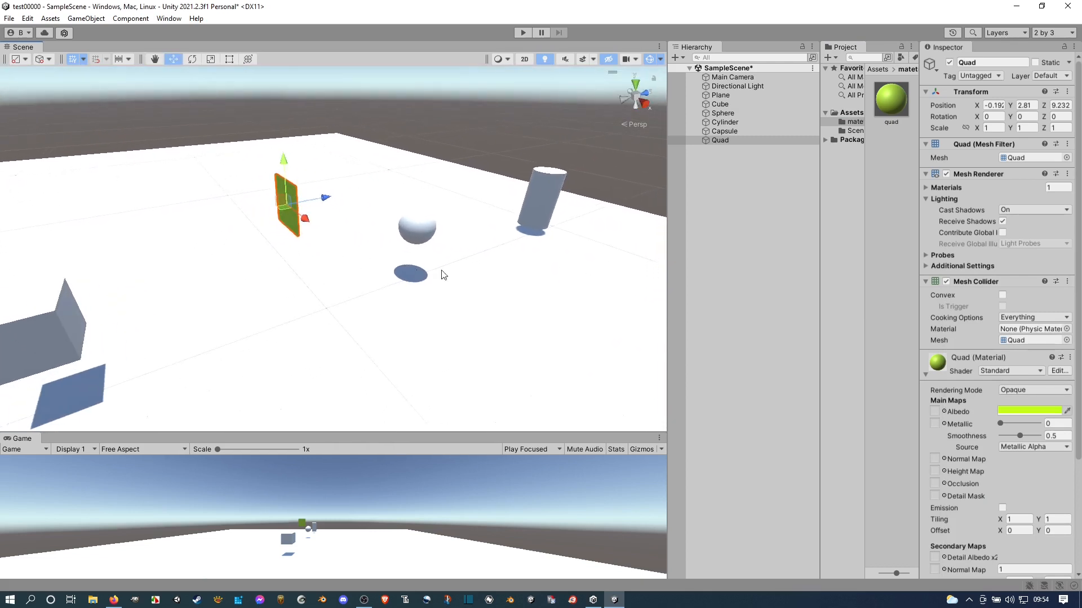
# Duplicate the quad material in the matetial folder and rename the copy sphere
pyautogui.click(892, 102)
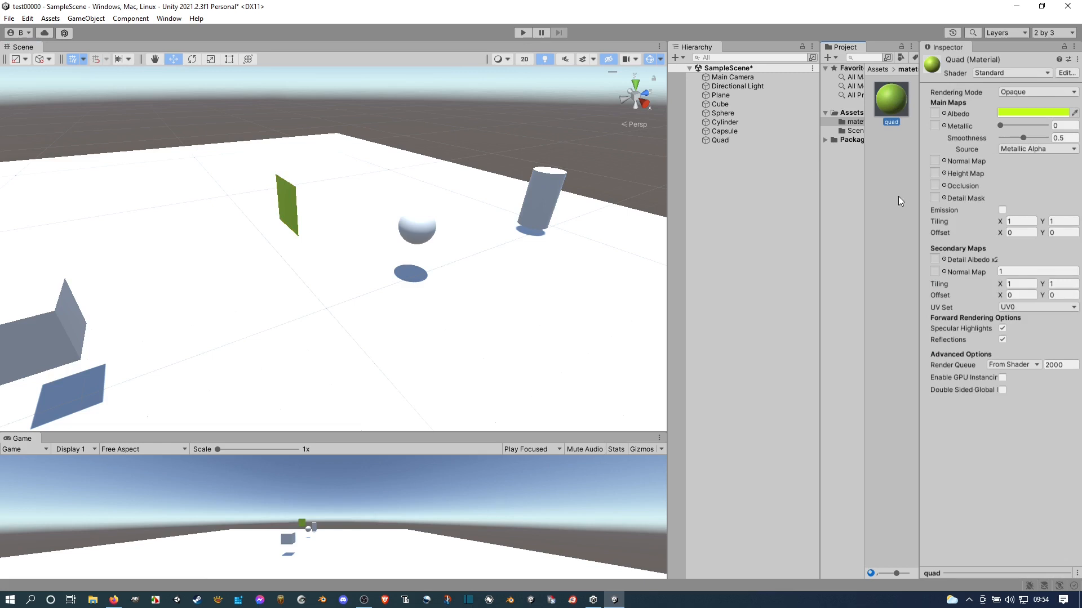
pyautogui.hotkey('ctrl', 'd')
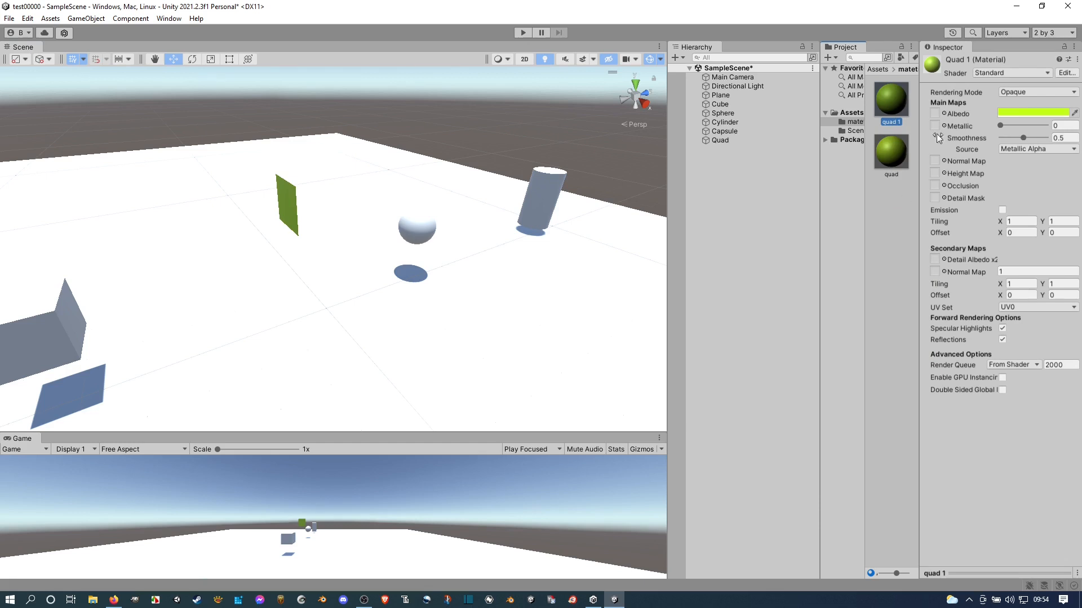
pyautogui.click(891, 121)
pyautogui.press('BackSpace')
pyautogui.write('sphere')
pyautogui.press('Return')
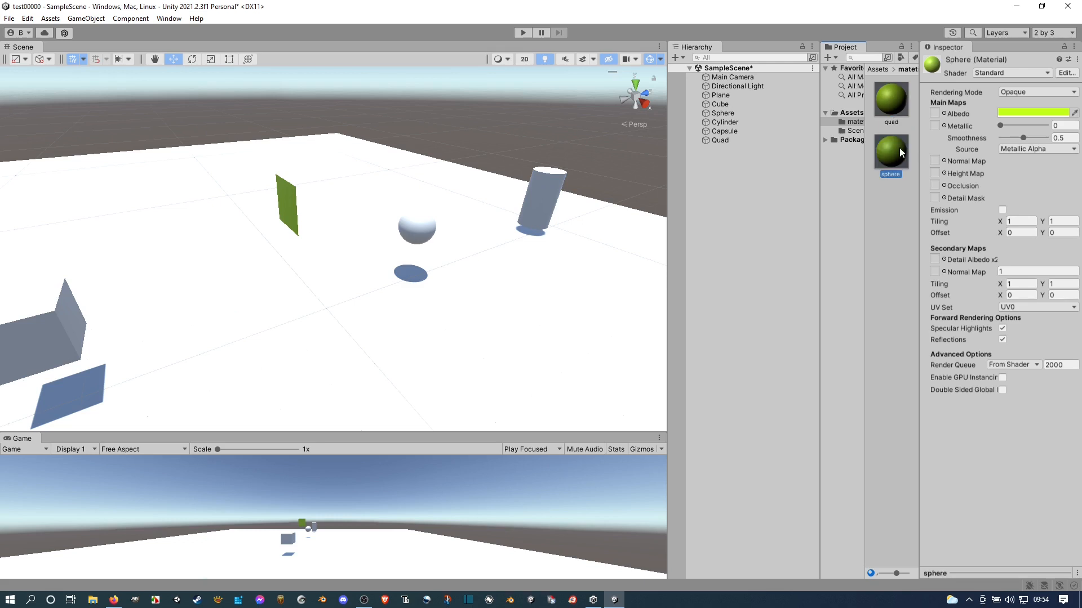
# Change the sphere material's albedo colour to a fully saturated bright red
pyautogui.click(1019, 112)
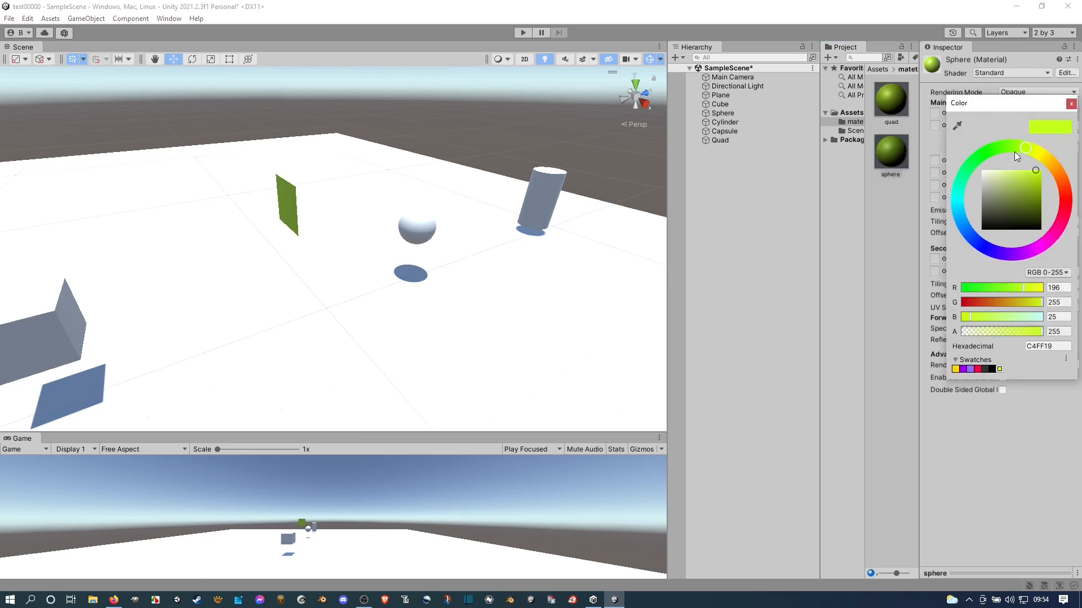
pyautogui.click(1066, 197)
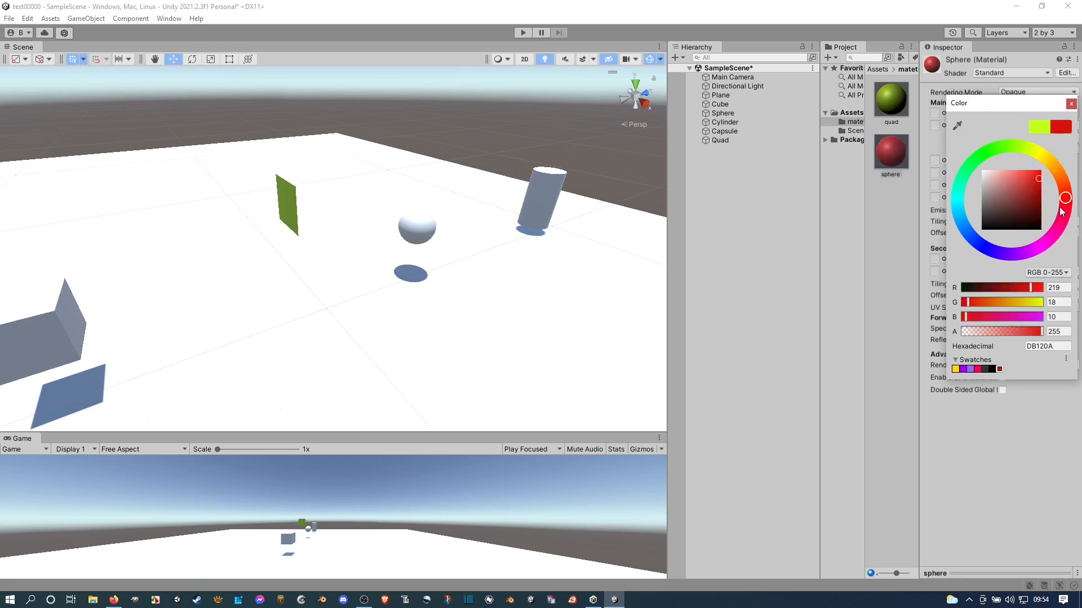
pyautogui.moveTo(1039, 179); pyautogui.dragTo(1042, 167)
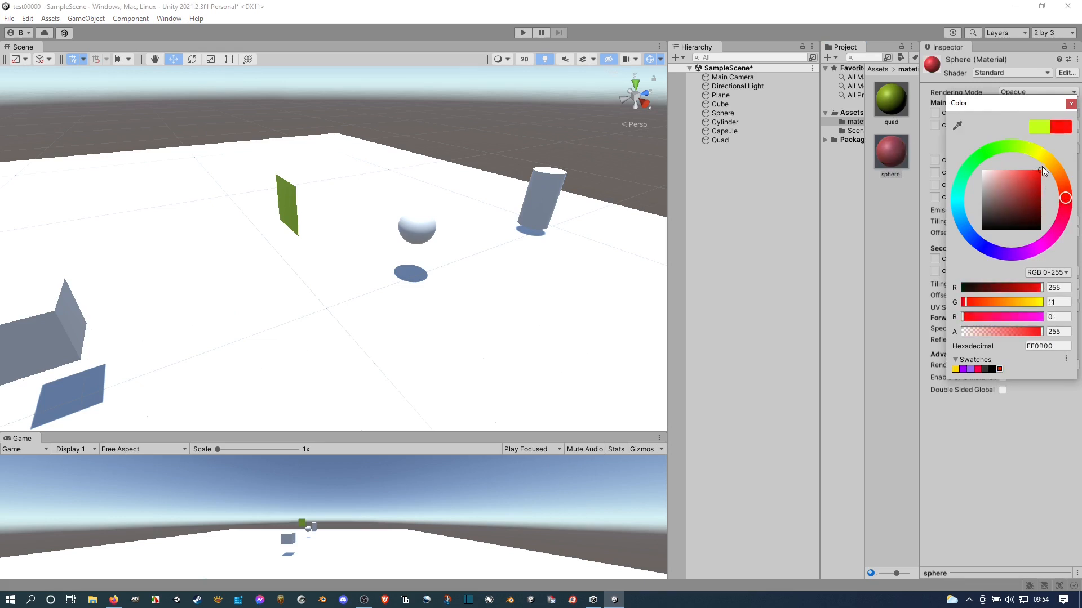
pyautogui.click(1065, 197)
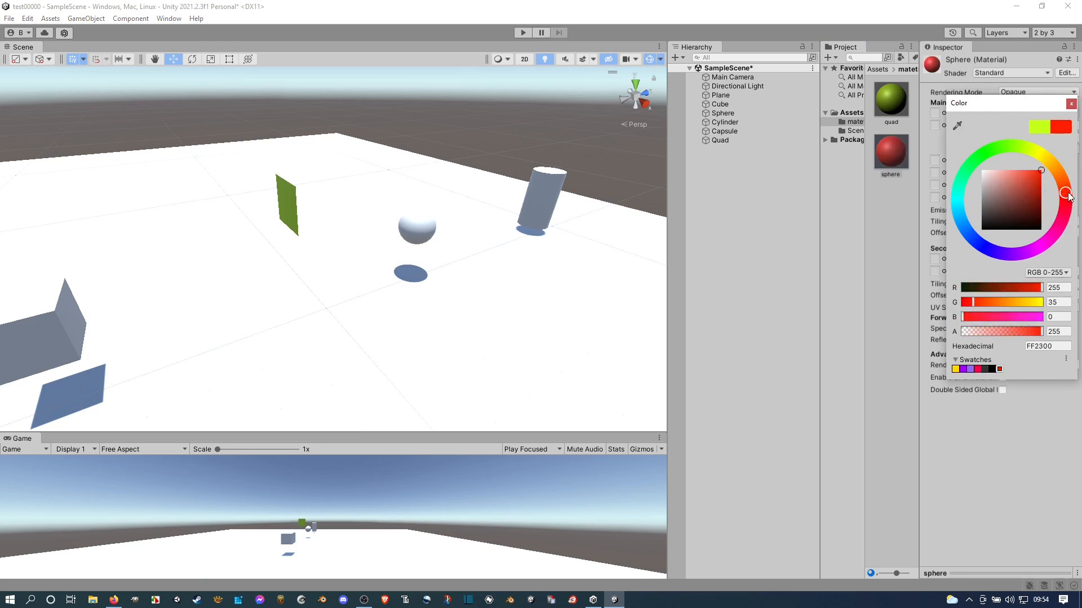
pyautogui.click(1026, 400)
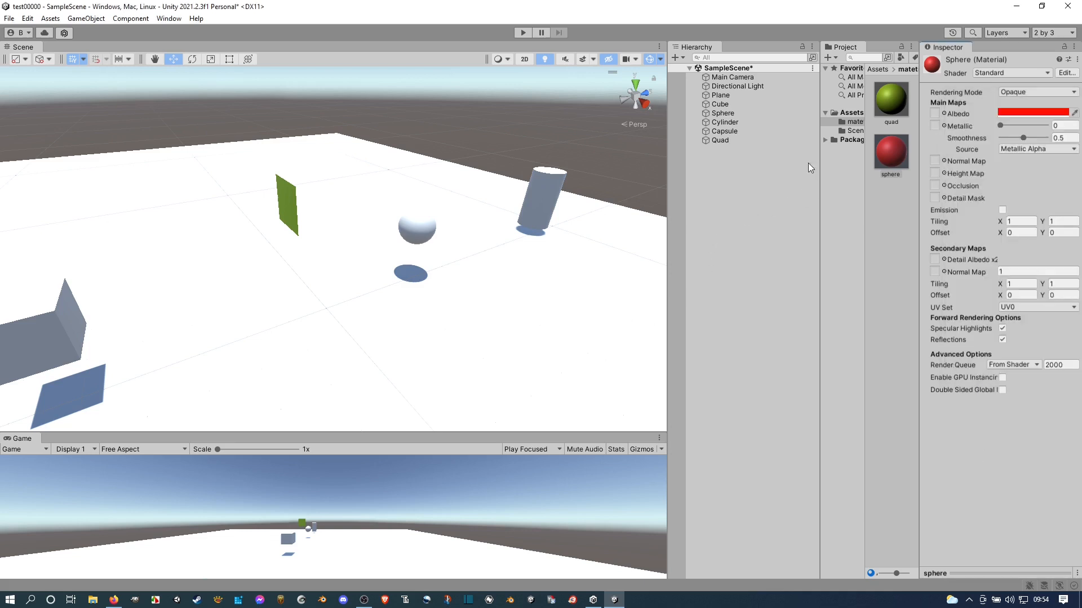
# Apply the sphere material to the Sphere object in the scene
pyautogui.moveTo(885, 148); pyautogui.dragTo(416, 223)
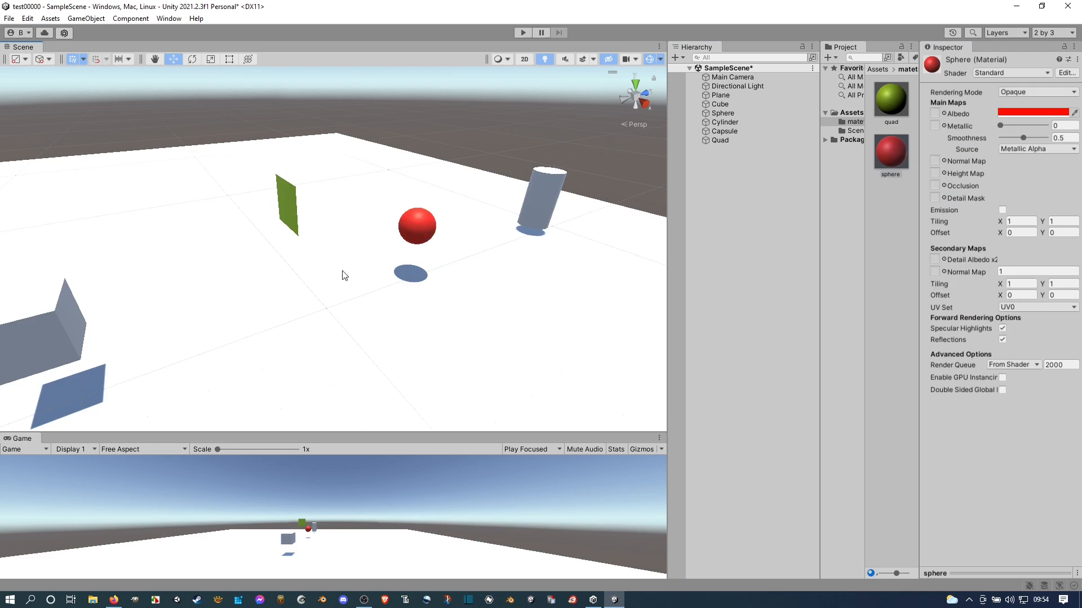
pyautogui.moveTo(901, 137); pyautogui.dragTo(425, 299)
pyautogui.moveTo(70, 311); pyautogui.dragTo(418, 363)
pyautogui.moveTo(593, 214); pyautogui.dragTo(900, 241)
pyautogui.keyDown('alt'); pyautogui.moveTo(464, 257); pyautogui.dragTo(326, 270); pyautogui.keyUp('alt')
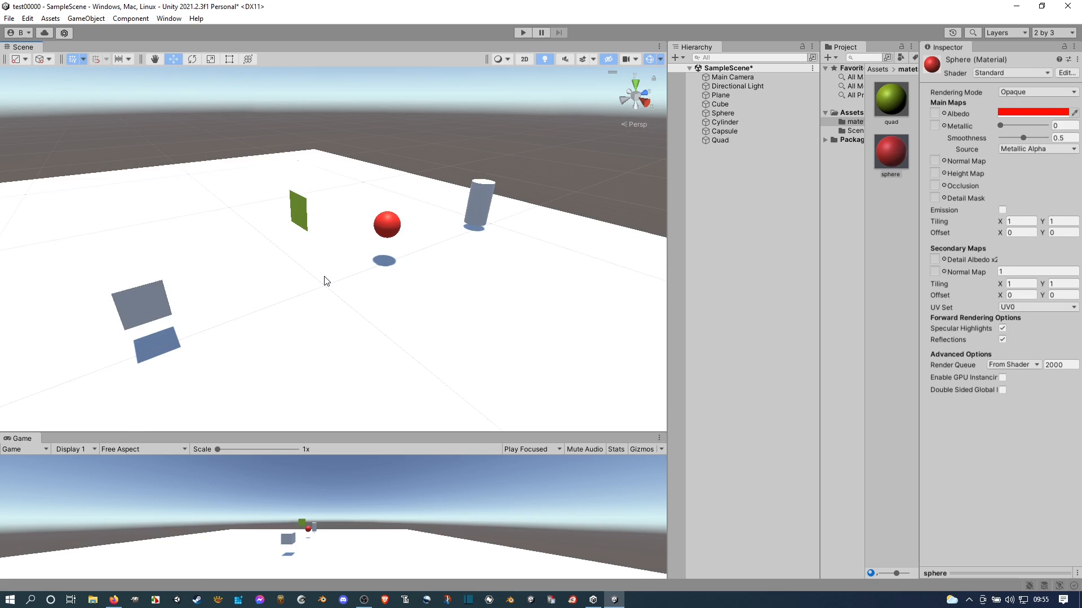
pyautogui.keyDown('alt'); pyautogui.moveTo(257, 286); pyautogui.dragTo(346, 281); pyautogui.keyUp('alt')
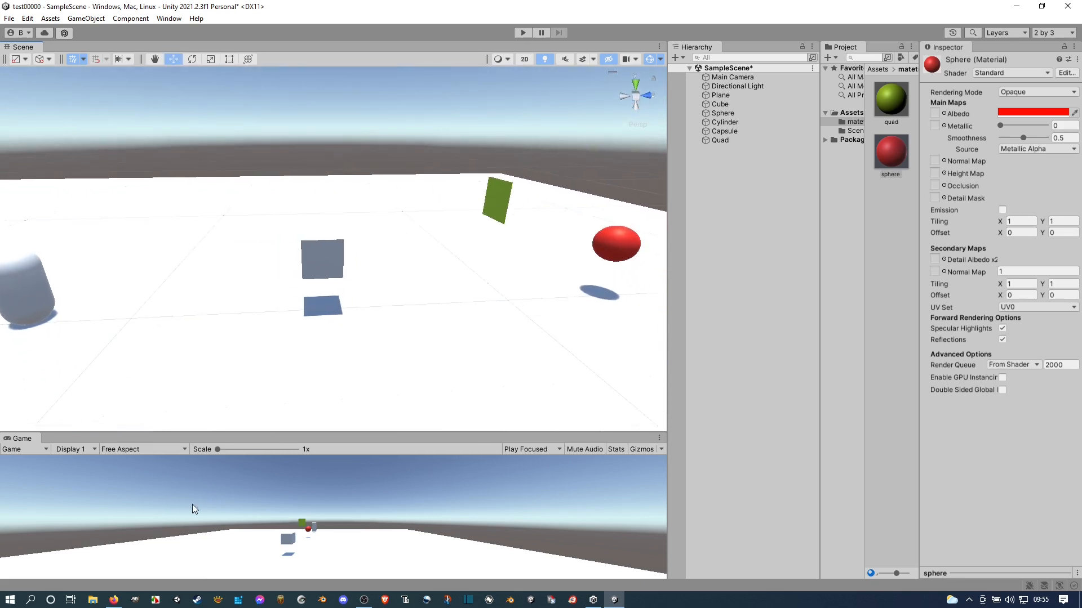
# Switch to File Explorer and open the Bois texture folder under Bureau > #maisoncoffre > textures, keeping Unity's Project area uncovered
pyautogui.click(93, 601)
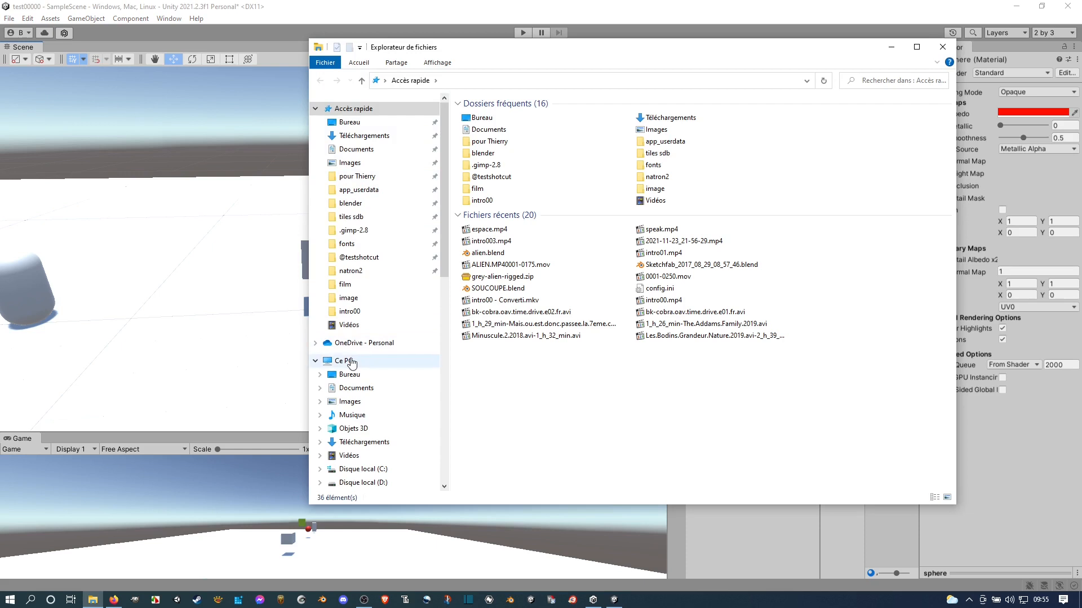
pyautogui.click(352, 362)
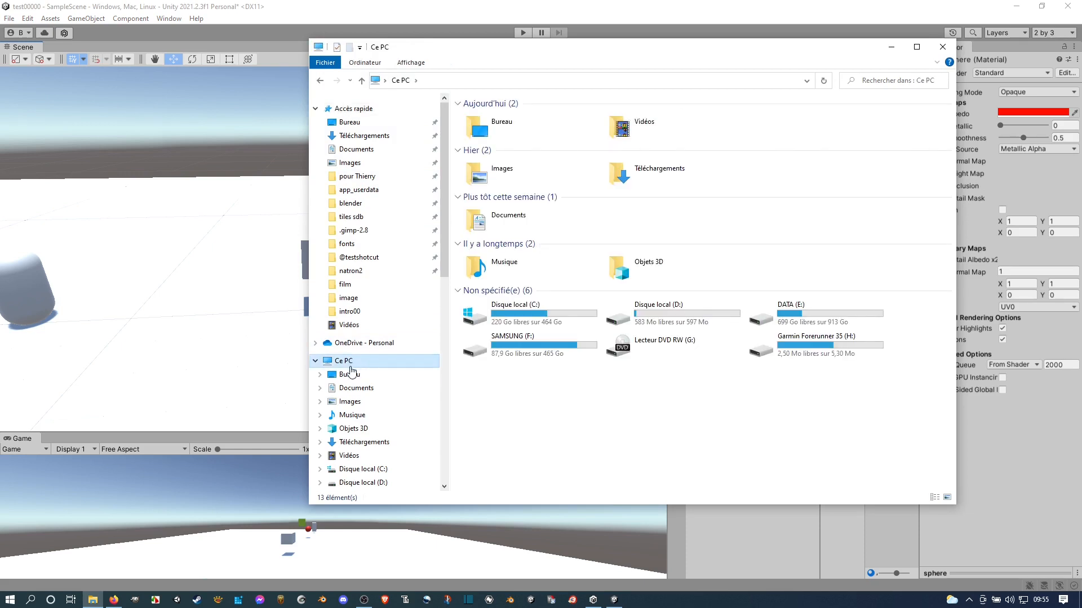
pyautogui.click(355, 389)
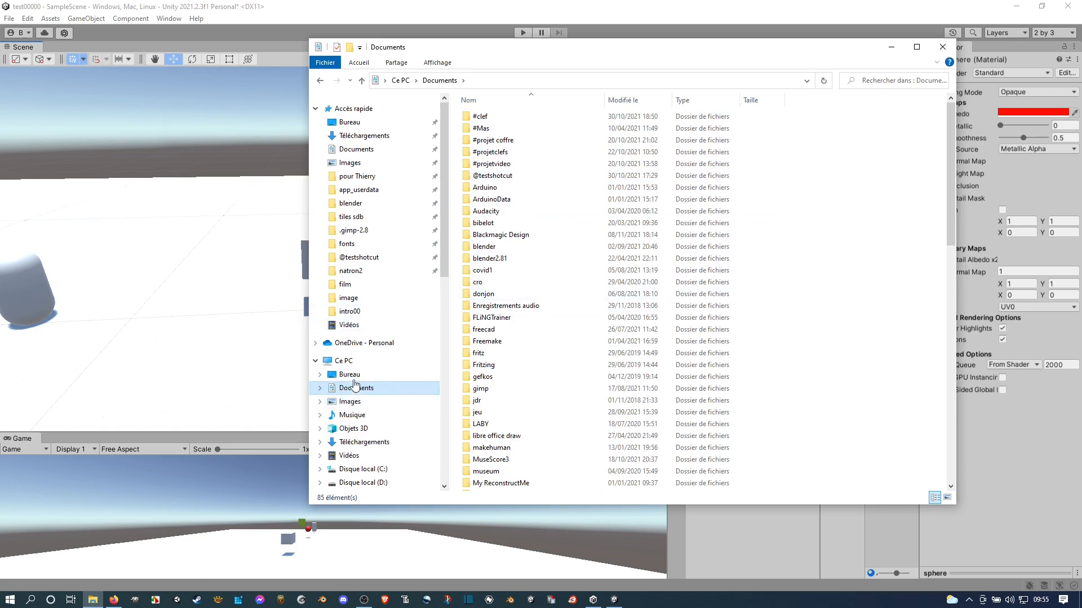
pyautogui.click(350, 374)
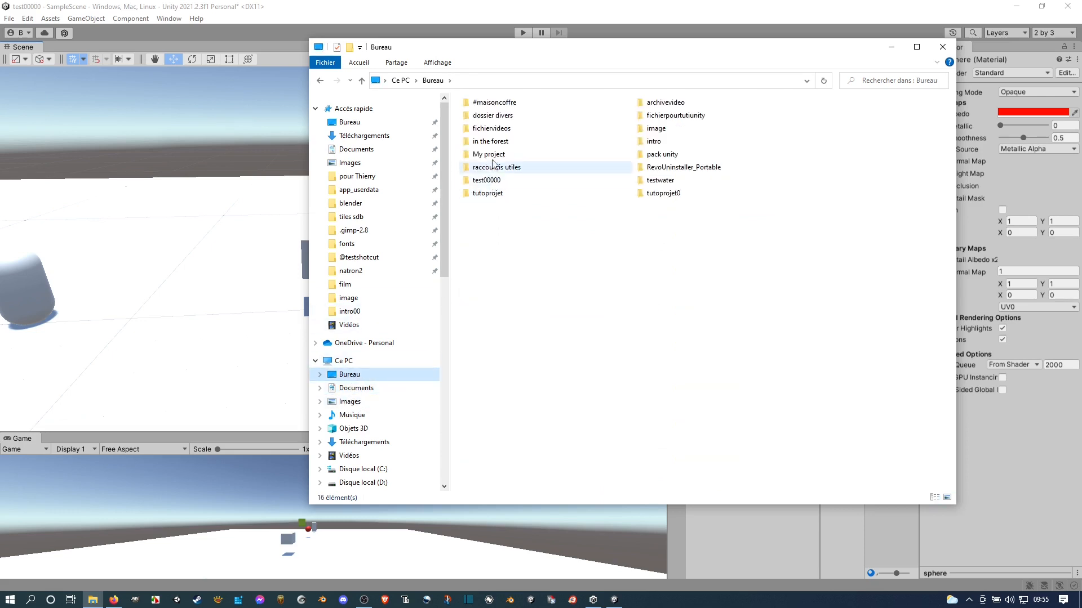
pyautogui.doubleClick(485, 102)
pyautogui.doubleClick(482, 116)
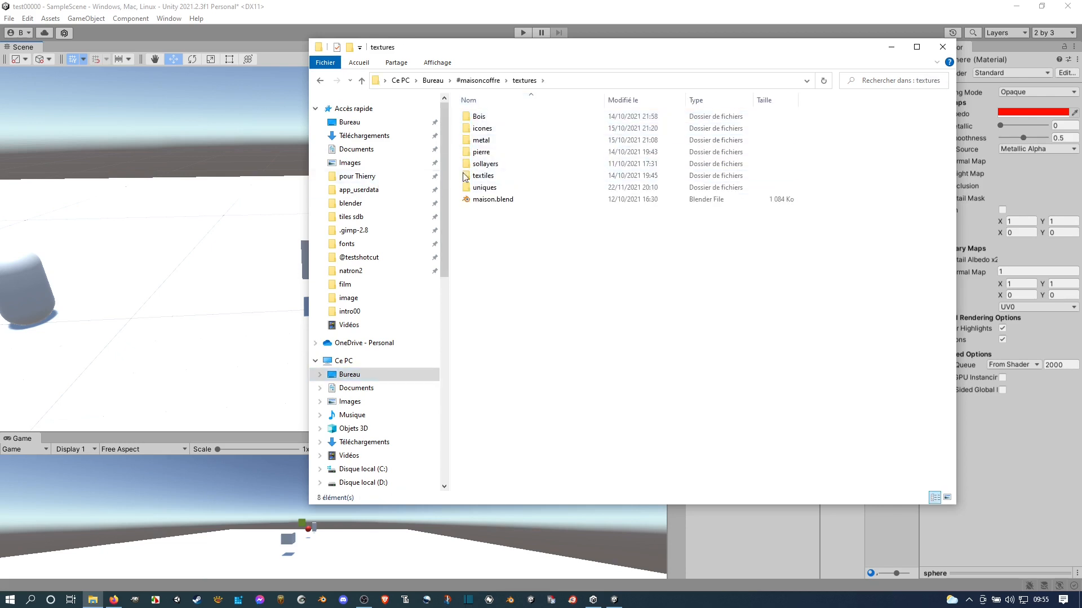
pyautogui.doubleClick(481, 117)
pyautogui.moveTo(716, 51); pyautogui.dragTo(388, 59)
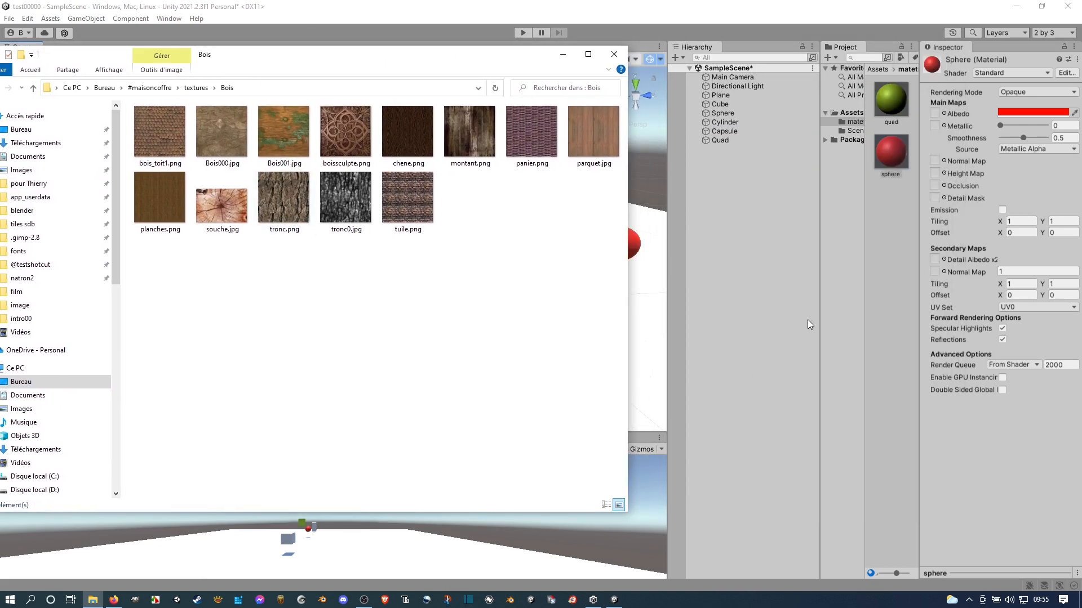
# Widen the Project area and import the texture Bois001.jpg from File Explorer into the matetial folder
pyautogui.moveTo(821, 207)
pyautogui.mouseDown()
pyautogui.moveTo(742, 207)
pyautogui.moveTo(824, 210)
pyautogui.mouseUp()
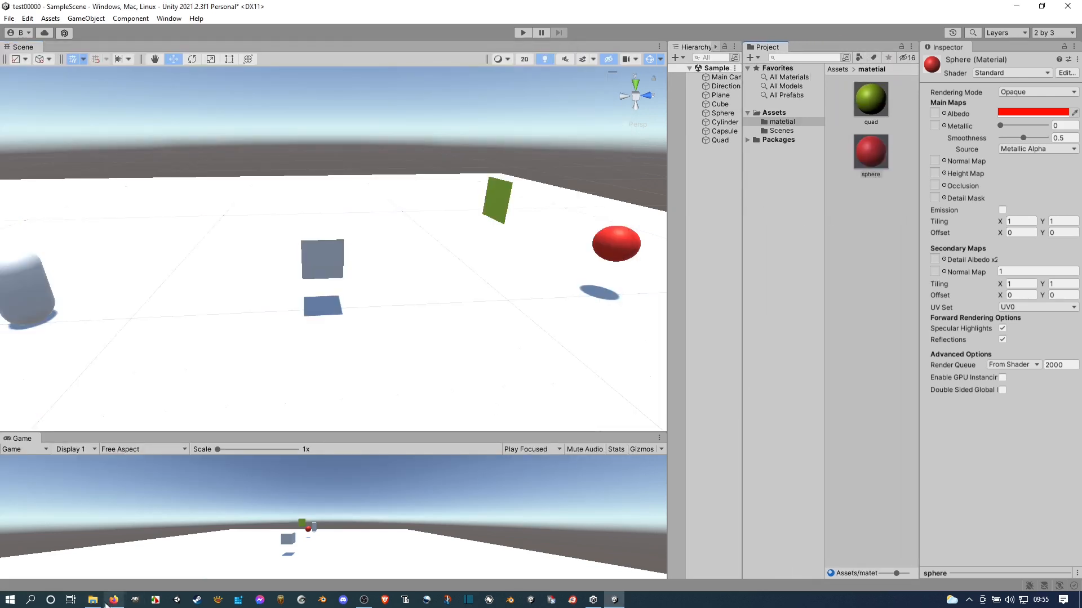
pyautogui.click(94, 600)
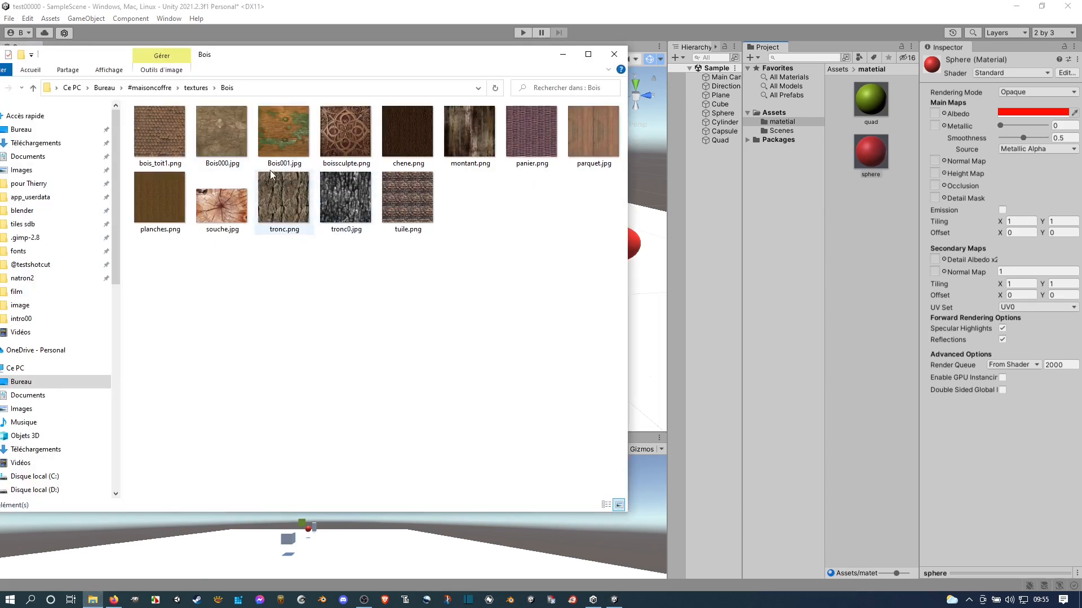
pyautogui.moveTo(268, 138); pyautogui.dragTo(862, 242)
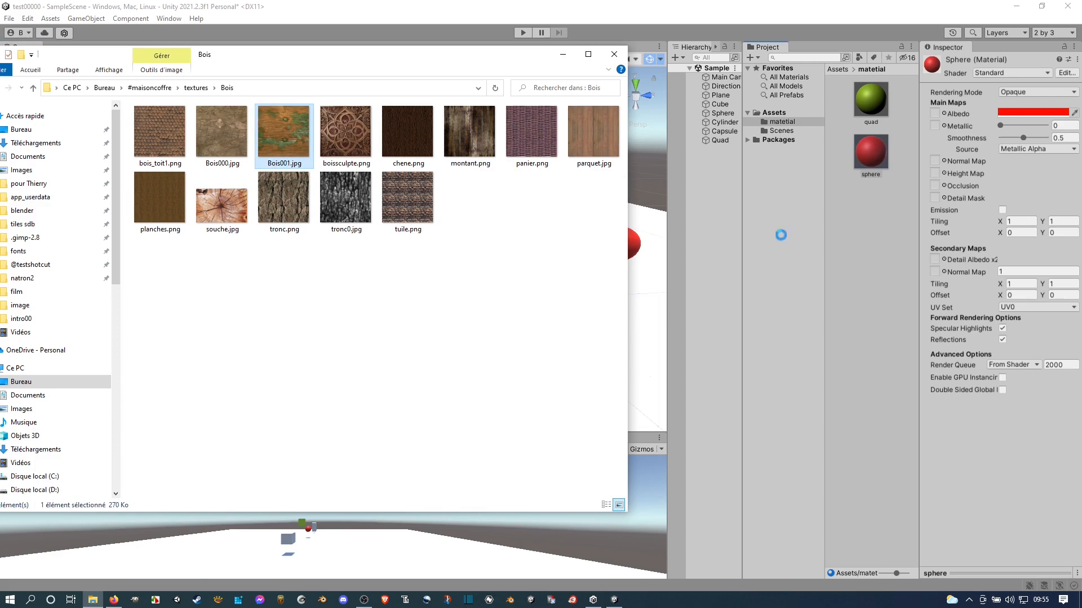
pyautogui.click(563, 54)
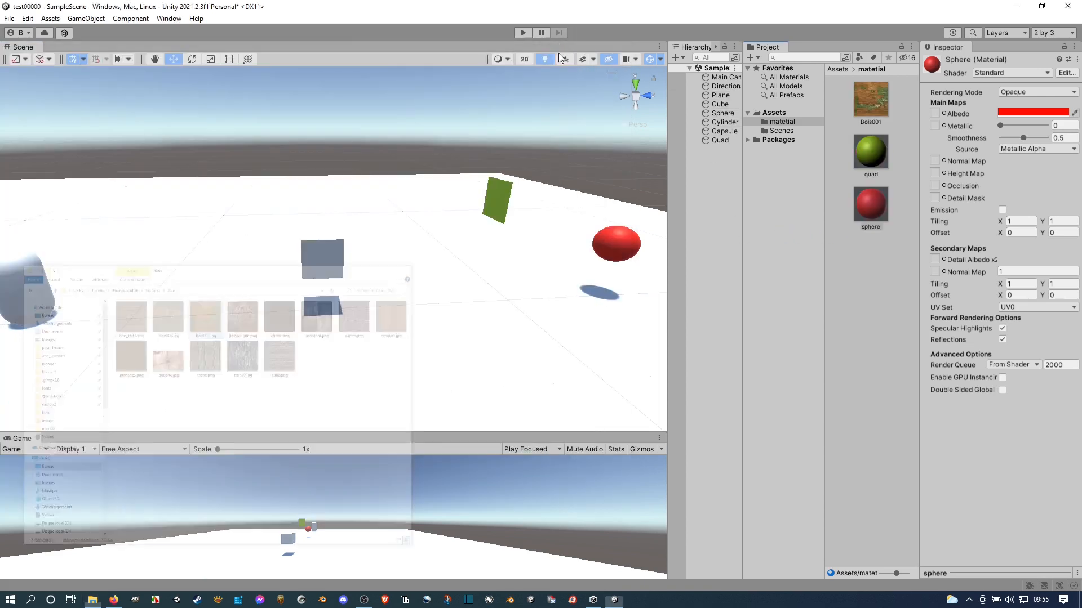
# Apply the Bois001 texture to the Cube in the scene
pyautogui.moveTo(341, 215); pyautogui.dragTo(365, 215)
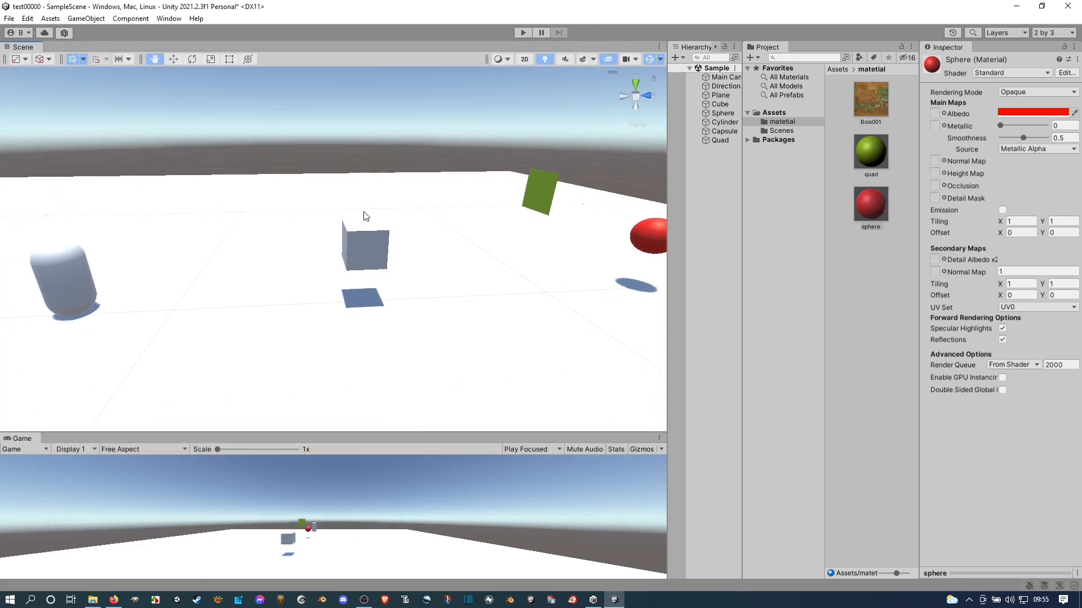
pyautogui.keyDown('alt'); pyautogui.moveTo(333, 271); pyautogui.dragTo(370, 249); pyautogui.keyUp('alt')
pyautogui.press('w')
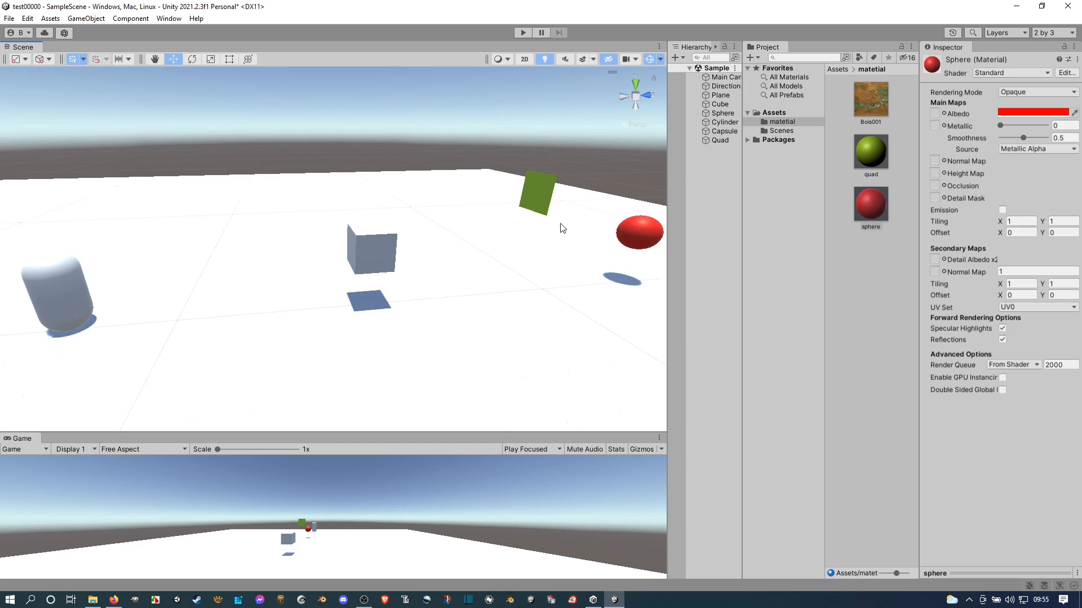
pyautogui.moveTo(877, 103); pyautogui.dragTo(370, 246)
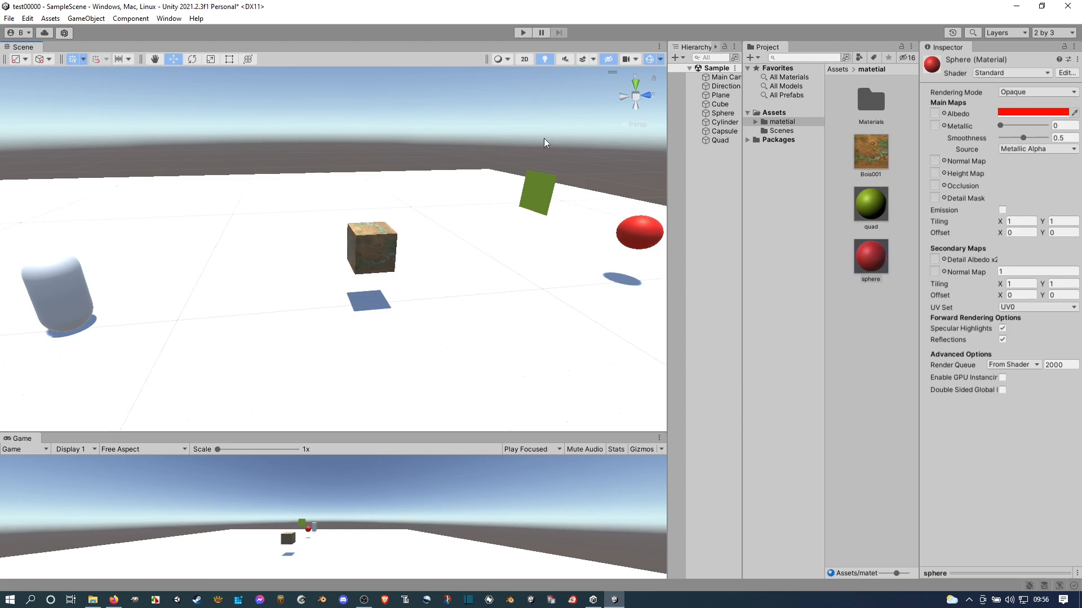
# Select the Cube, expand its Bois001 material settings and examine the wood texture up close on its faces
pyautogui.click(720, 105)
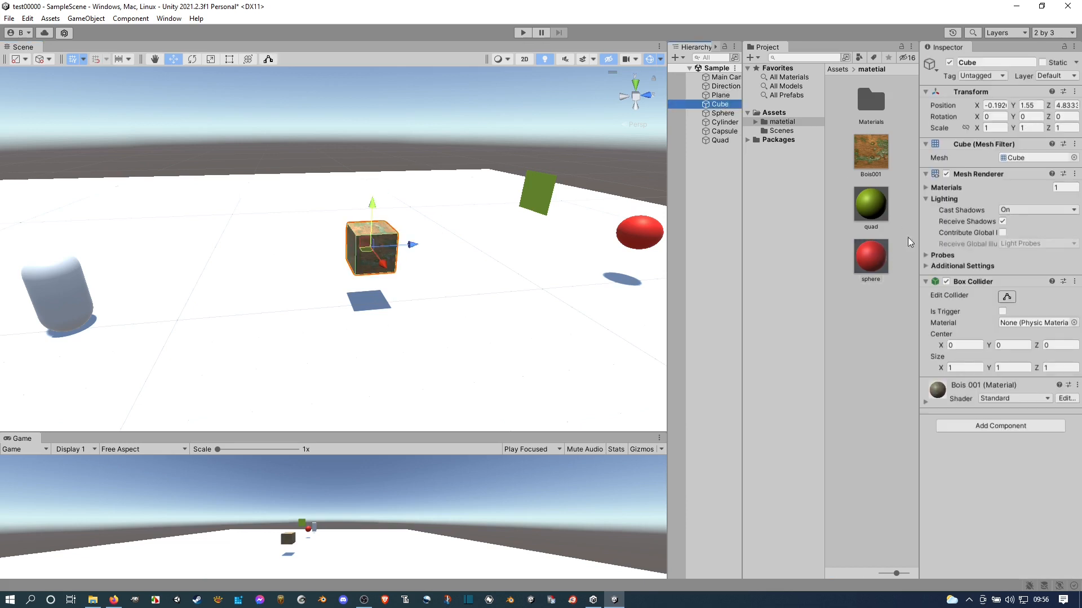
pyautogui.click(927, 402)
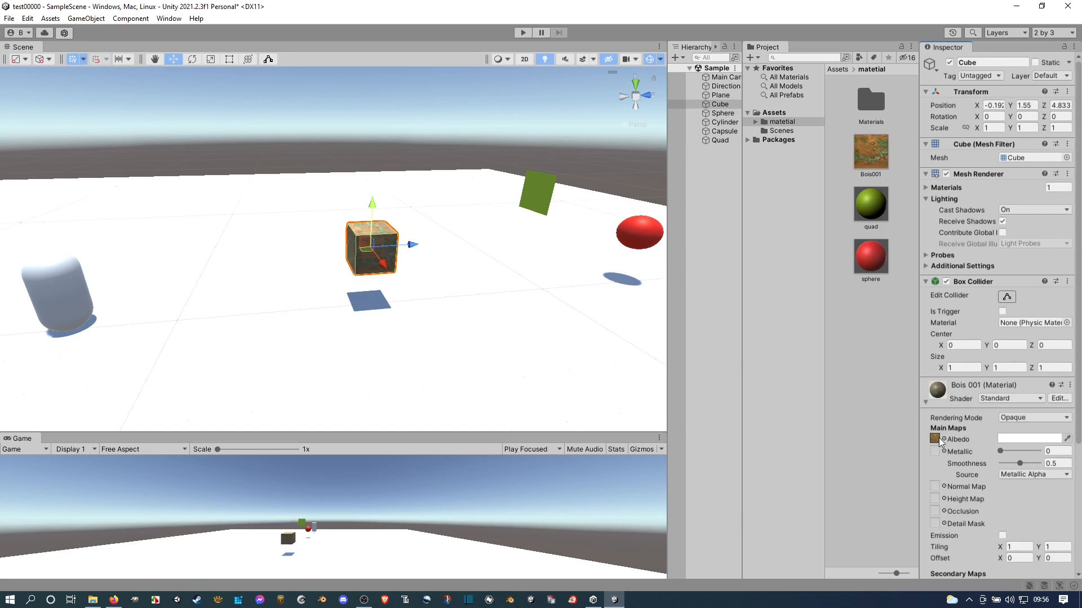
pyautogui.scroll(5, 368, 217)
pyautogui.keyDown('alt'); pyautogui.moveTo(281, 246); pyautogui.dragTo(303, 259); pyautogui.keyUp('alt')
pyautogui.moveTo(288, 245)
pyautogui.mouseDown(button='middle')
pyautogui.moveTo(324, 264)
pyautogui.moveTo(277, 252)
pyautogui.mouseUp(button='middle')
pyautogui.moveTo(277, 252); pyautogui.dragTo(315, 274, button='right')
pyautogui.moveTo(263, 237); pyautogui.dragTo(345, 251, button='middle')
pyautogui.scroll(4, 372, 260)
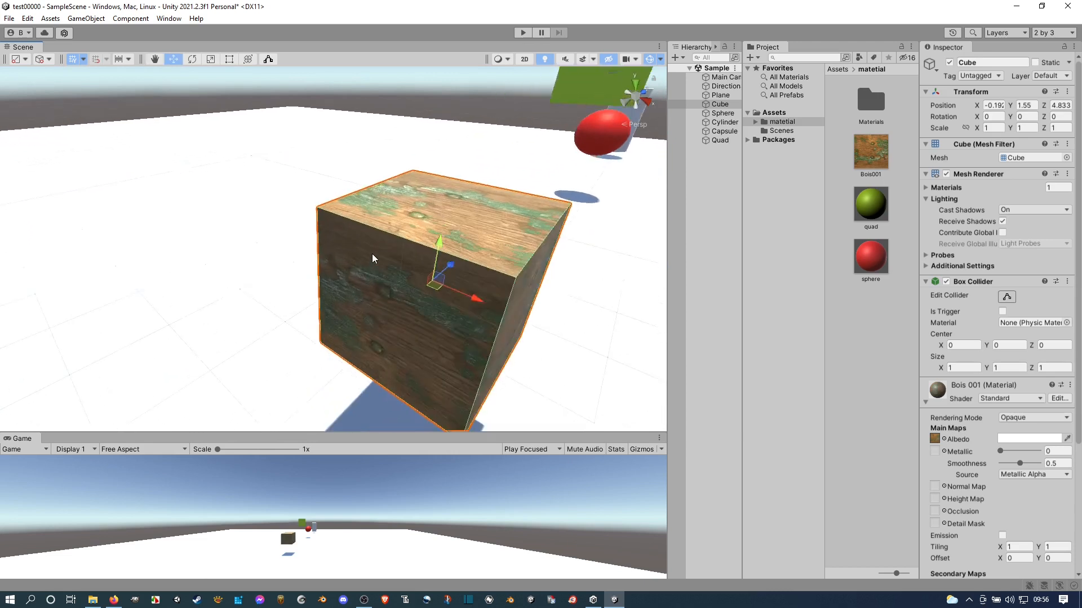
pyautogui.scroll(-2, 372, 259)
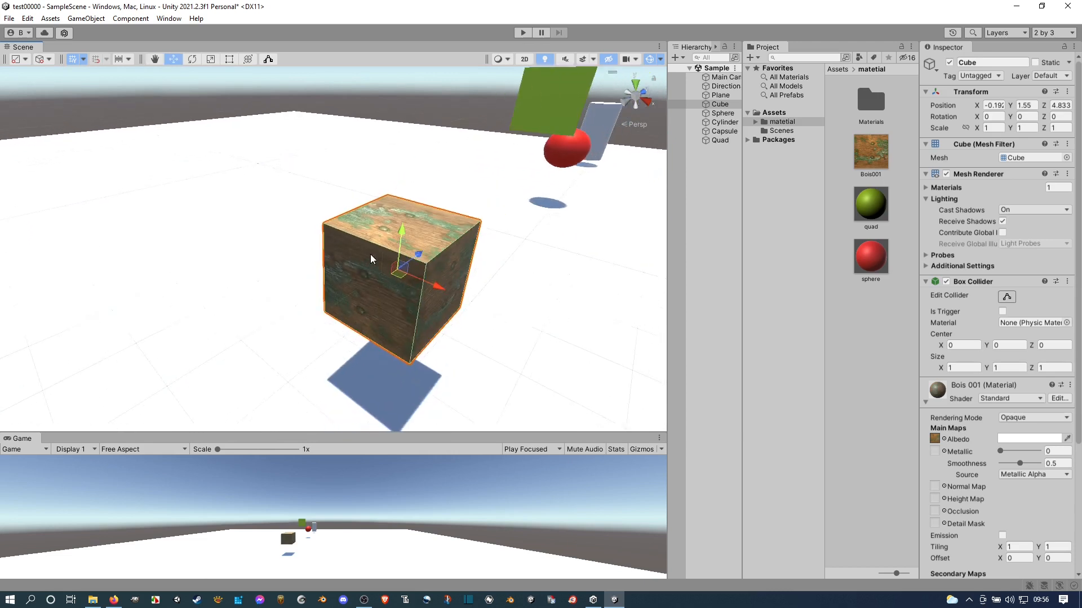
# Rotate the Cube freehand to about X 16.6, Y -17.7 and Z 166.0 degrees
pyautogui.click(192, 59)
pyautogui.moveTo(386, 256); pyautogui.dragTo(298, 249)
pyautogui.moveTo(408, 239); pyautogui.dragTo(417, 200)
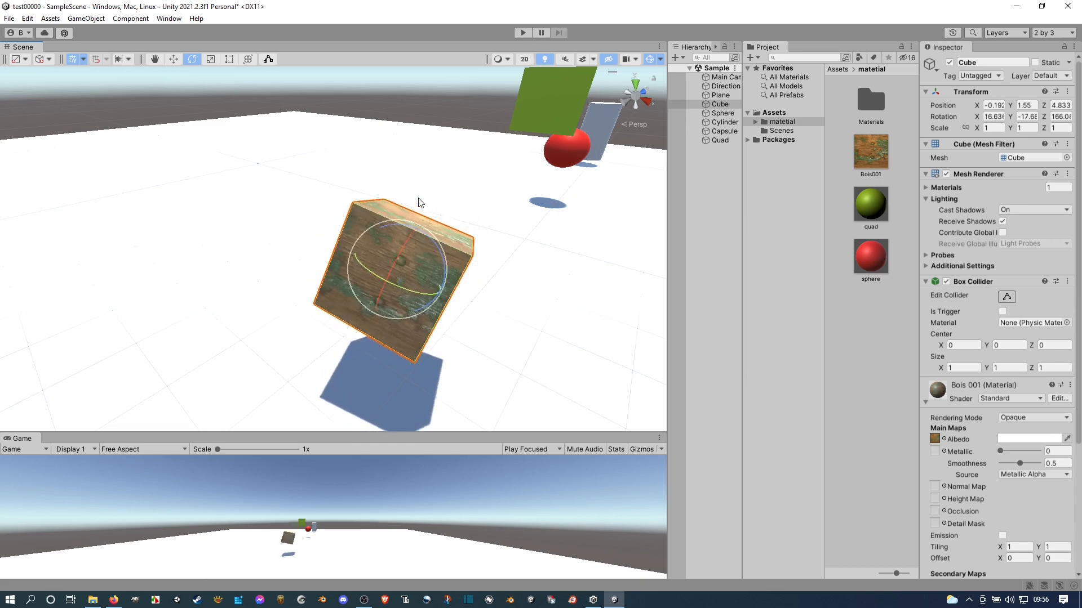
# Apply the Bois001 material from the Materials subfolder to the Sphere and frame the Sphere in the Scene view
pyautogui.scroll(-4, 476, 212)
pyautogui.moveTo(424, 296); pyautogui.dragTo(415, 319, button='middle')
pyautogui.scroll(-3, 431, 263)
pyautogui.keyDown('alt'); pyautogui.moveTo(511, 296); pyautogui.dragTo(426, 271); pyautogui.keyUp('alt')
pyautogui.moveTo(479, 309); pyautogui.dragTo(265, 248, button='middle')
pyautogui.click(870, 103)
pyautogui.doubleClick(870, 103)
pyautogui.moveTo(858, 105); pyautogui.dragTo(481, 233)
pyautogui.click(482, 232)
pyautogui.press('f')
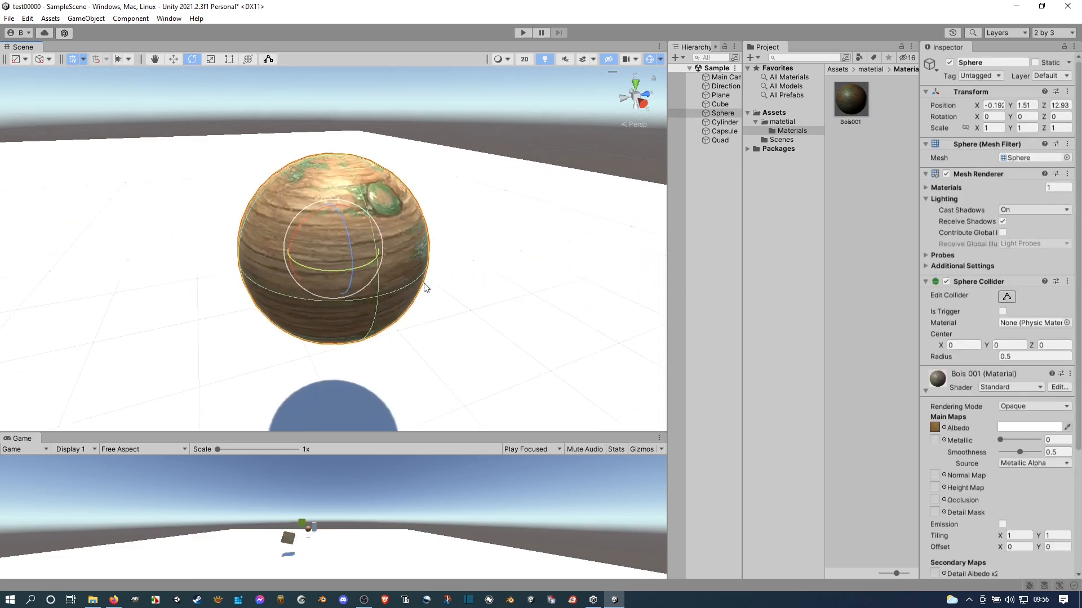
# Rotate the Sphere freehand around several axes to about X -7.1, Y -516.9 and Z 42.5 degrees
pyautogui.moveTo(328, 274); pyautogui.dragTo(390, 286)
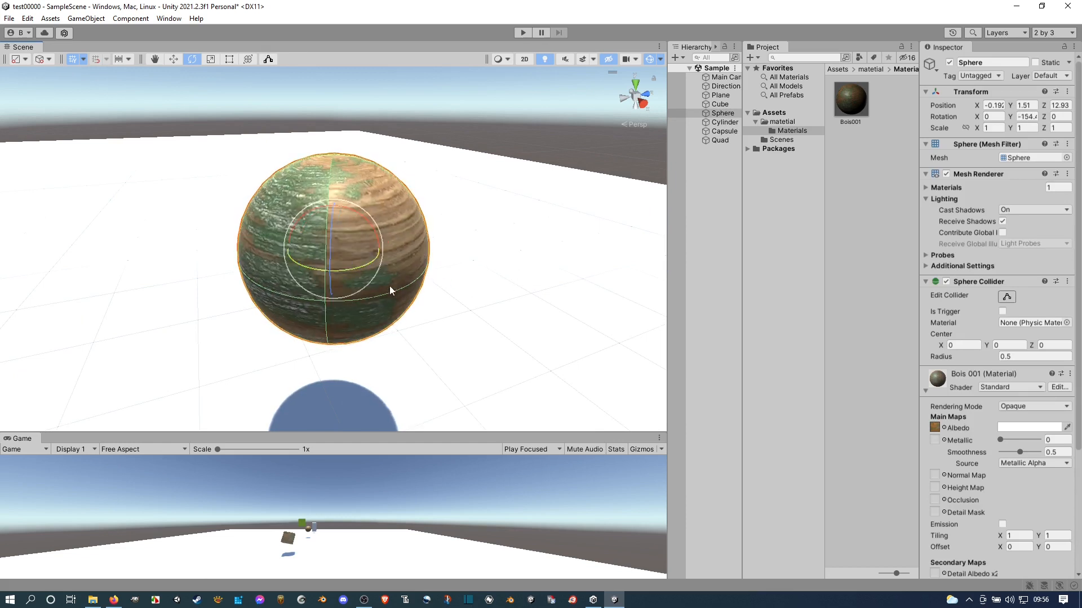
pyautogui.moveTo(306, 267); pyautogui.dragTo(619, 281)
pyautogui.moveTo(300, 268); pyautogui.dragTo(524, 285)
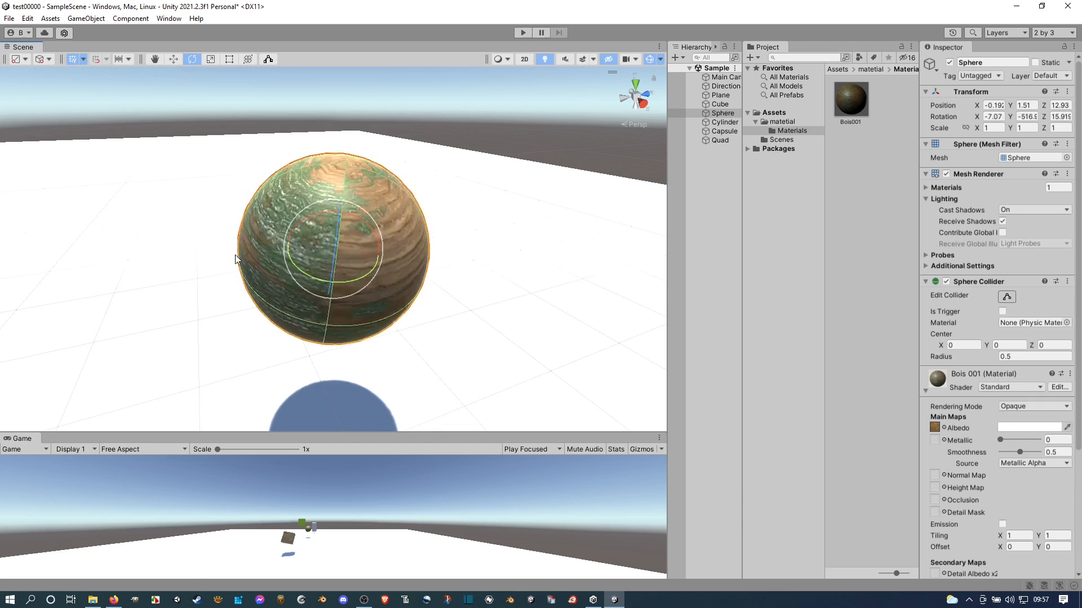
pyautogui.moveTo(339, 234); pyautogui.dragTo(320, 266)
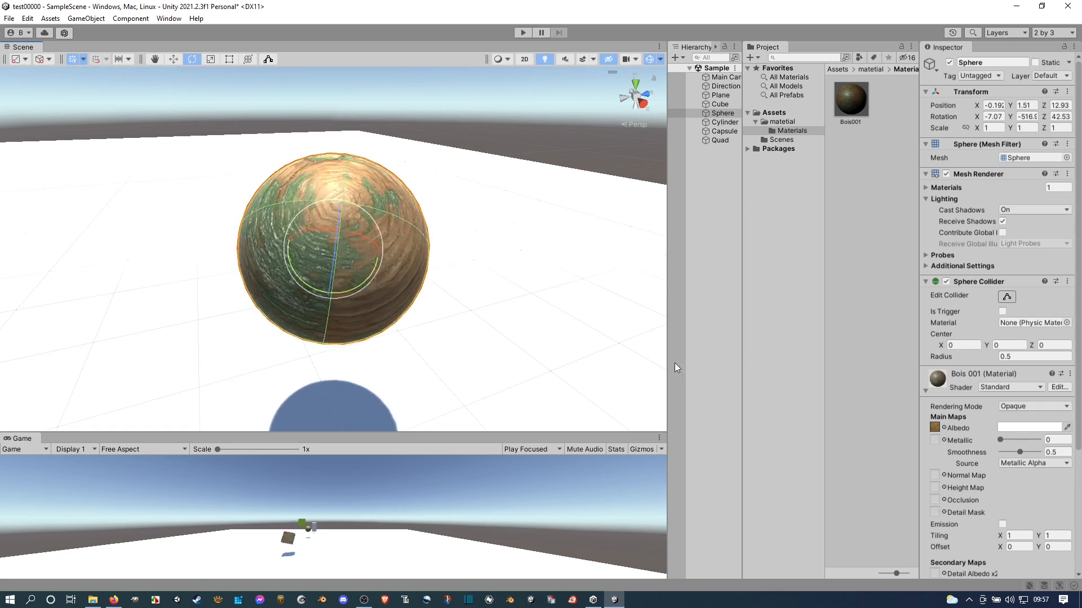
# Try different X tiling values for the Bois001 material's main maps, including 0.41, and set the X tiling back to 1
pyautogui.scroll(-5, 1016, 457)
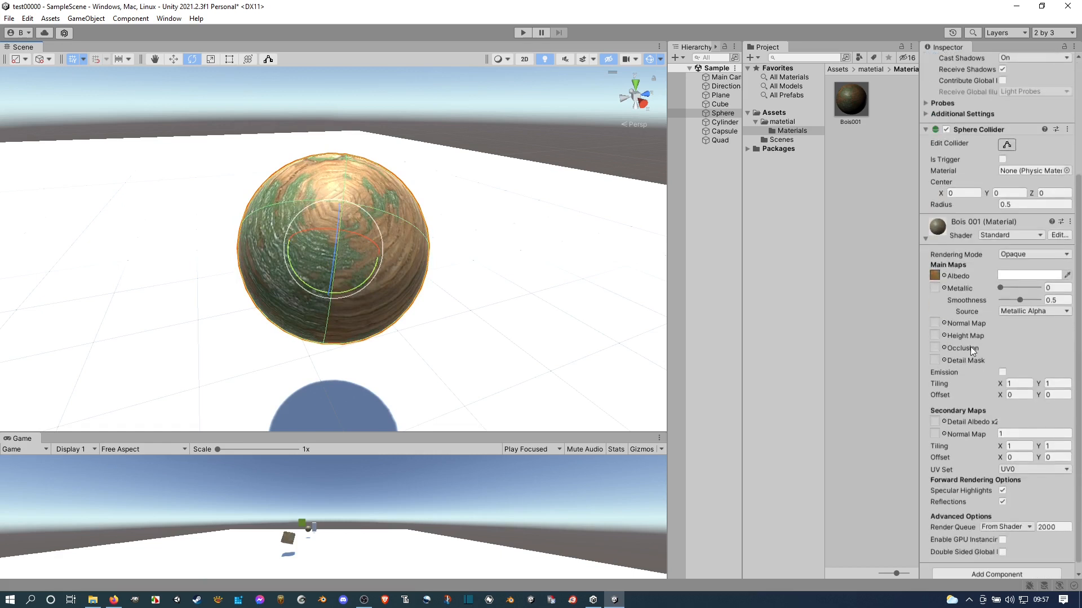
pyautogui.click(1021, 383)
pyautogui.write('1.66')
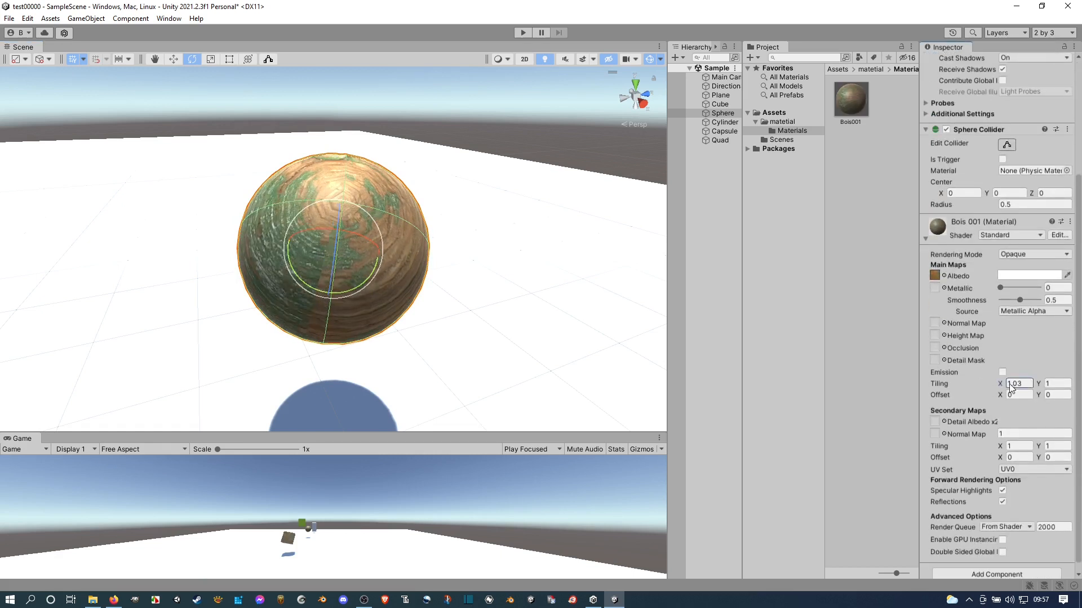
pyautogui.moveTo(1001, 383)
pyautogui.mouseDown()
pyautogui.moveTo(983, 377)
pyautogui.moveTo(1015, 385)
pyautogui.mouseUp()
pyautogui.click(1030, 383)
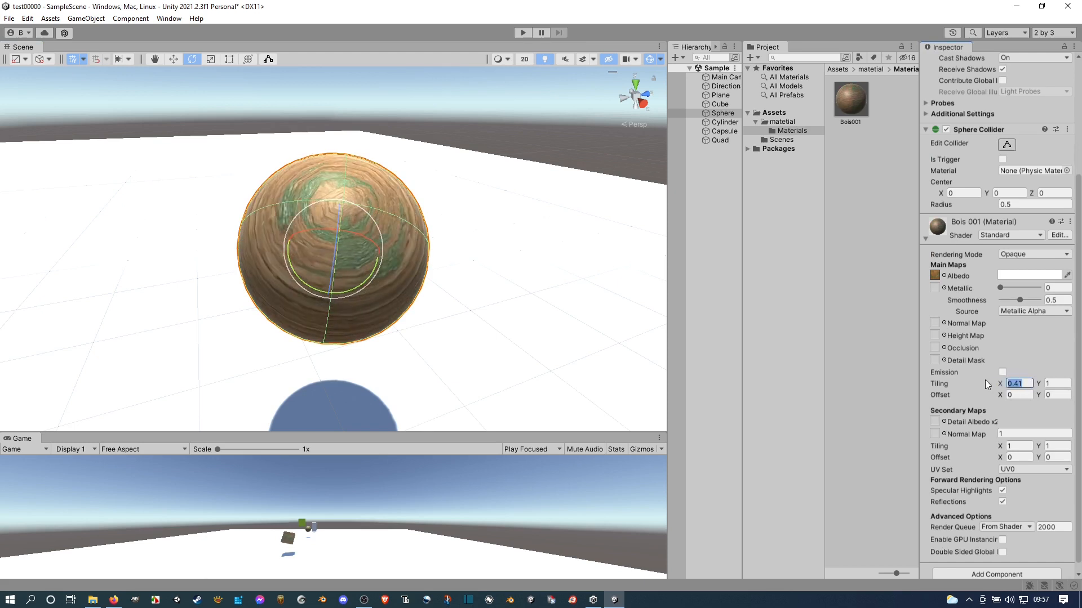
pyautogui.write('1')
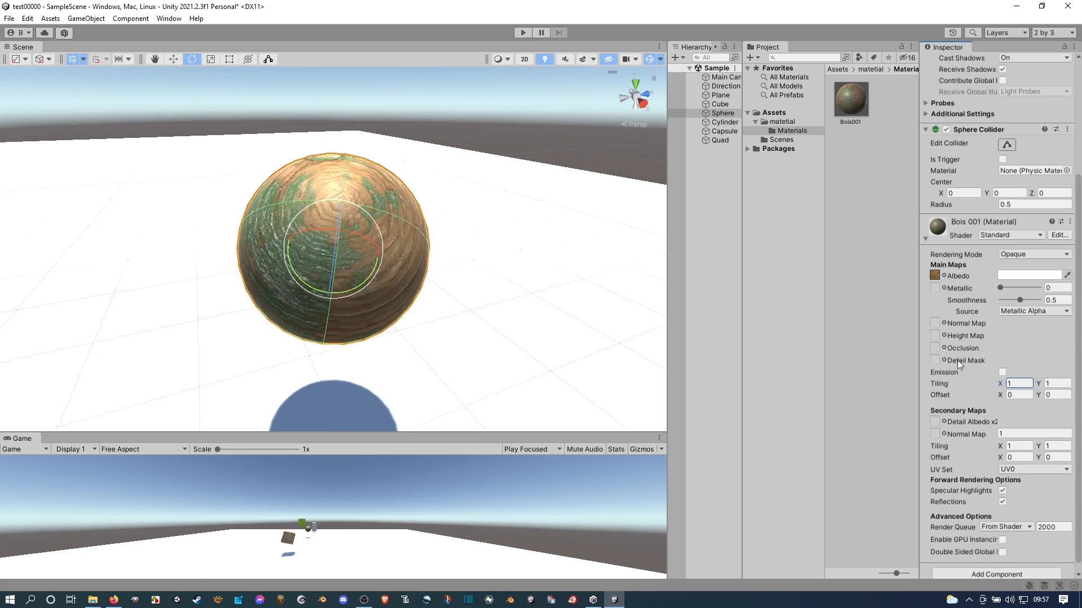
# Examine the wood-textured Sphere from several angles and distances, along with the neighbouring objects
pyautogui.scroll(-3, 320, 249)
pyautogui.moveTo(295, 309); pyautogui.dragTo(365, 275, button='right')
pyautogui.moveTo(365, 276); pyautogui.dragTo(431, 217, button='middle')
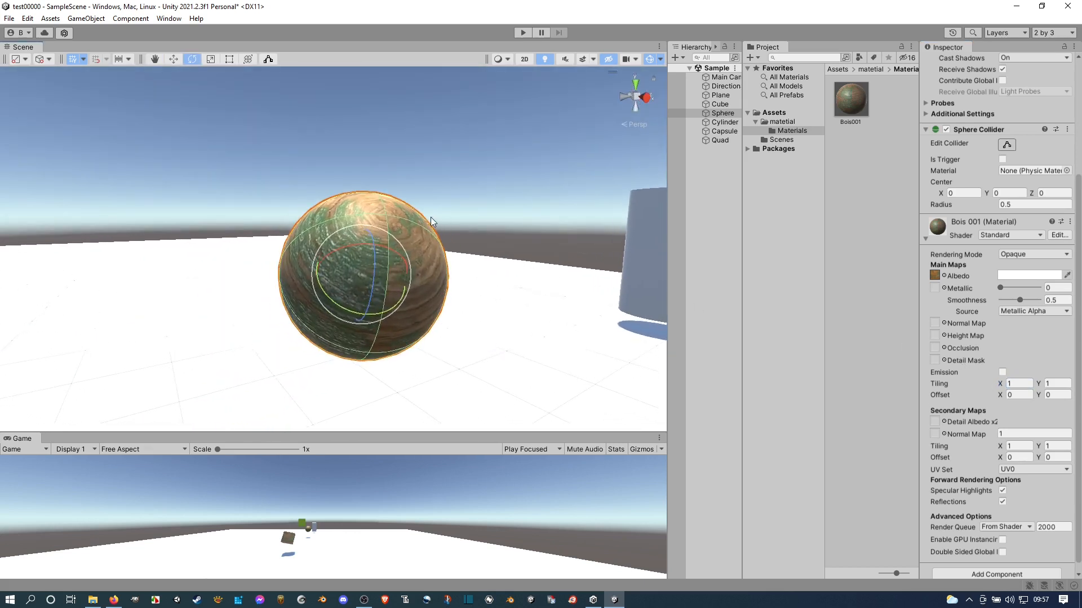
pyautogui.scroll(-5, 436, 217)
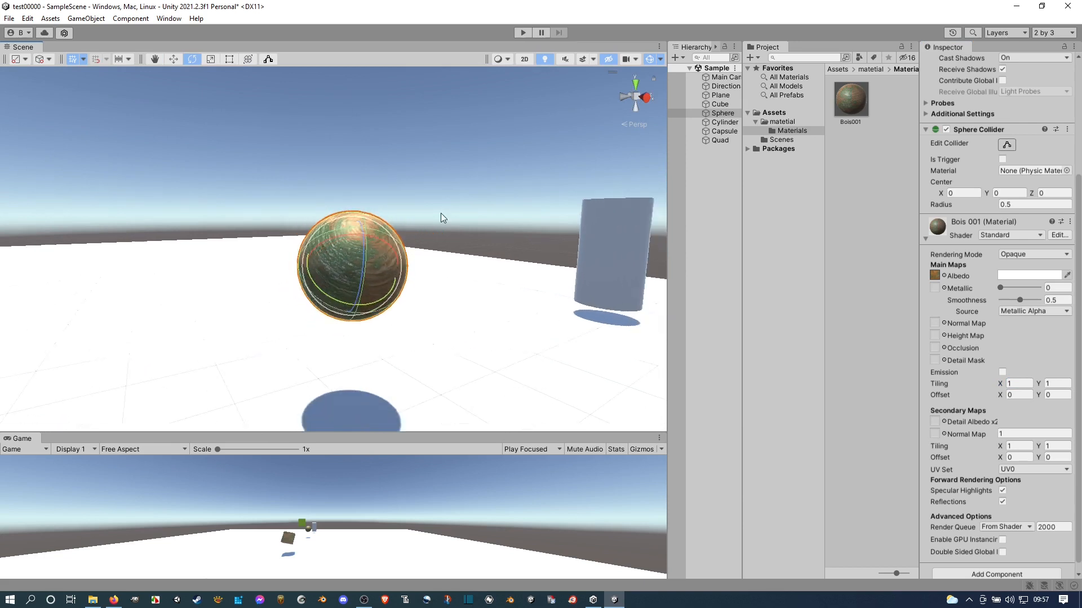
pyautogui.moveTo(269, 355); pyautogui.dragTo(311, 275, button='middle')
pyautogui.scroll(-5, 292, 289)
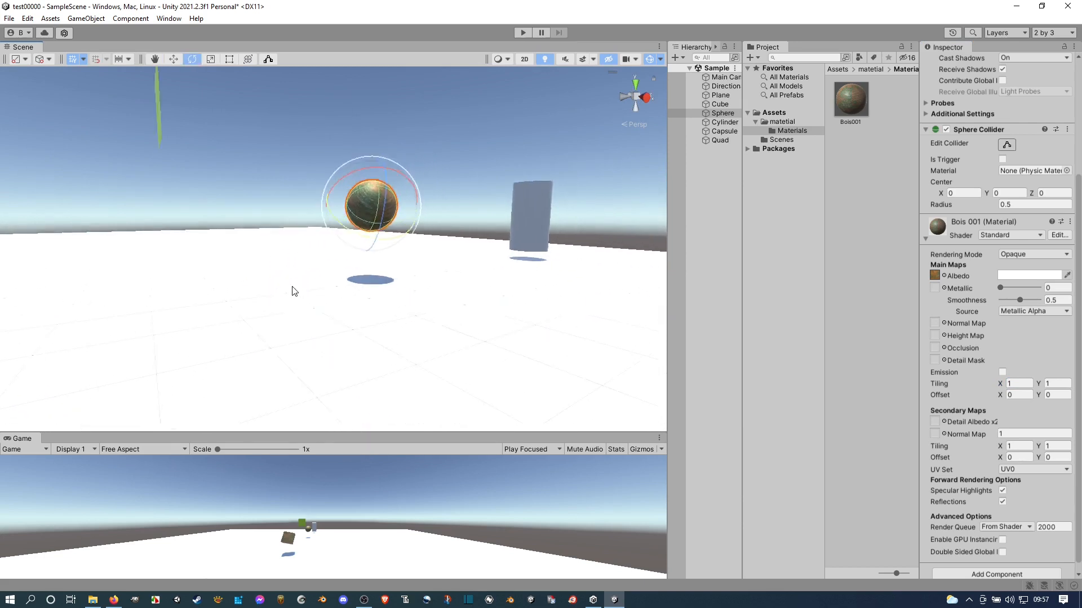
pyautogui.moveTo(377, 335); pyautogui.dragTo(314, 365, button='right')
pyautogui.moveTo(378, 231); pyautogui.dragTo(308, 280, button='middle')
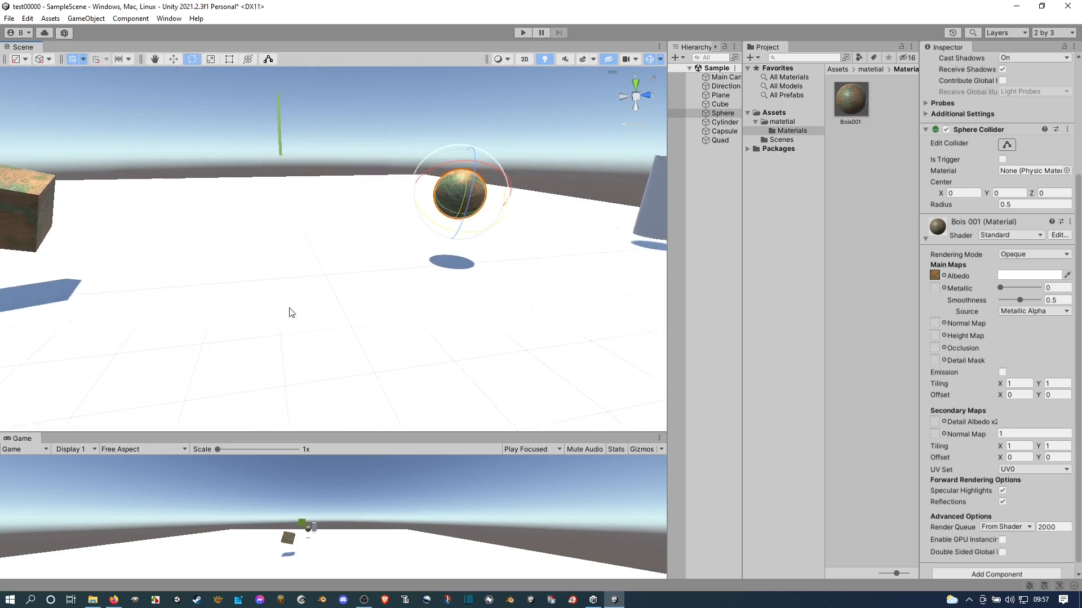
# Select the Plane and view it obliquely from above together with the objects on it
pyautogui.click(273, 321)
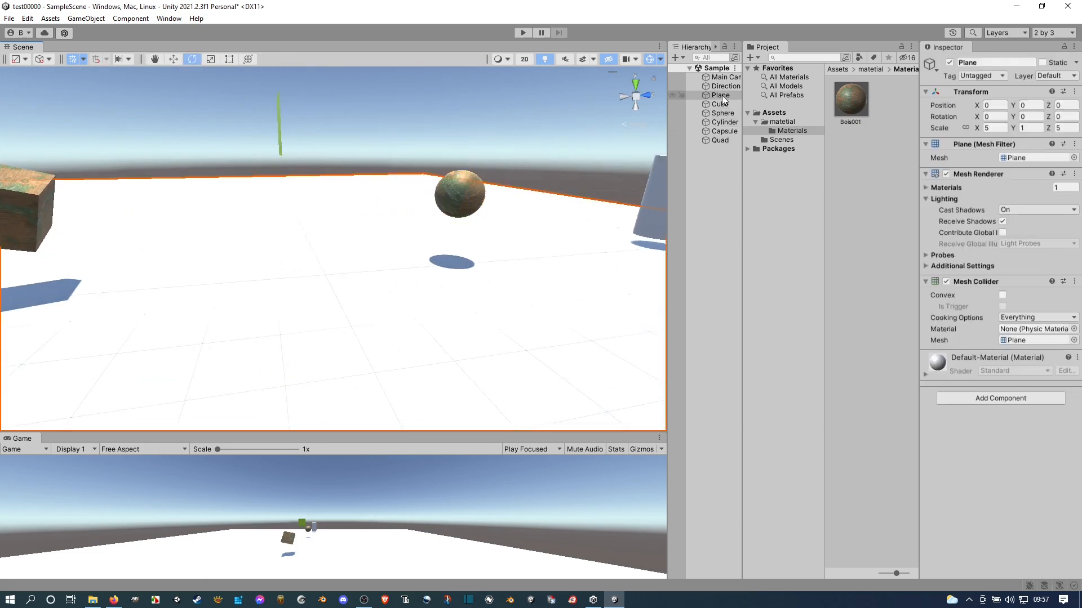
pyautogui.press('f')
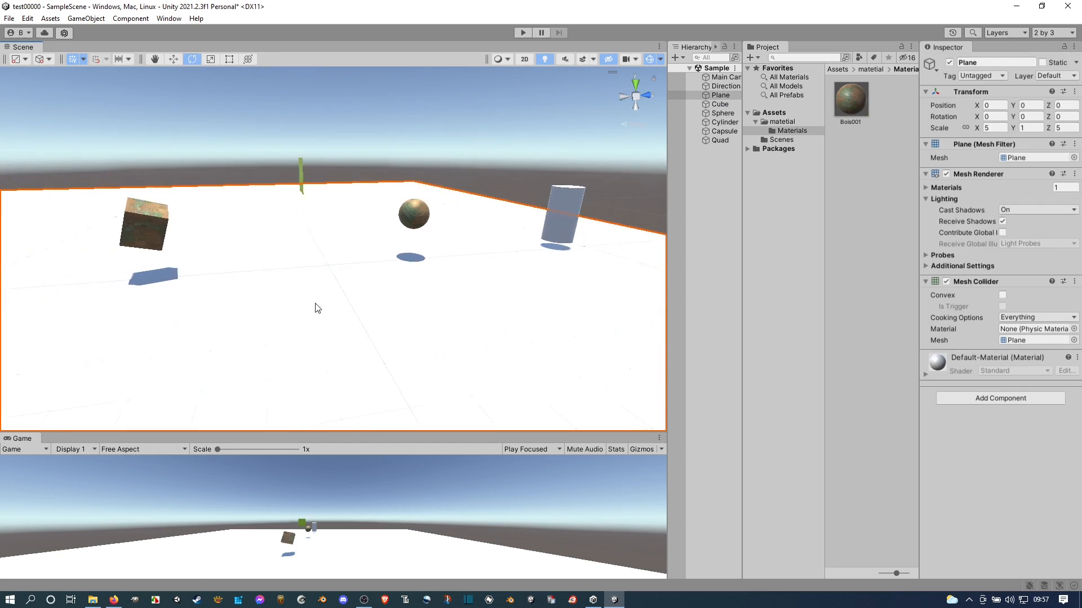
pyautogui.keyDown('alt'); pyautogui.moveTo(314, 302); pyautogui.dragTo(311, 219); pyautogui.keyUp('alt')
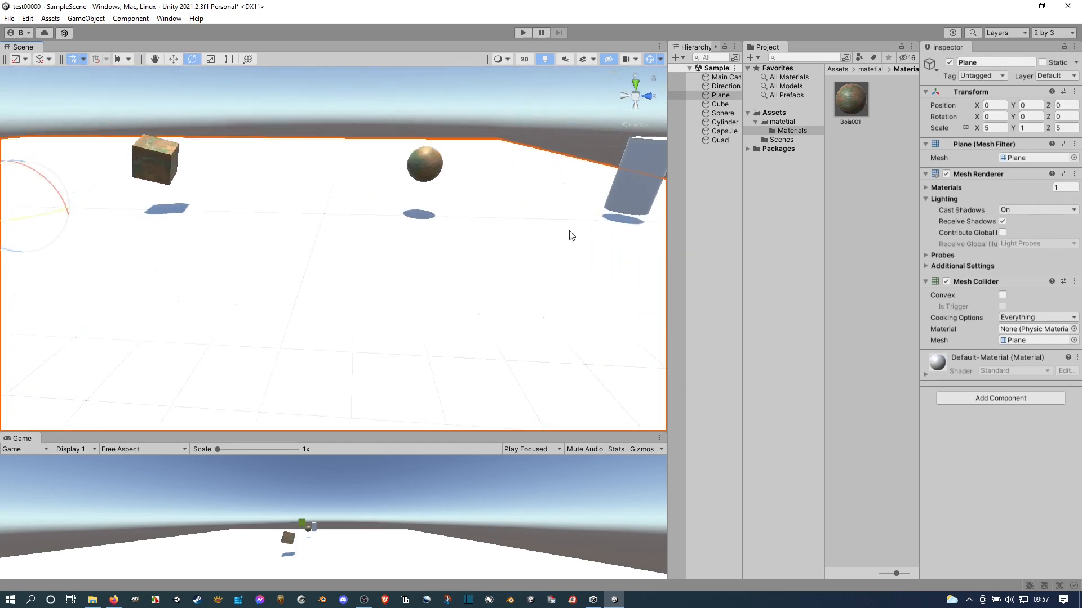
pyautogui.keyDown('alt'); pyautogui.moveTo(401, 205); pyautogui.dragTo(340, 265); pyautogui.keyUp('alt')
pyautogui.moveTo(340, 265); pyautogui.dragTo(428, 264, button='middle')
pyautogui.keyDown('alt'); pyautogui.moveTo(428, 264); pyautogui.dragTo(397, 274); pyautogui.keyUp('alt')
pyautogui.moveTo(396, 274); pyautogui.dragTo(403, 273, button='middle')
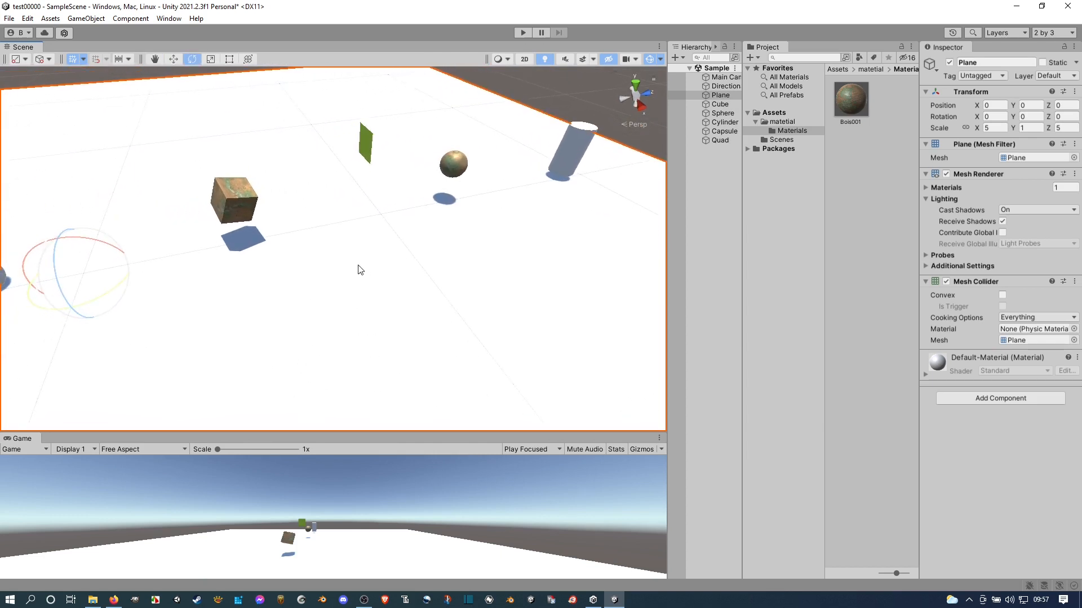
# Try the Scene grid on the X and Z planes and return it to the Y plane
pyautogui.click(84, 59)
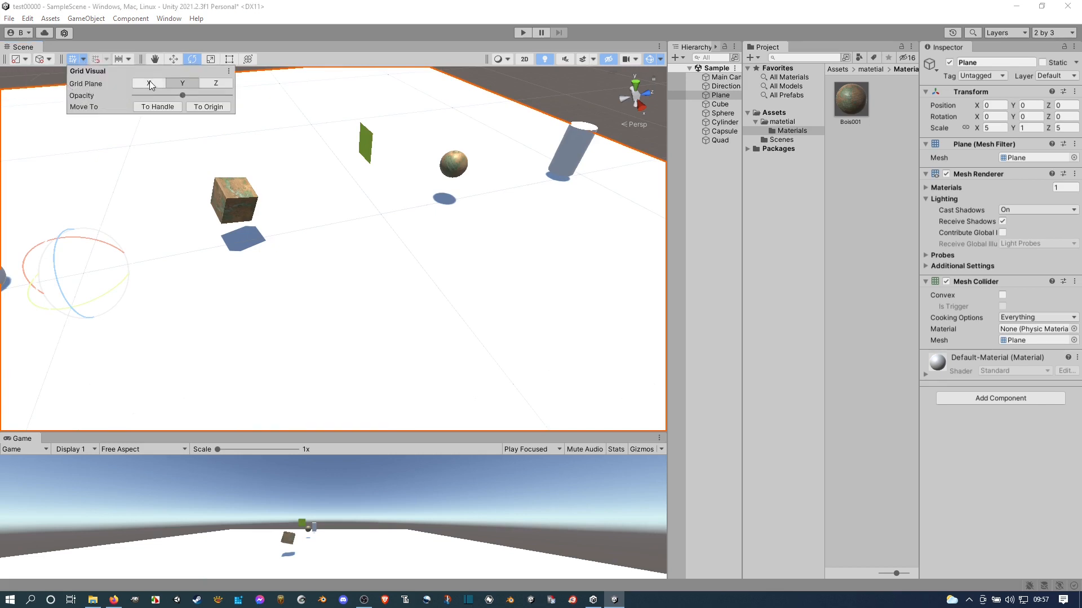
pyautogui.click(184, 83)
pyautogui.scroll(-6, 414, 195)
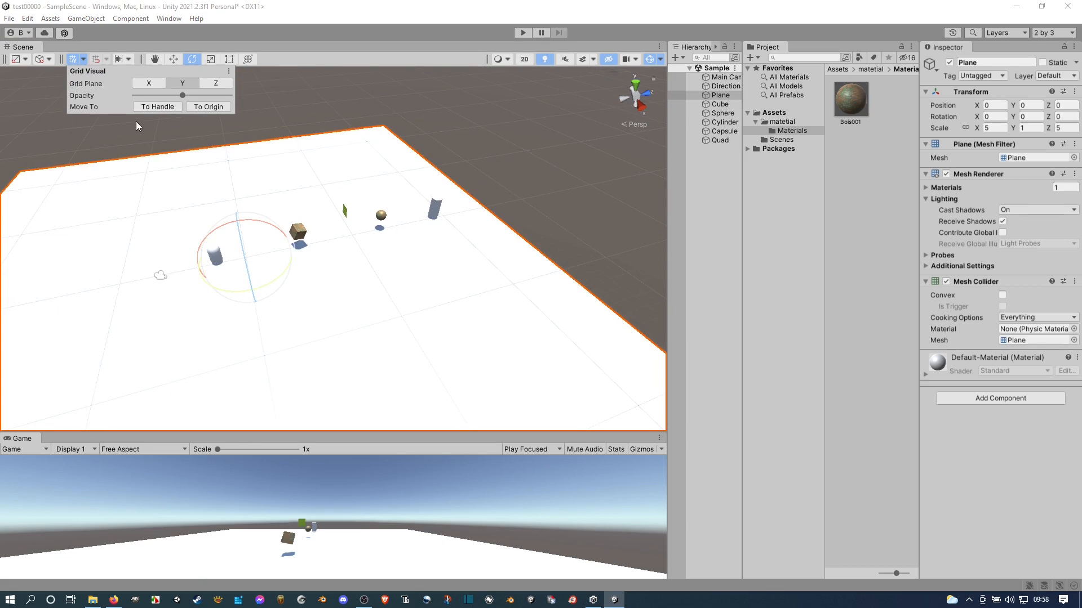
pyautogui.click(144, 87)
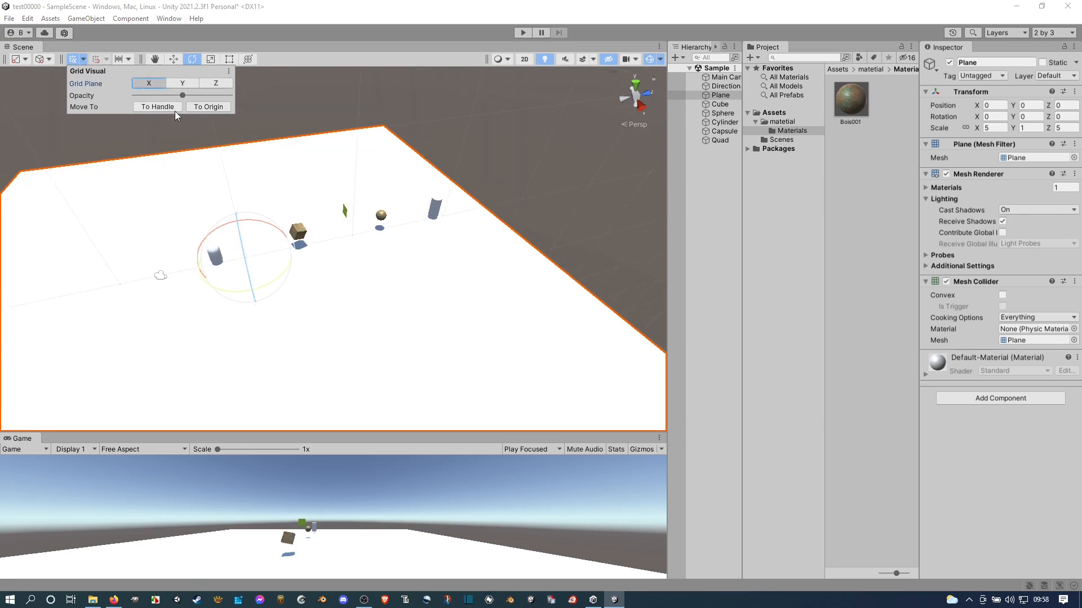
pyautogui.scroll(-4, 264, 265)
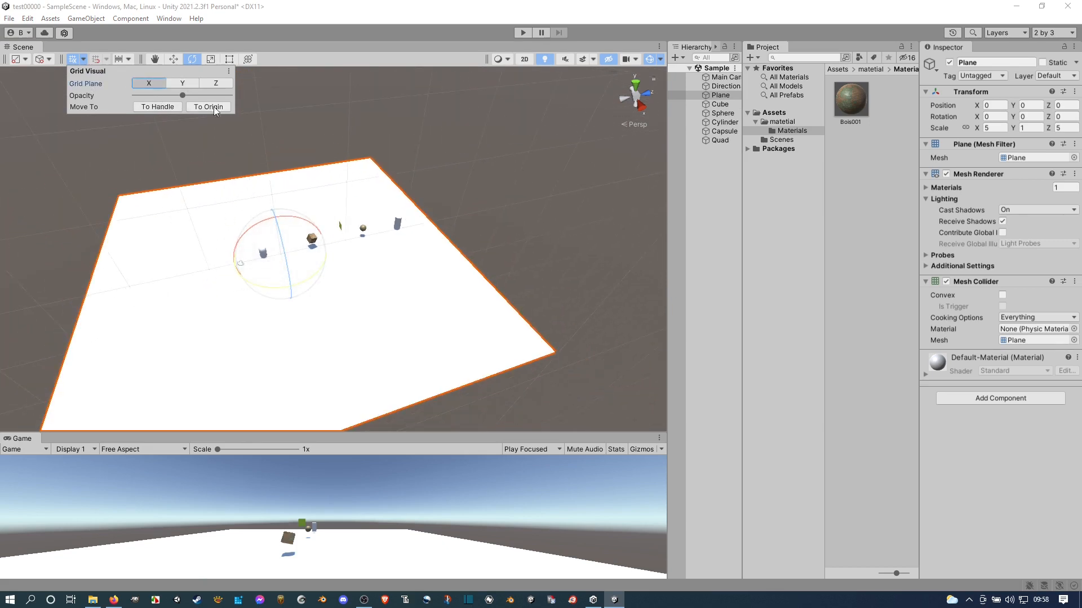
pyautogui.click(216, 84)
pyautogui.click(182, 85)
# Move the Plane freehand along all three axes to about X -3.64, Y 0.29 and Z -0.37
pyautogui.scroll(-4, 309, 191)
pyautogui.moveTo(313, 200); pyautogui.dragTo(256, 175, button='middle')
pyautogui.moveTo(238, 223)
pyautogui.keyDown('alt'); pyautogui.mouseDown()
pyautogui.moveTo(442, 227)
pyautogui.moveTo(379, 261)
pyautogui.moveTo(230, 218)
pyautogui.mouseUp(); pyautogui.keyUp('alt')
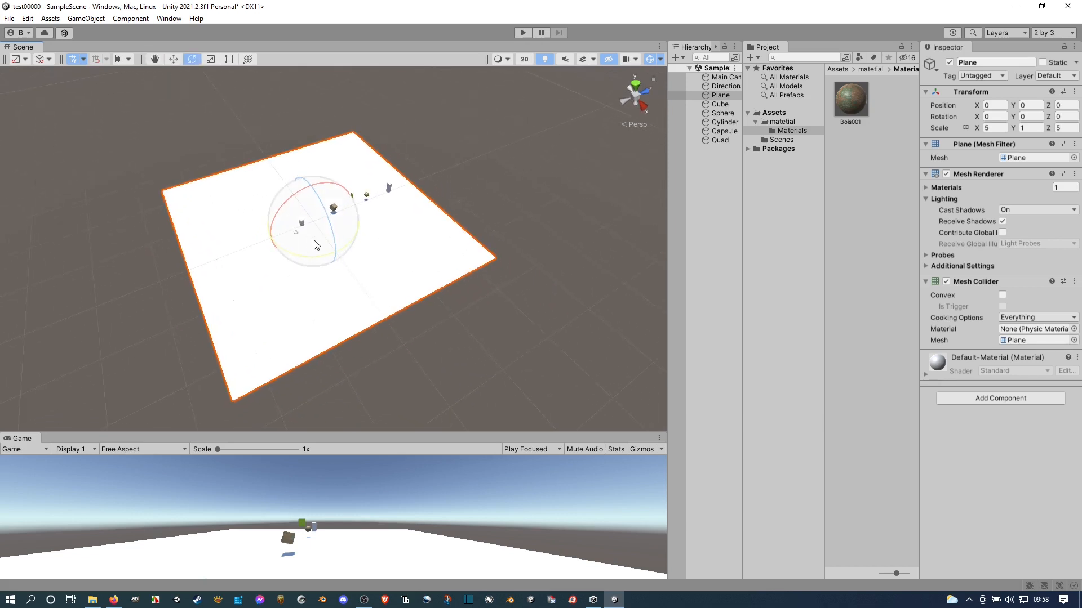
pyautogui.click(172, 59)
pyautogui.keyDown('alt'); pyautogui.moveTo(350, 249); pyautogui.dragTo(208, 245); pyautogui.keyUp('alt')
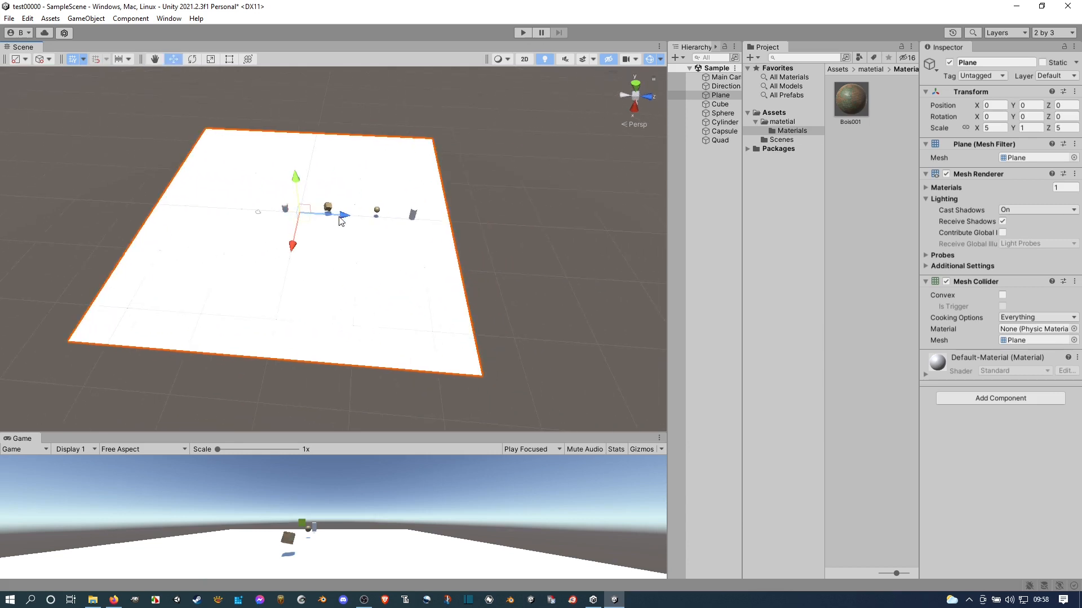
pyautogui.moveTo(345, 218); pyautogui.dragTo(354, 257)
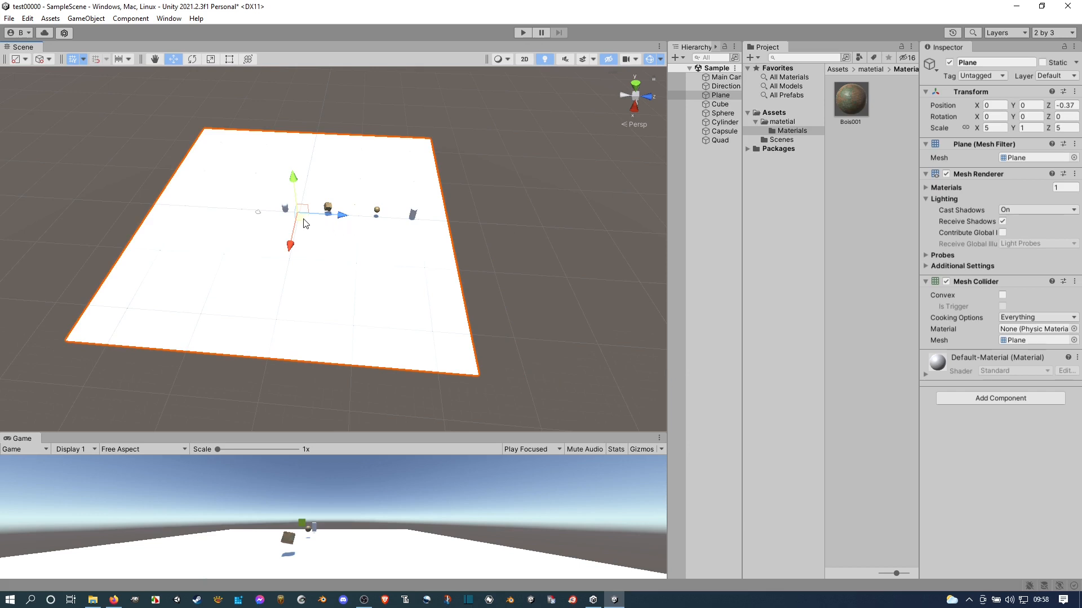
pyautogui.moveTo(292, 180)
pyautogui.mouseDown()
pyautogui.moveTo(271, 121)
pyautogui.moveTo(278, 181)
pyautogui.mouseUp()
pyautogui.moveTo(290, 244); pyautogui.dragTo(268, 248)
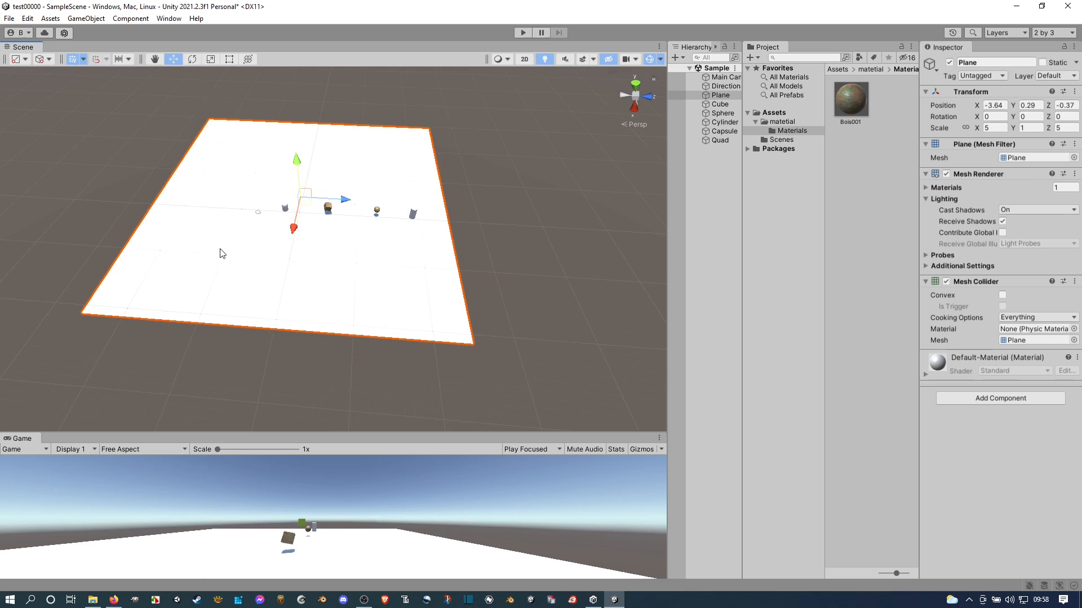
# Inspect the shifted Plane from several angles and move it freehand along Z to about 3.25
pyautogui.moveTo(220, 249); pyautogui.dragTo(312, 249, button='right')
pyautogui.moveTo(217, 239); pyautogui.dragTo(337, 227, button='middle')
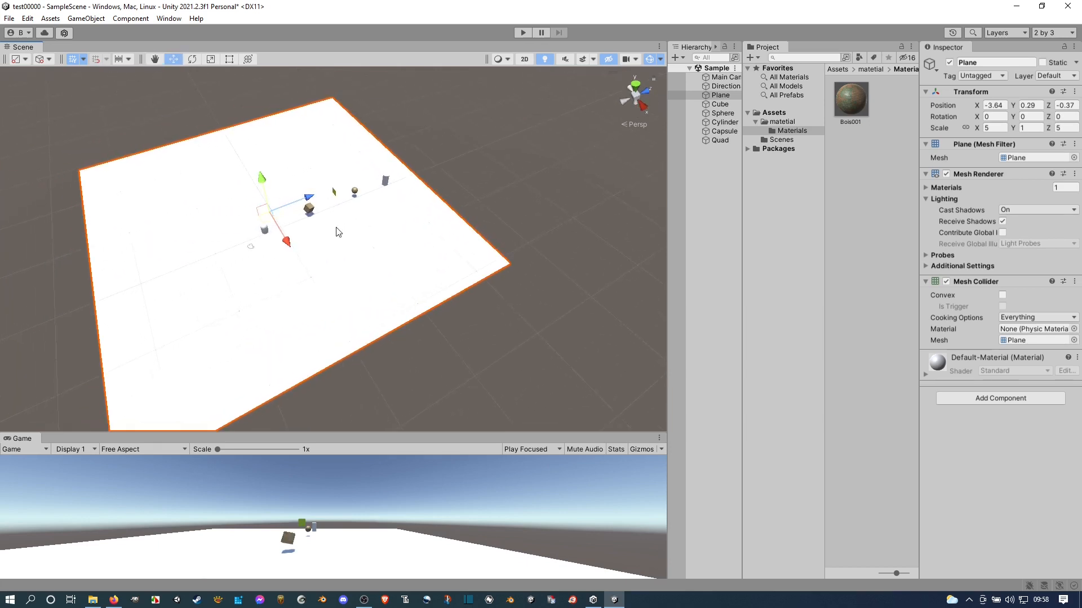
pyautogui.moveTo(337, 229); pyautogui.dragTo(249, 265, button='right')
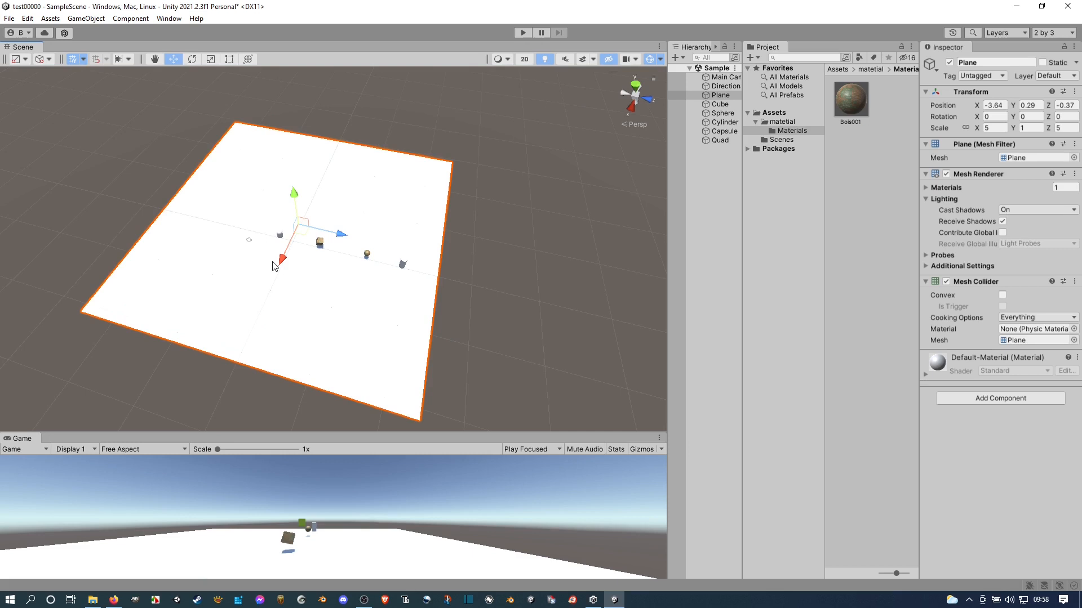
pyautogui.moveTo(217, 284); pyautogui.dragTo(234, 284, button='right')
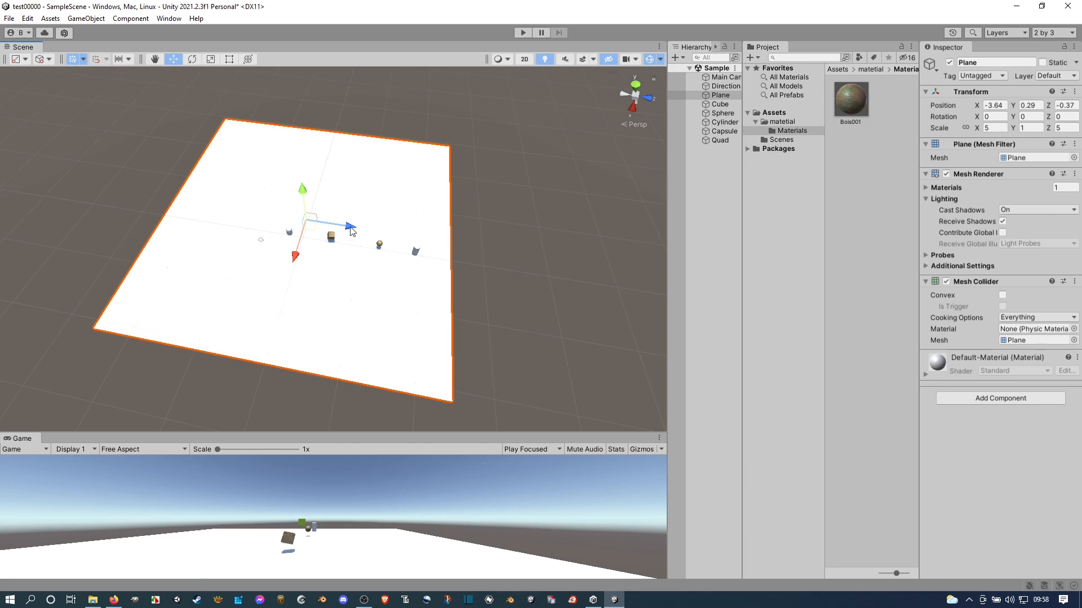
pyautogui.moveTo(350, 231)
pyautogui.mouseDown()
pyautogui.moveTo(448, 242)
pyautogui.moveTo(371, 237)
pyautogui.mouseUp()
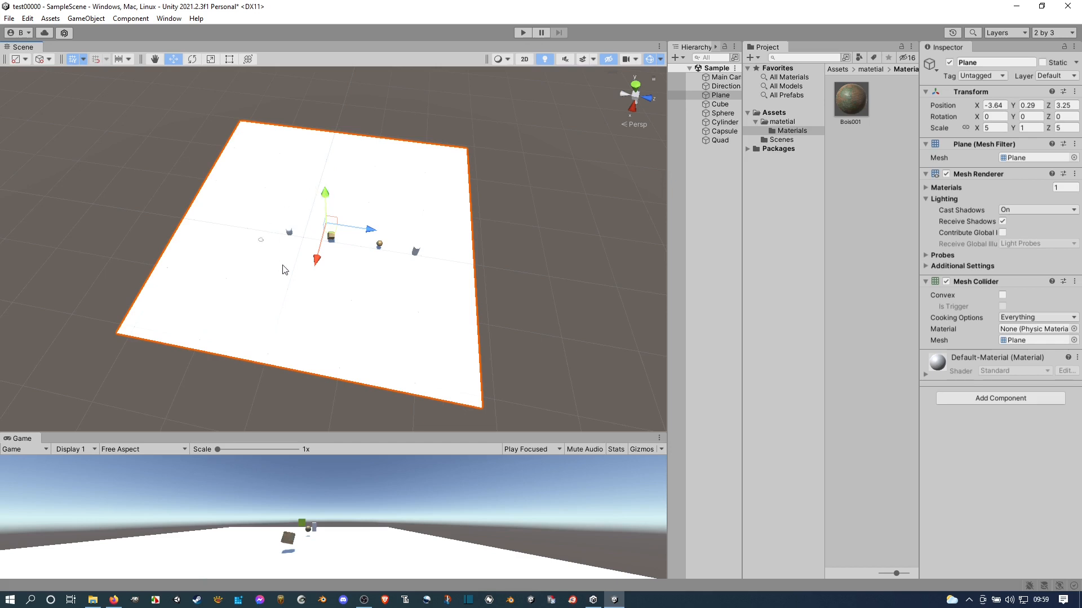
# Frame the Cylinder in the Scene view and rotate it freehand around Y to about -31.4 degrees
pyautogui.click(416, 254)
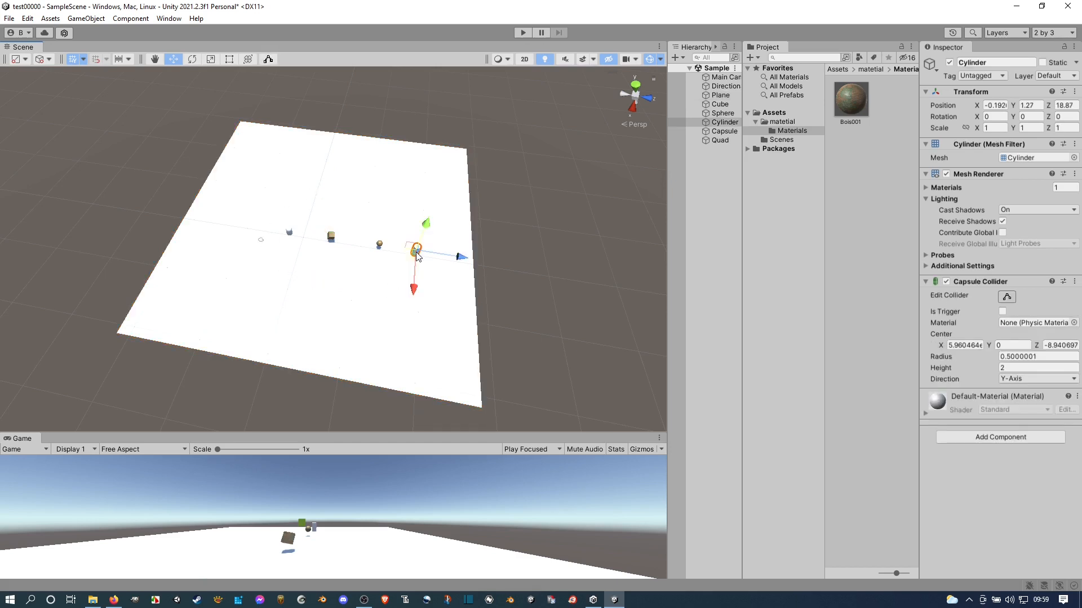
pyautogui.press('f')
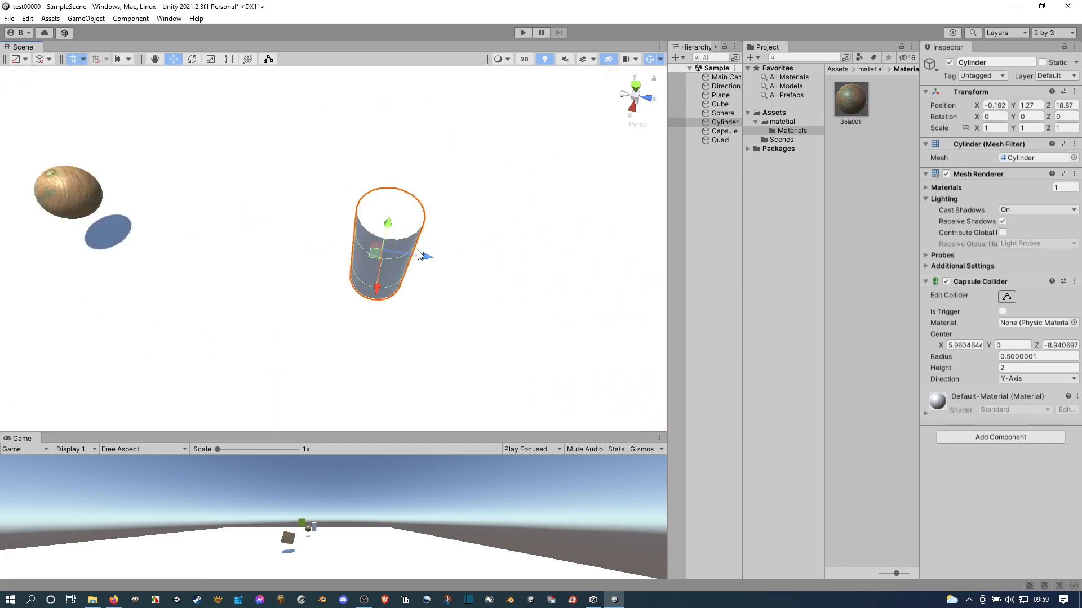
pyautogui.click(193, 59)
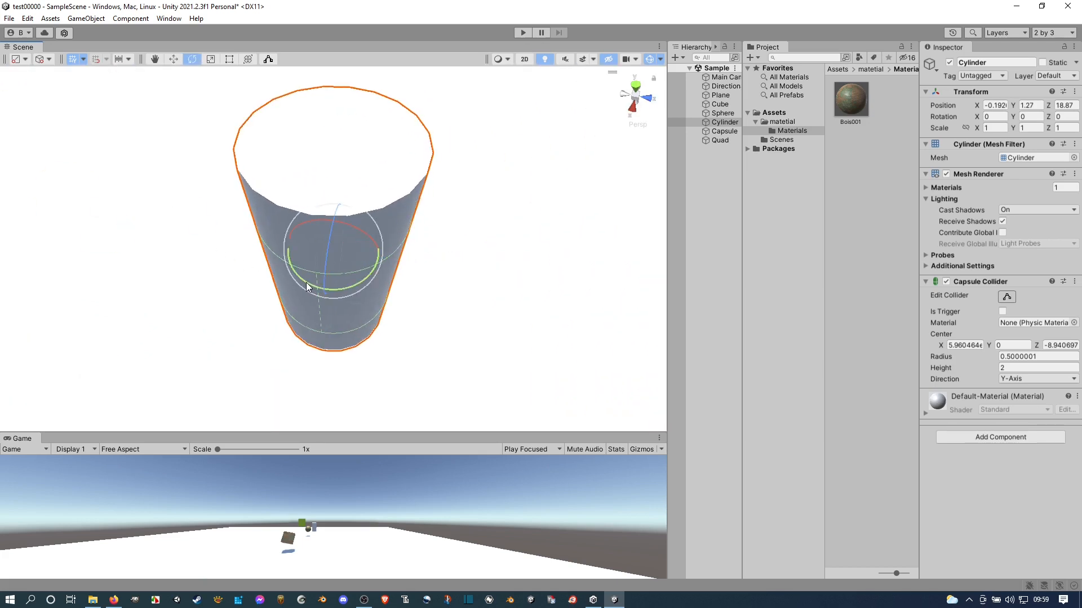
pyautogui.moveTo(317, 289); pyautogui.dragTo(322, 228)
pyautogui.scroll(-2, 323, 228)
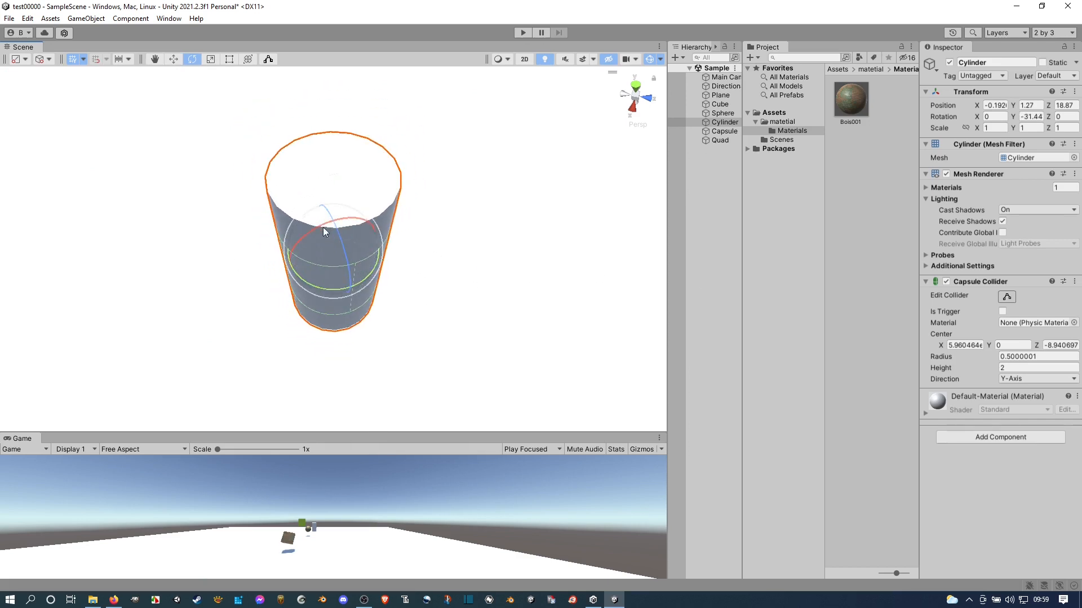
# Enlarge the Cylinder's Capsule Collider freehand to a radius of about 0.64 and height of about 2.22, and return to the Rotate tool
pyautogui.moveTo(199, 281); pyautogui.dragTo(246, 280, button='middle')
pyautogui.scroll(-7, 199, 258)
pyautogui.scroll(1, 219, 260)
pyautogui.scroll(1, 220, 265)
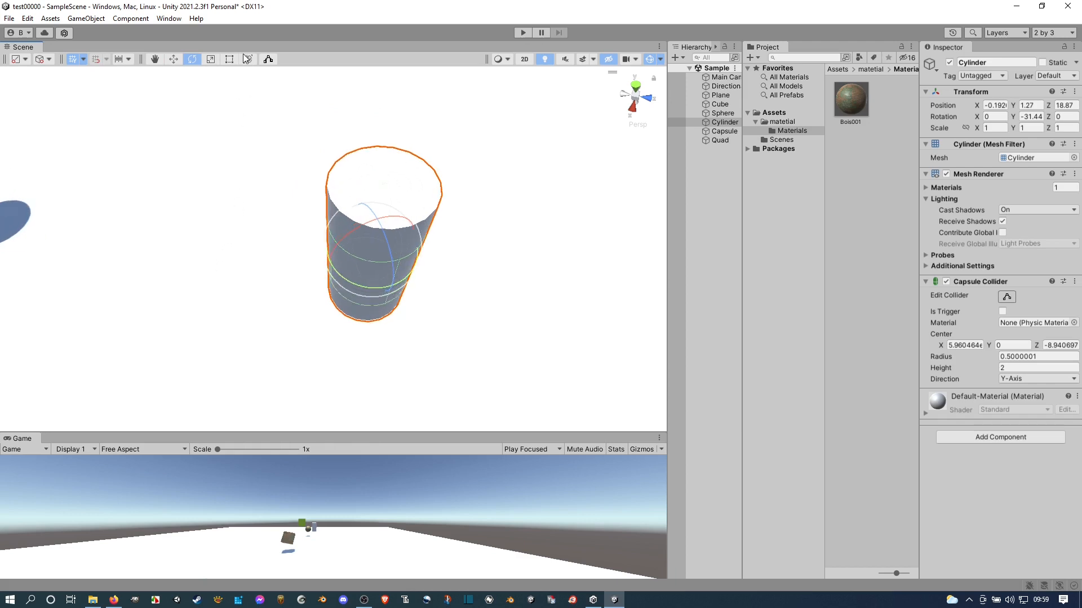
pyautogui.click(267, 60)
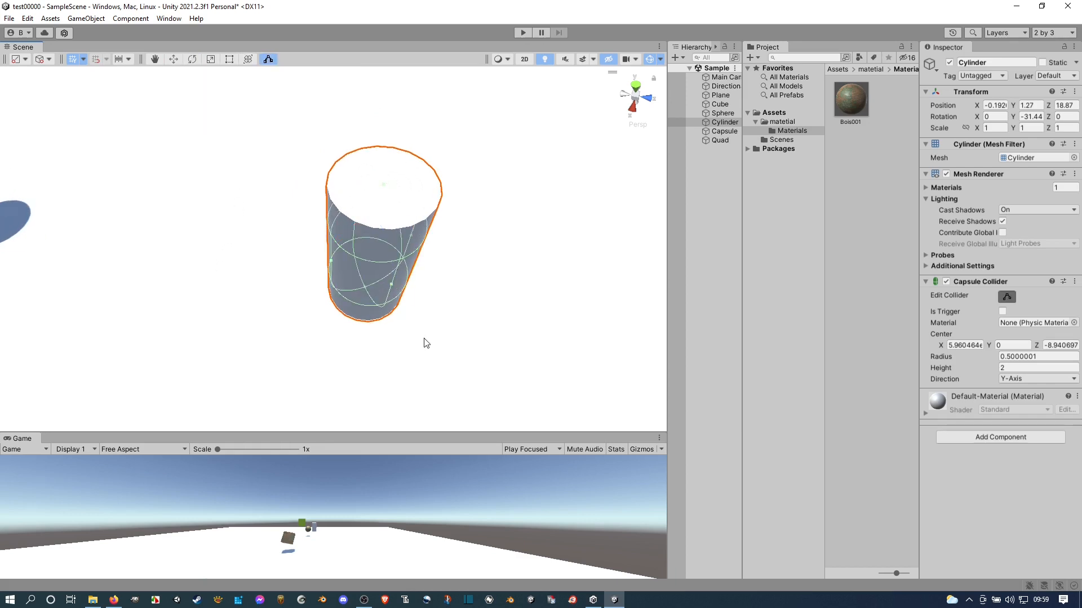
pyautogui.moveTo(337, 373); pyautogui.dragTo(369, 327, button='right')
pyautogui.moveTo(370, 326); pyautogui.dragTo(357, 236, button='middle')
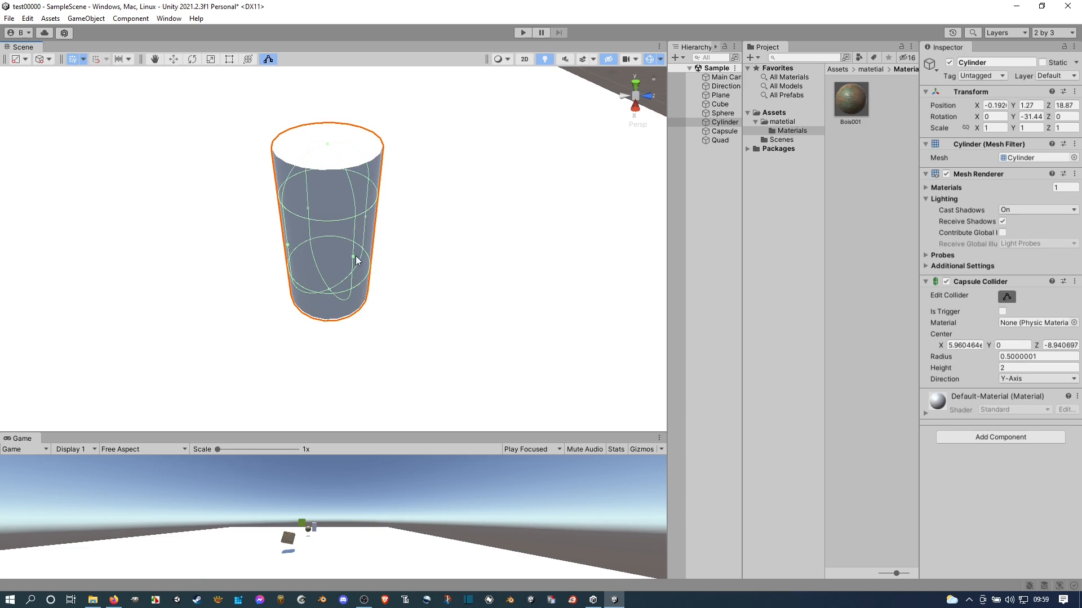
pyautogui.moveTo(354, 260); pyautogui.dragTo(384, 261)
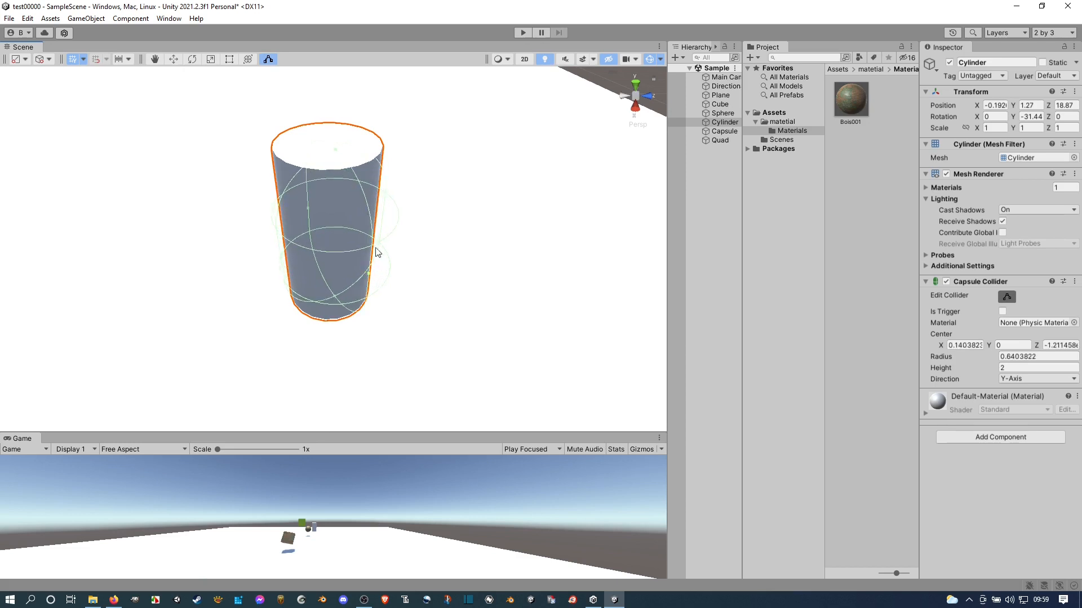
pyautogui.moveTo(336, 152); pyautogui.dragTo(334, 126)
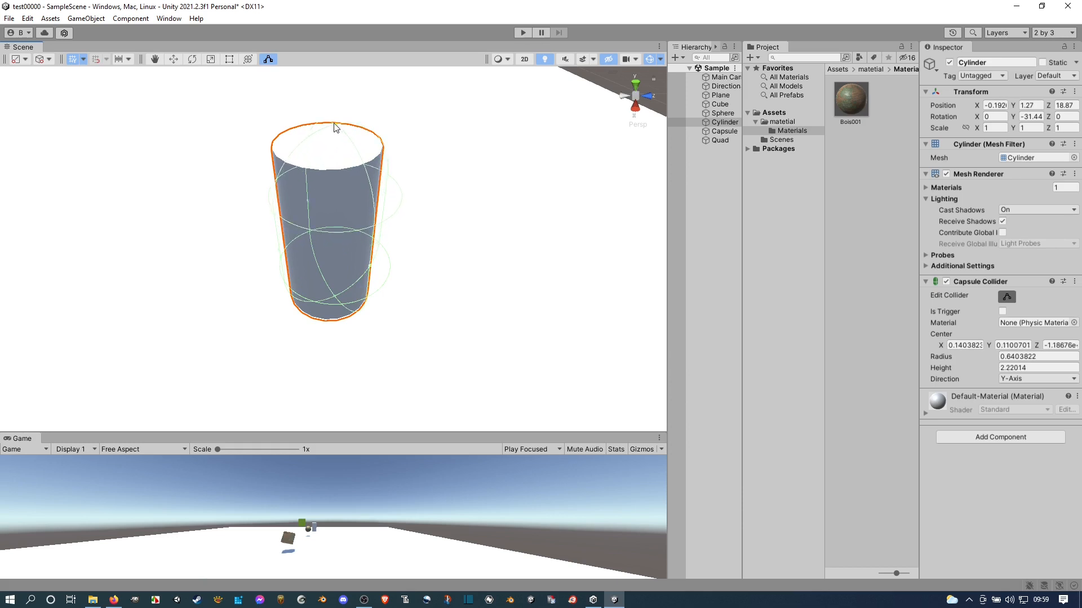
pyautogui.keyDown('alt'); pyautogui.moveTo(324, 292); pyautogui.dragTo(411, 287); pyautogui.keyUp('alt')
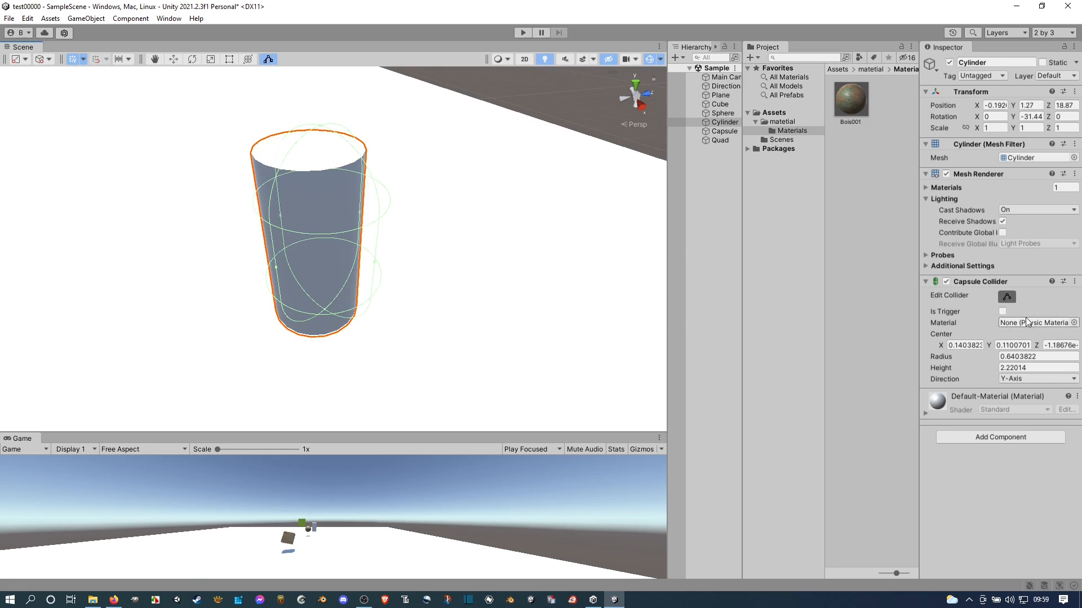
pyautogui.press('e')
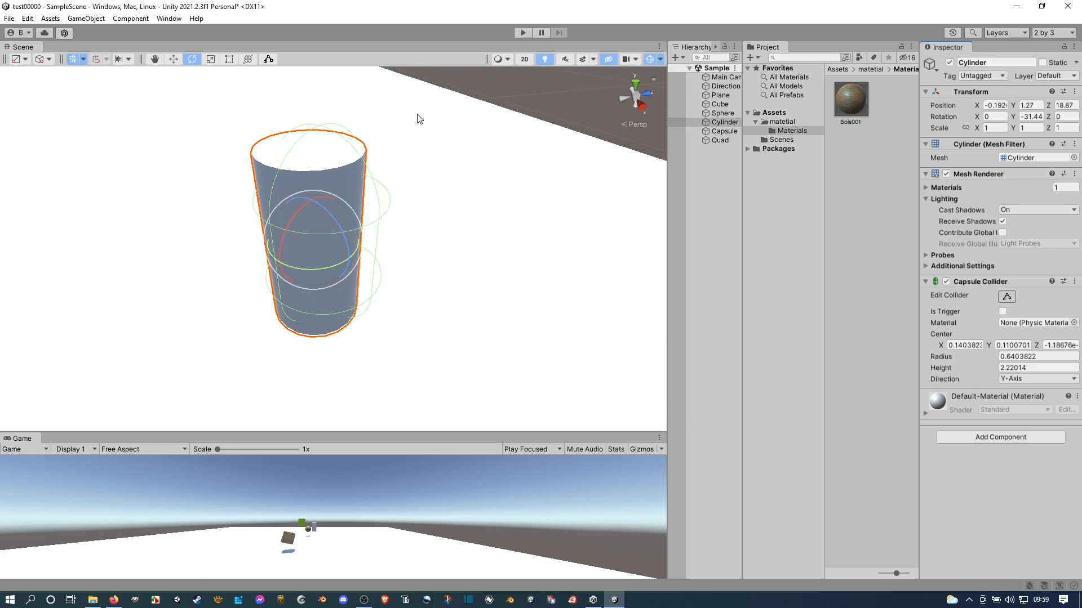
# Enlarge the Cylinder's Capsule Collider freehand to a radius of about 0.66 and height of about 2.25, and leave collider editing
pyautogui.click(267, 59)
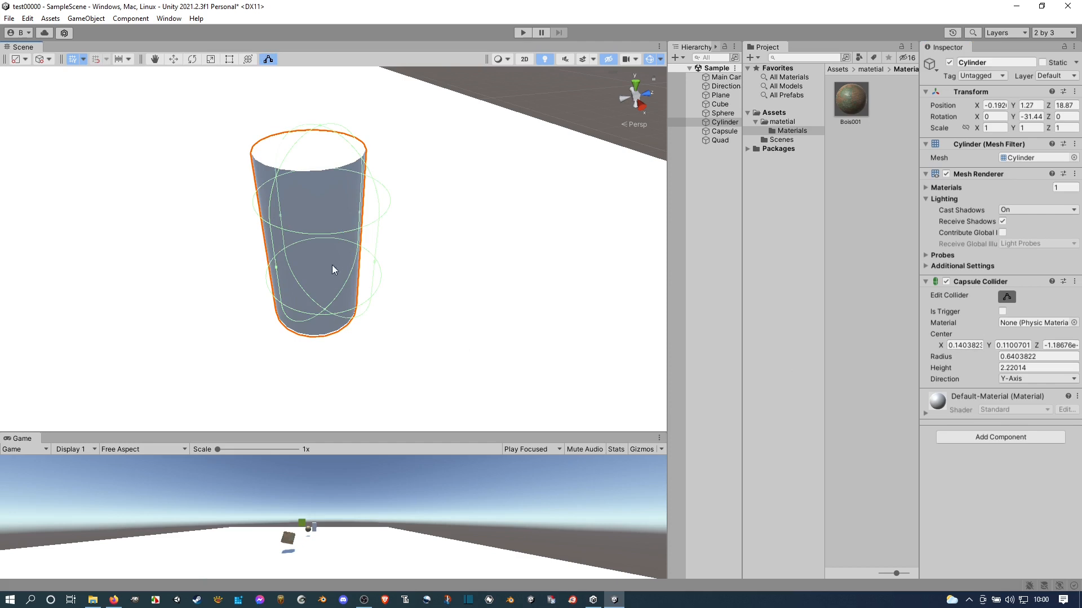
pyautogui.moveTo(277, 273)
pyautogui.mouseDown()
pyautogui.moveTo(207, 273)
pyautogui.moveTo(265, 256)
pyautogui.mouseUp()
pyautogui.moveTo(320, 131)
pyautogui.mouseDown()
pyautogui.moveTo(323, 109)
pyautogui.moveTo(319, 120)
pyautogui.mouseUp()
pyautogui.click(1004, 299)
pyautogui.click(1007, 297)
pyautogui.click(1007, 298)
pyautogui.click(1007, 297)
pyautogui.click(270, 67)
pyautogui.click(271, 65)
pyautogui.click(271, 64)
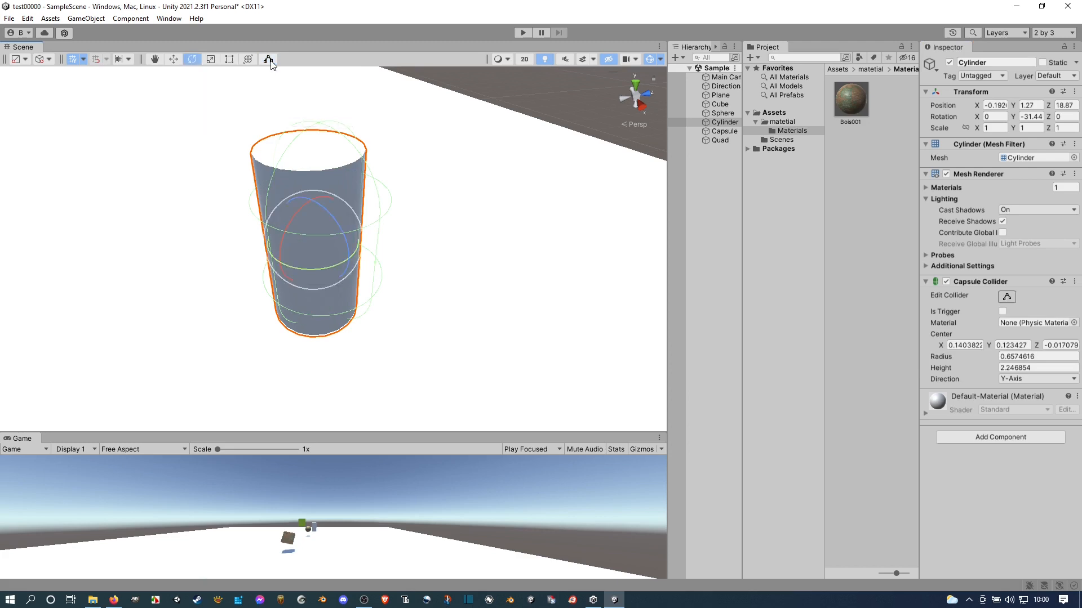
# With the combined Transform tool, scale the Cylinder freehand to about 1.14 in X and rotate it to about 50.2 degrees around Z
pyautogui.moveTo(272, 265); pyautogui.dragTo(346, 318, button='middle')
pyautogui.scroll(-4, 235, 280)
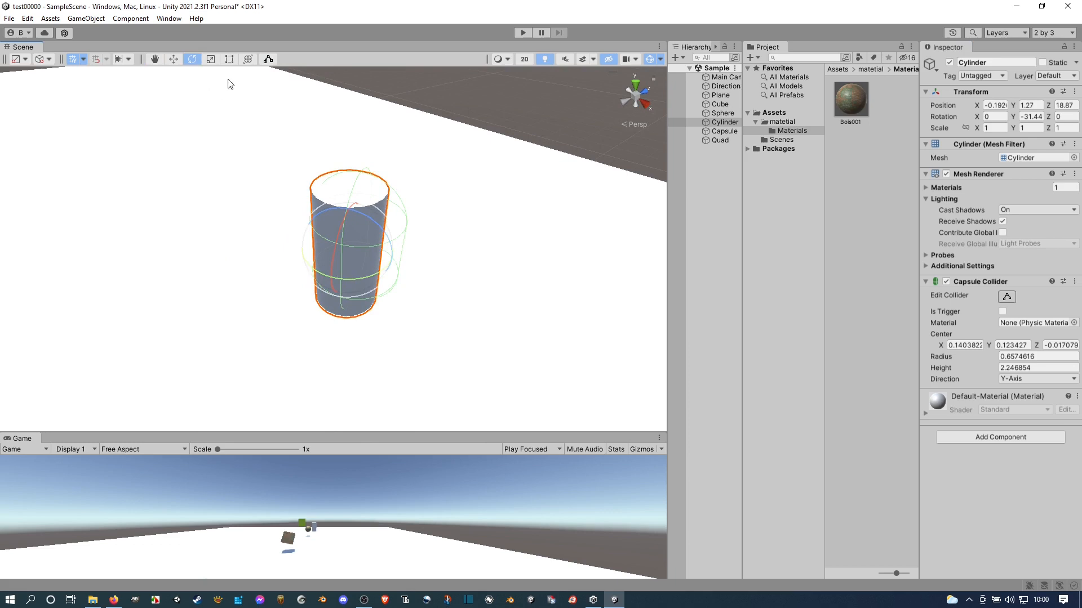
pyautogui.click(248, 60)
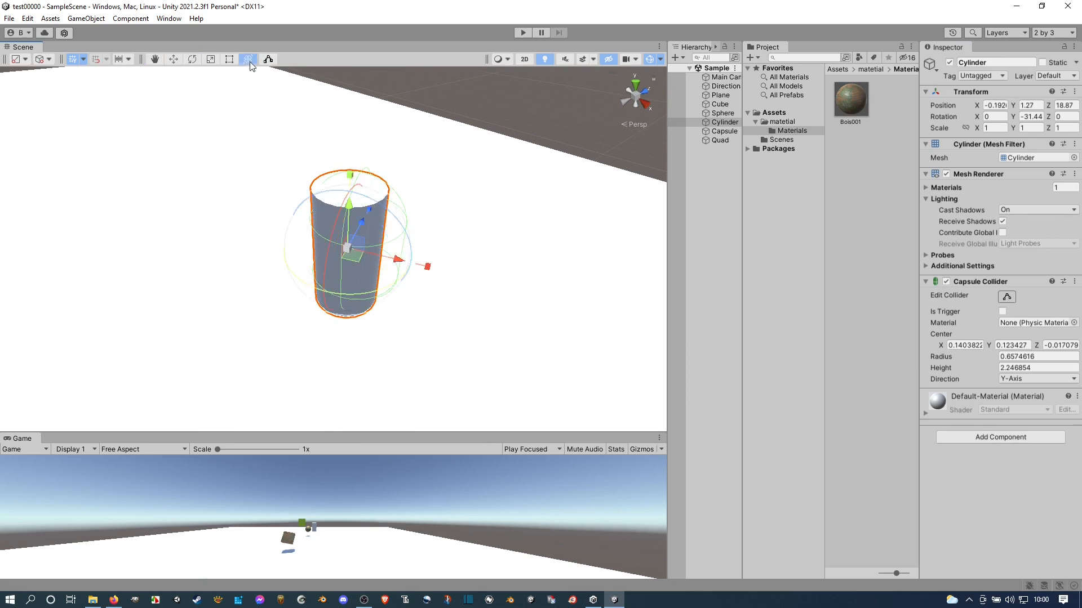
pyautogui.moveTo(403, 264); pyautogui.dragTo(457, 278)
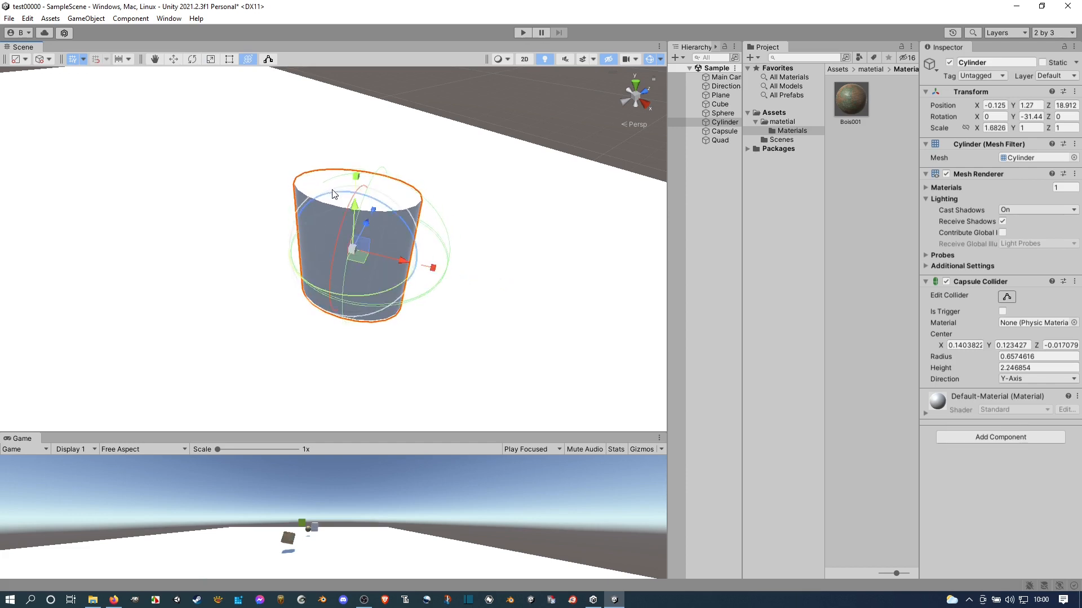
pyautogui.moveTo(299, 194); pyautogui.dragTo(236, 198)
pyautogui.moveTo(413, 207)
pyautogui.mouseDown()
pyautogui.moveTo(401, 225)
pyautogui.moveTo(411, 225)
pyautogui.mouseUp()
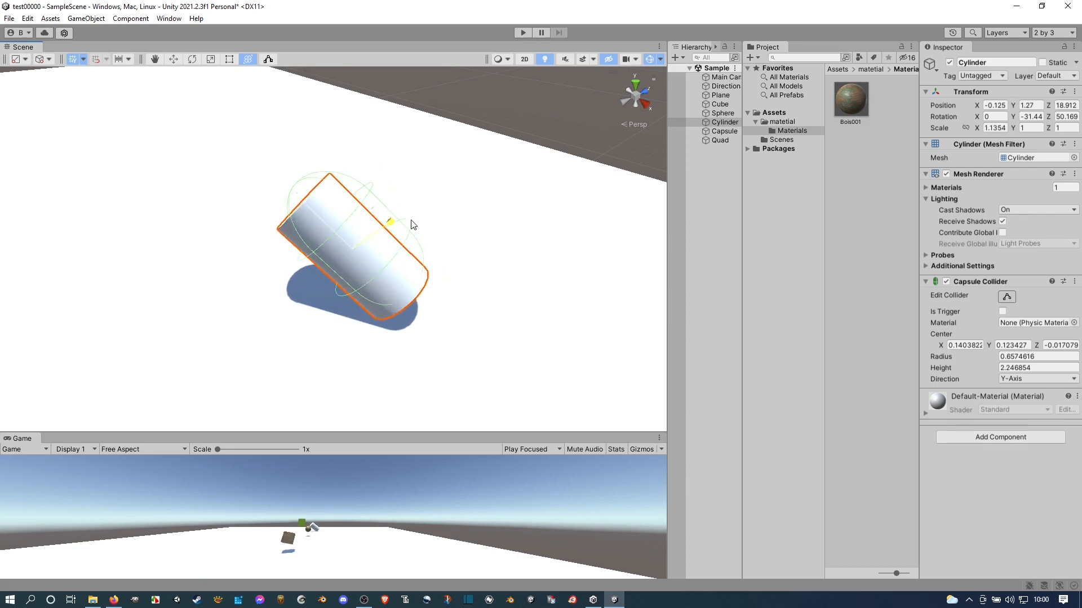
pyautogui.keyDown('alt'); pyautogui.moveTo(319, 211); pyautogui.dragTo(278, 212); pyautogui.keyUp('alt')
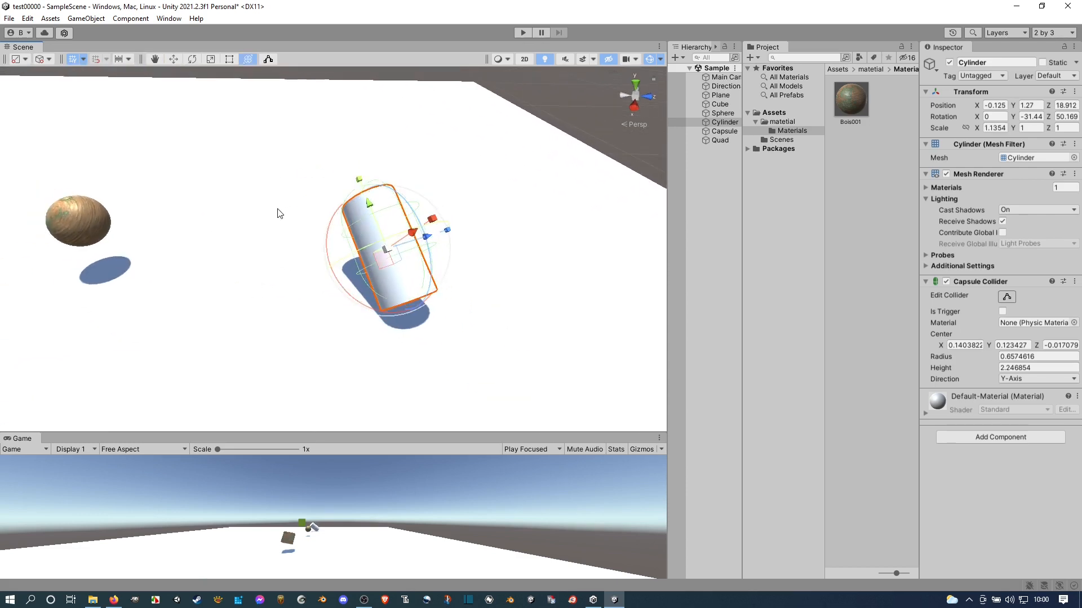
pyautogui.click(192, 60)
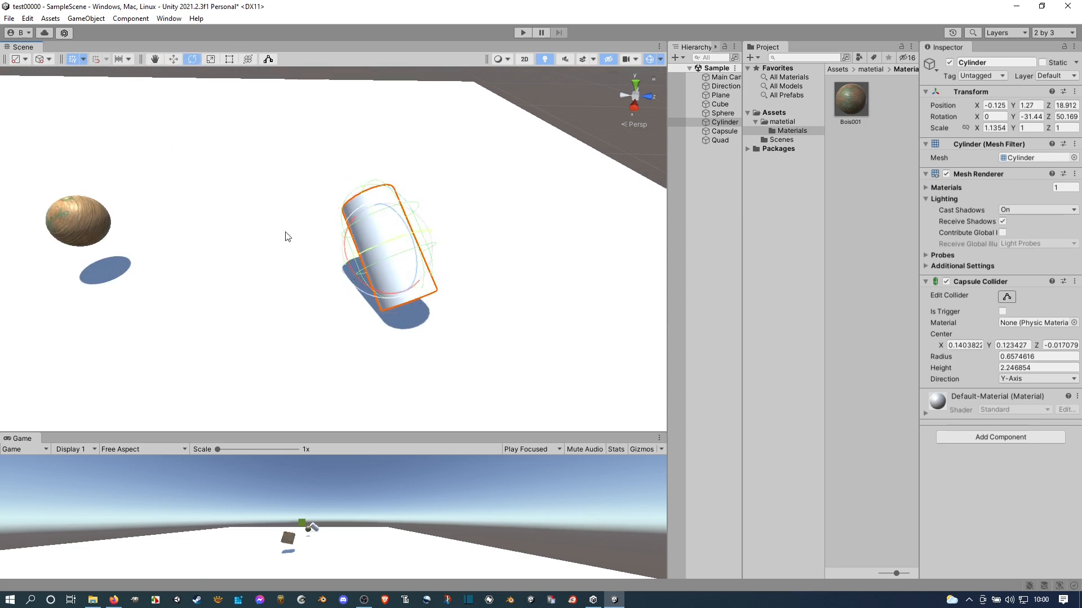
# Frame the Cube in the Scene view and set its rotation to 0 on the X, Y and Z axes
pyautogui.scroll(-5, 270, 181)
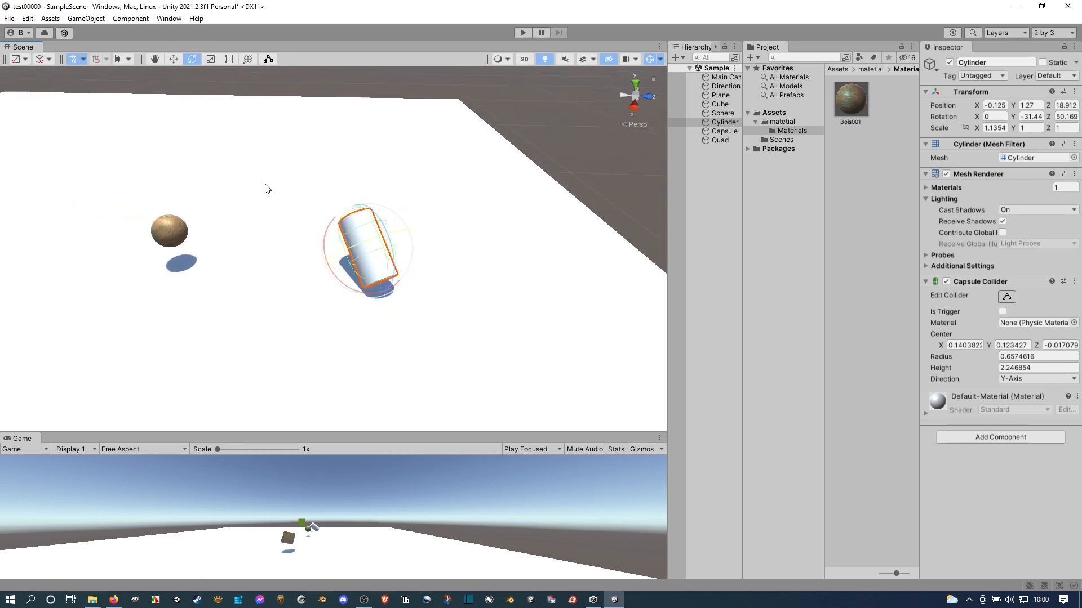
pyautogui.scroll(-1, 265, 183)
pyautogui.moveTo(216, 212); pyautogui.dragTo(347, 242, button='right')
pyautogui.moveTo(256, 242); pyautogui.dragTo(359, 171, button='middle')
pyautogui.scroll(-7, 319, 220)
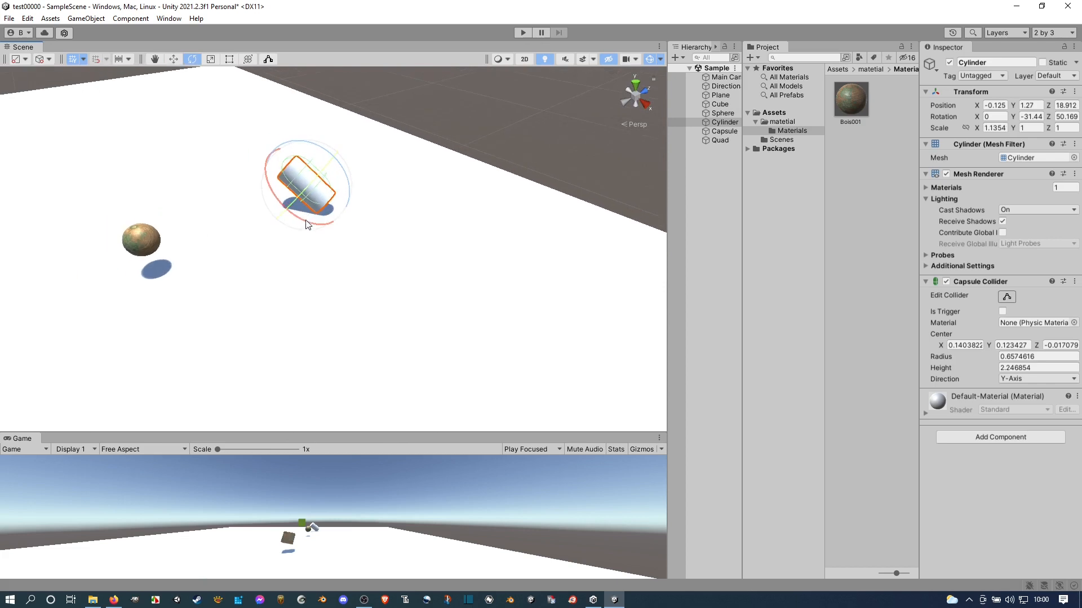
pyautogui.doubleClick(721, 104)
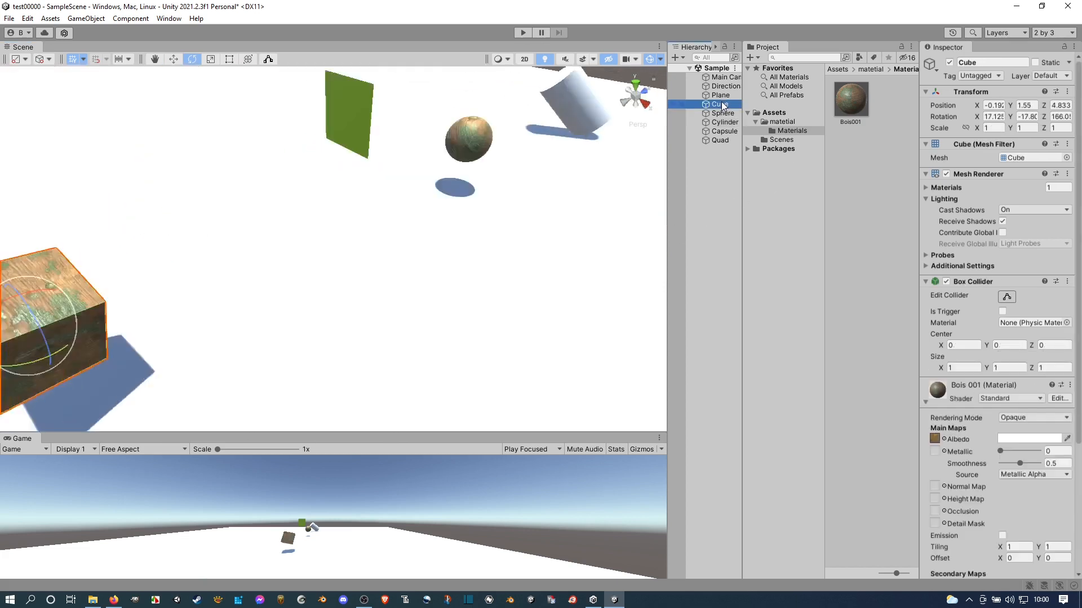
pyautogui.click(993, 117)
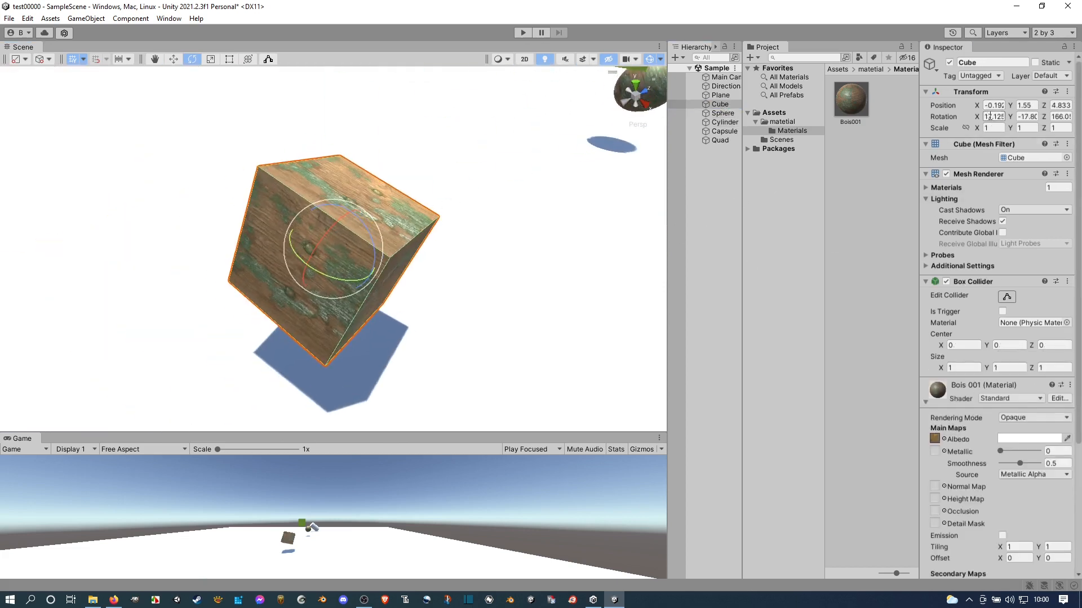
pyautogui.write('0')
pyautogui.press('Tab')
pyautogui.write('0')
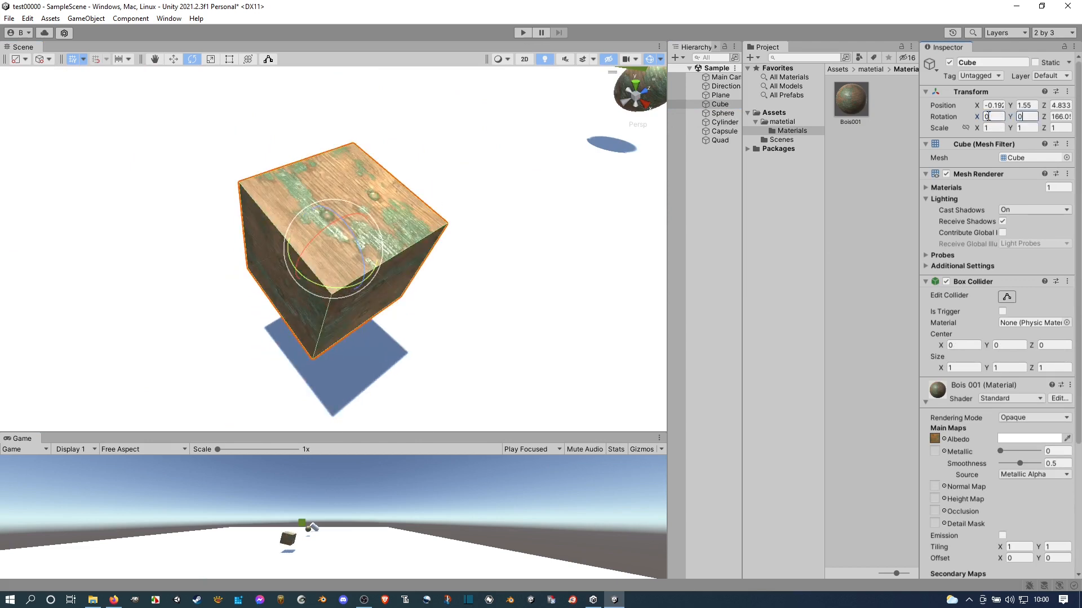
pyautogui.press('Tab')
pyautogui.write('0')
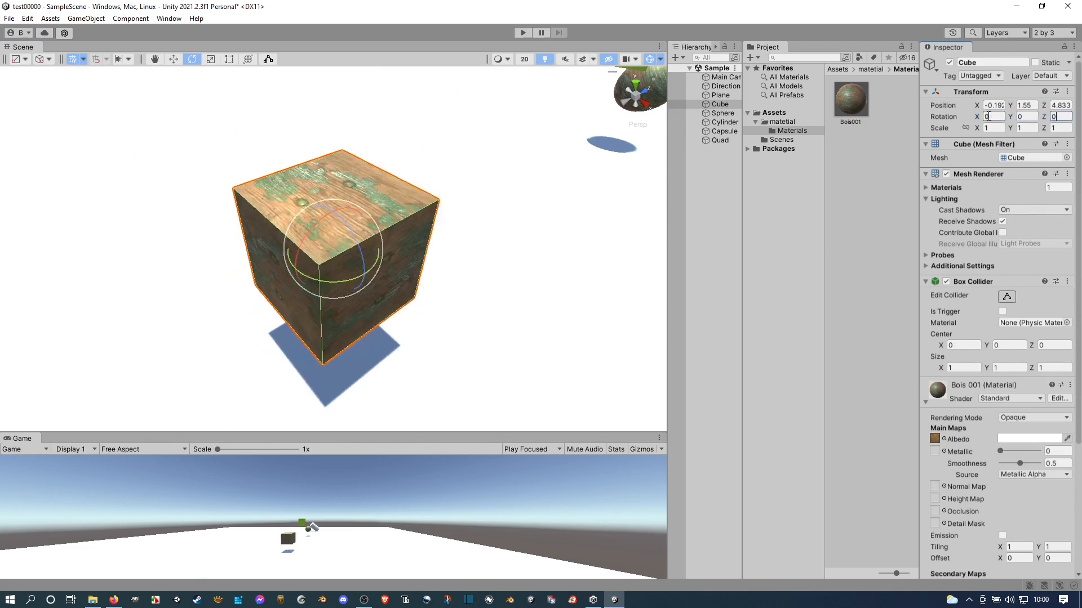
pyautogui.scroll(-2, 377, 271)
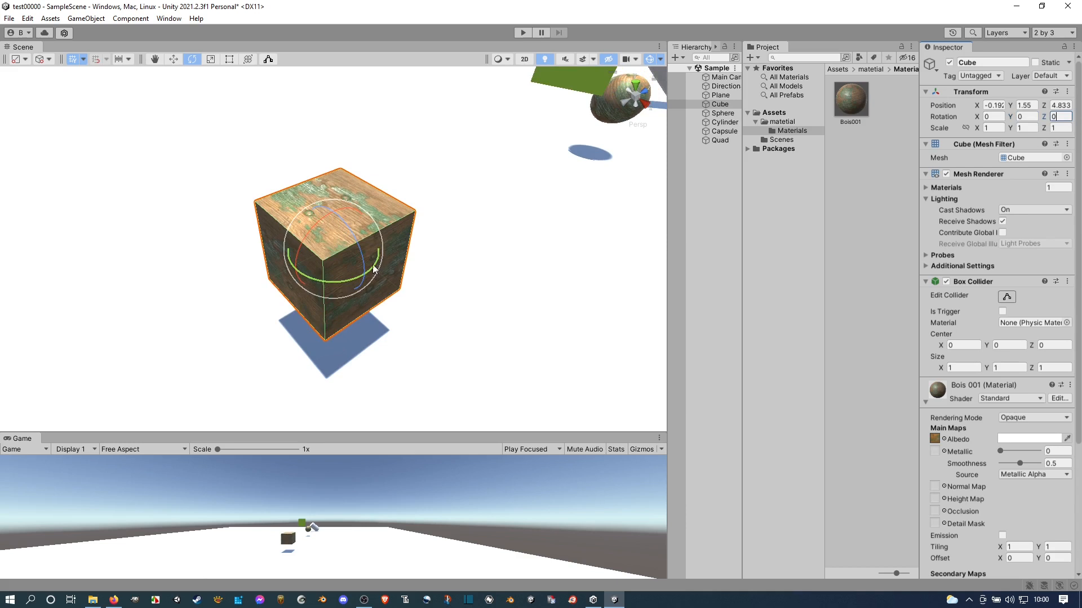
# Duplicate the Cube and move the copy freehand to about Y 2.12 and Z 6.45
pyautogui.click(343, 275)
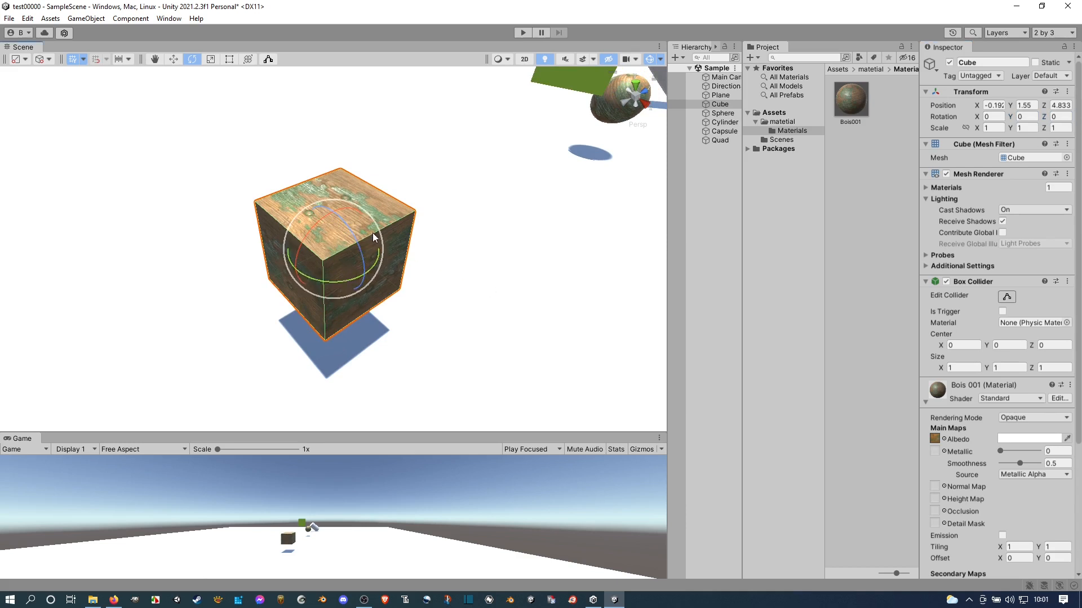
pyautogui.hotkey('ctrl', 'd')
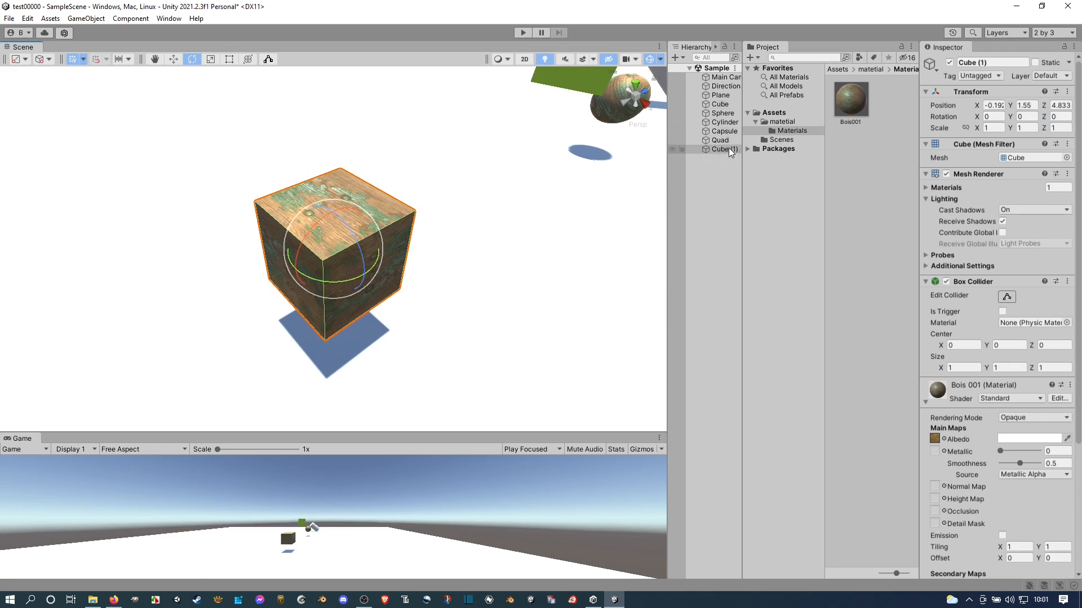
pyautogui.click(173, 59)
pyautogui.moveTo(338, 215); pyautogui.dragTo(478, 157)
pyautogui.keyDown('alt'); pyautogui.moveTo(407, 288); pyautogui.dragTo(350, 276); pyautogui.keyUp('alt')
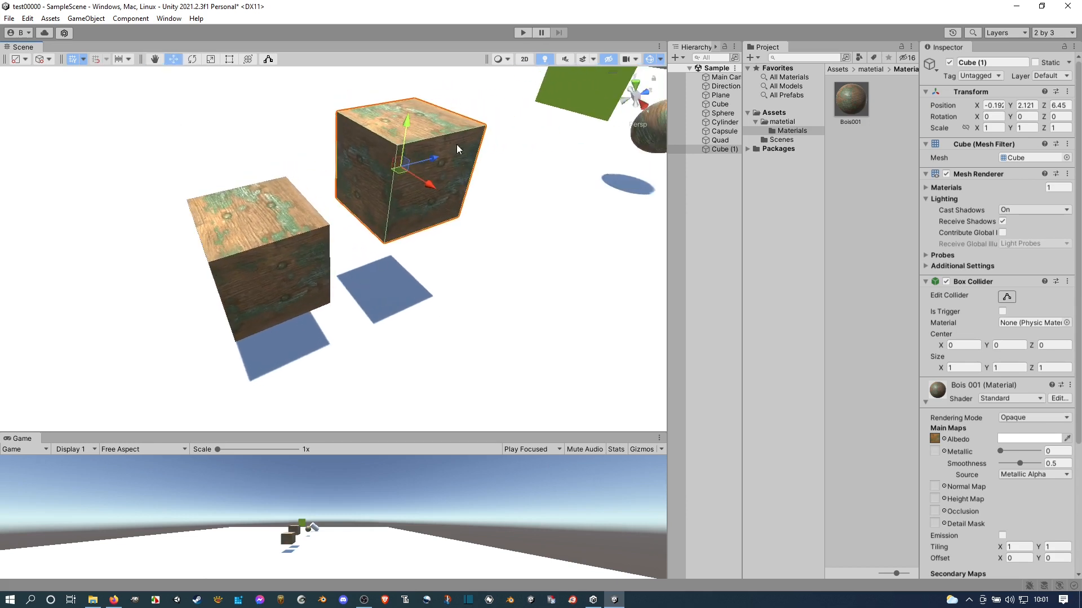
# Raise the copied cube freehand to about Y 2.57, and vertex-snap its lower corner onto the original Cube's upper corner
pyautogui.moveTo(406, 123); pyautogui.dragTo(403, 100)
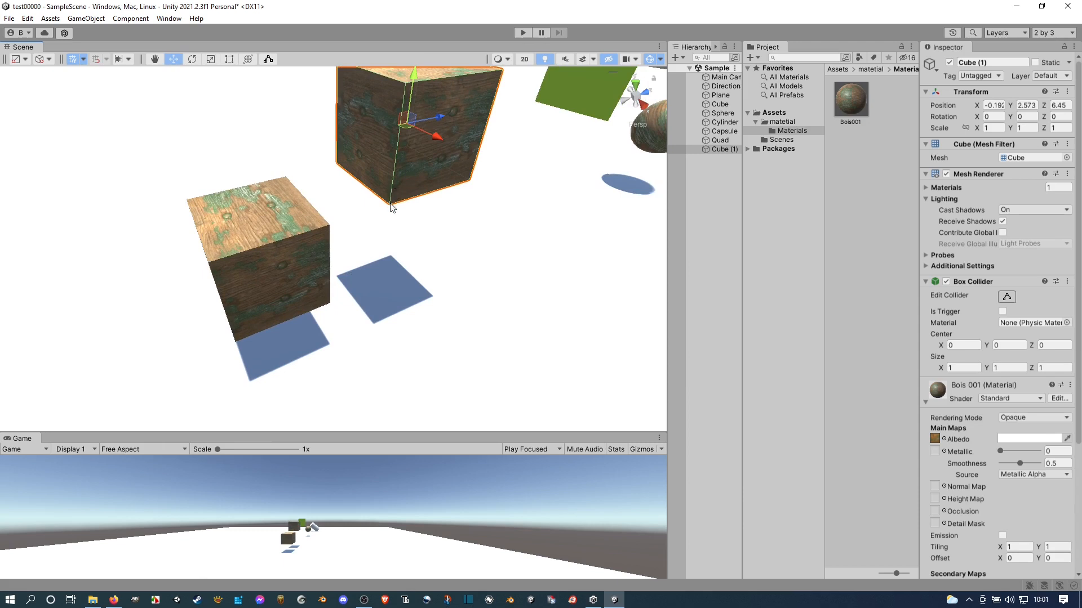
pyautogui.moveTo(392, 207); pyautogui.dragTo(343, 224)
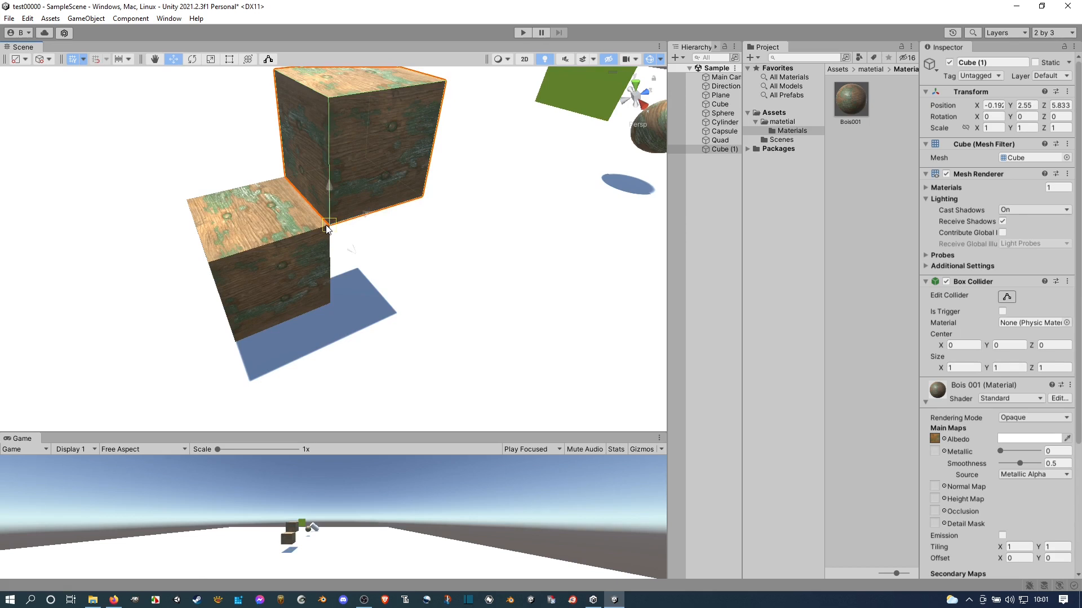
pyautogui.scroll(-2, 281, 225)
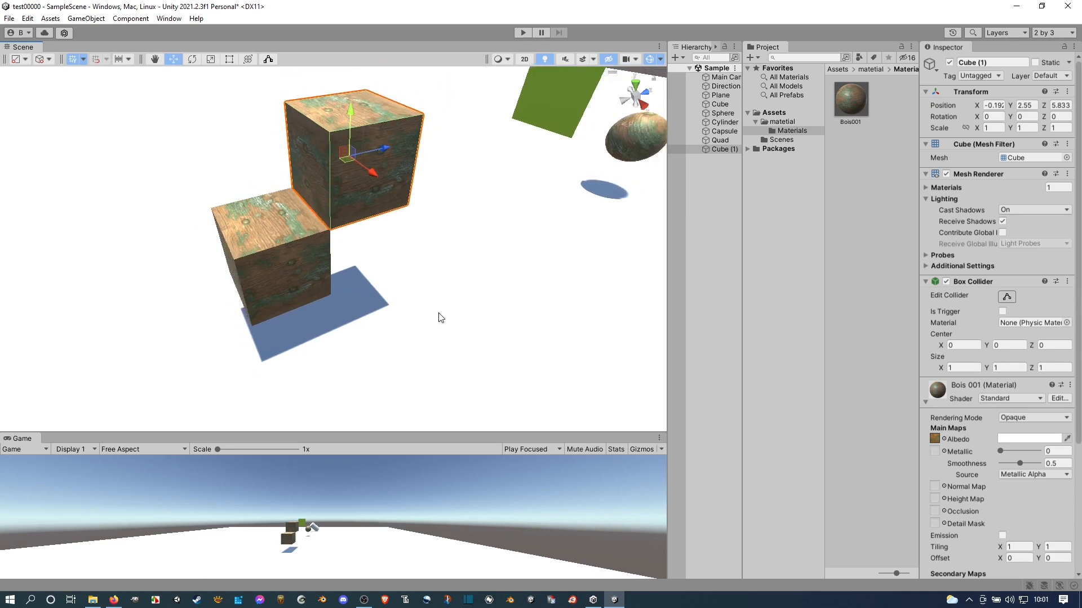
pyautogui.moveTo(440, 317); pyautogui.dragTo(321, 280, button='right')
pyautogui.moveTo(321, 279); pyautogui.dragTo(220, 230, button='middle')
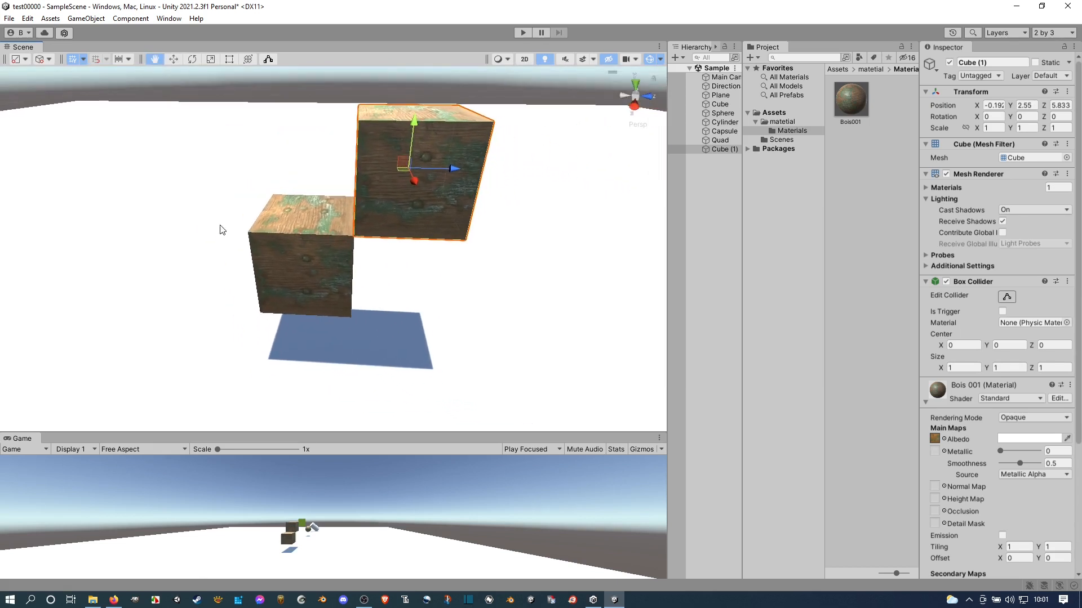
pyautogui.moveTo(210, 267); pyautogui.dragTo(333, 299, button='right')
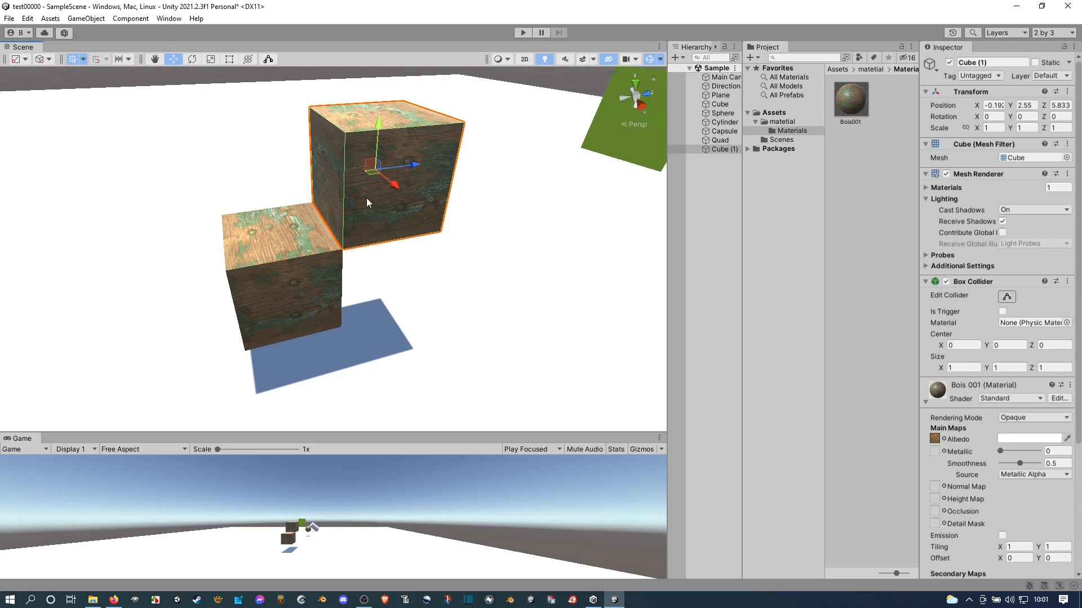
# Move the original Cube freehand along Z to about 3.68 and vertex-snap the copy's lower corner onto its upper corner again
pyautogui.click(276, 294)
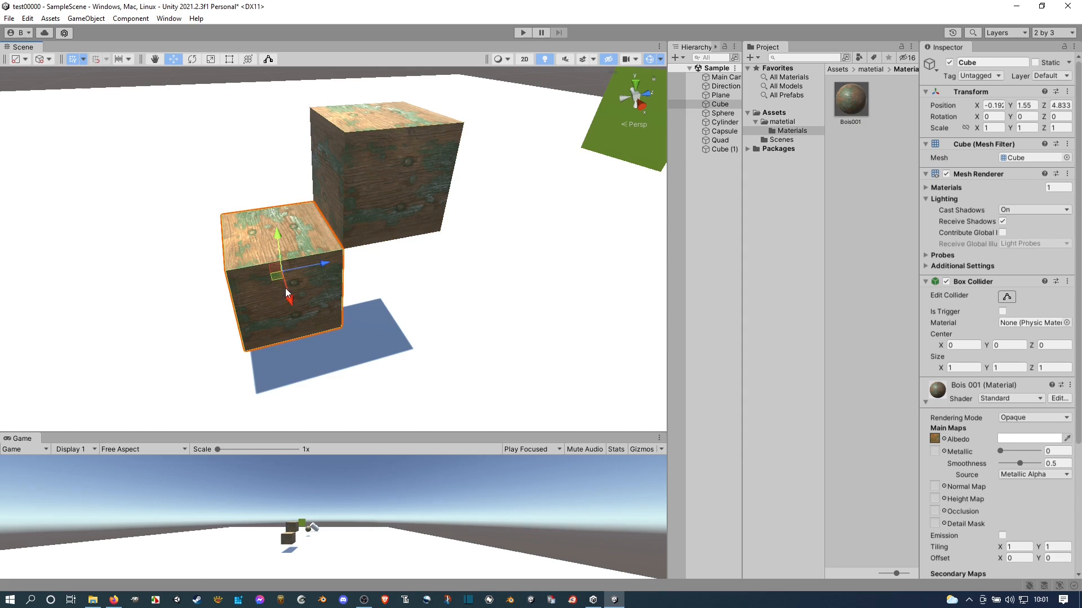
pyautogui.moveTo(316, 262); pyautogui.dragTo(188, 279)
pyautogui.click(412, 212)
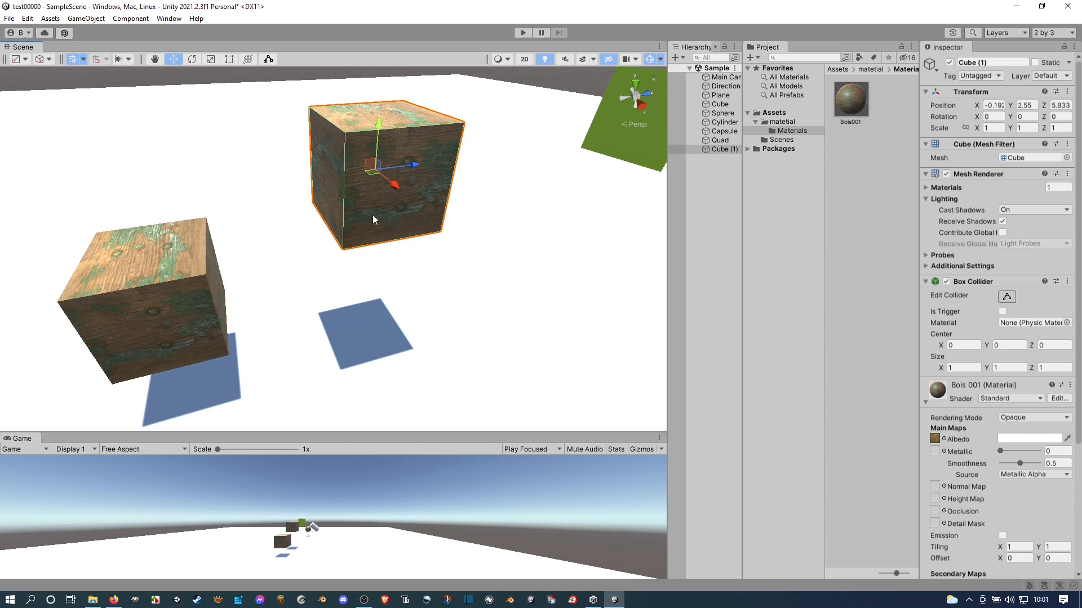
pyautogui.press('v')
pyautogui.moveTo(344, 250); pyautogui.dragTo(208, 279)
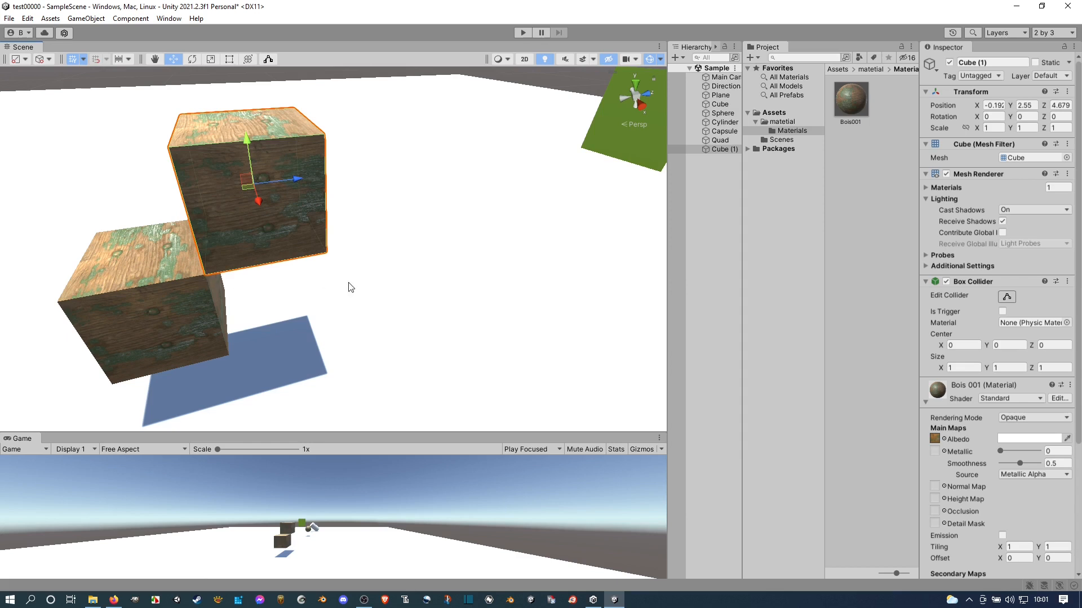
# Pull the copied cube away along Z, vertex-snap it back to the original, and move it freehand to about Z 5.54
pyautogui.moveTo(297, 180); pyautogui.dragTo(386, 182)
pyautogui.moveTo(305, 266); pyautogui.dragTo(208, 275)
pyautogui.moveTo(299, 175); pyautogui.dragTo(387, 180)
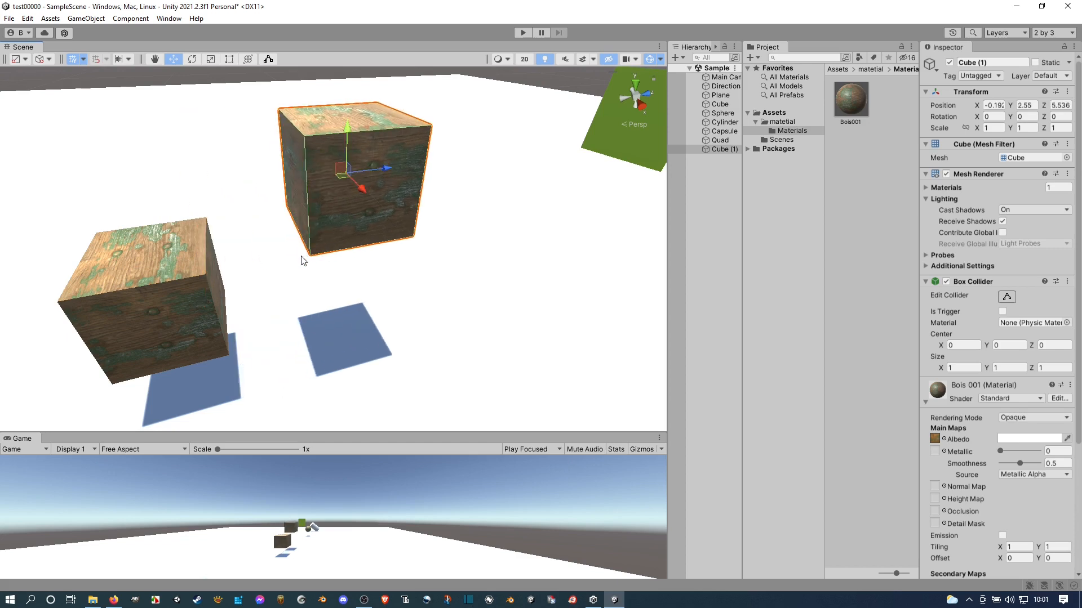
# Select the original Cube and vertex-snap its upper corner onto the copied cube's lower corner
pyautogui.click(225, 289)
pyautogui.press('v')
pyautogui.moveTo(205, 275); pyautogui.dragTo(214, 272)
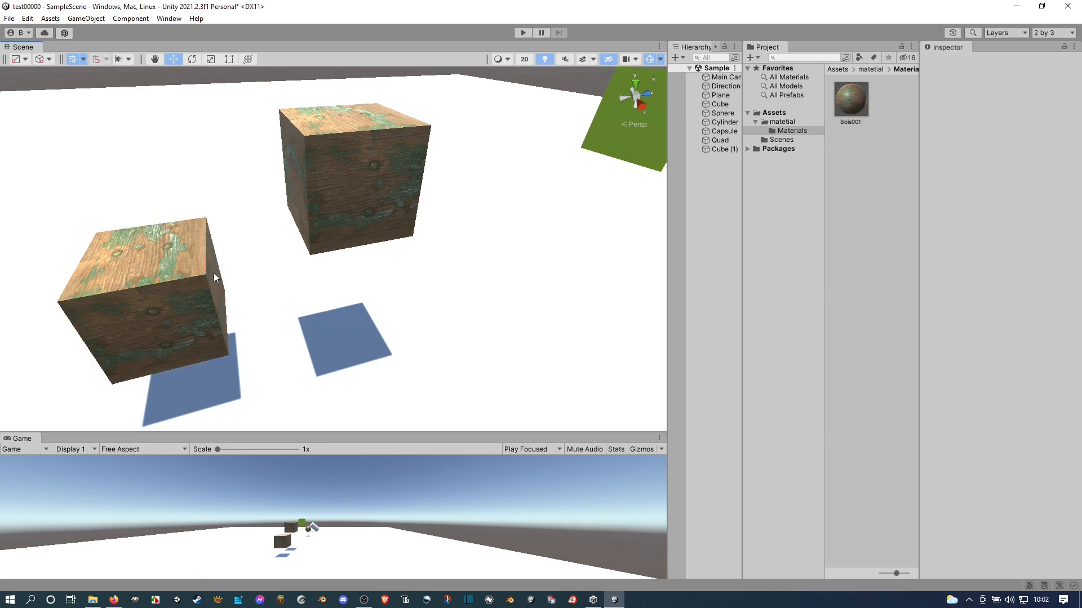
pyautogui.click(182, 289)
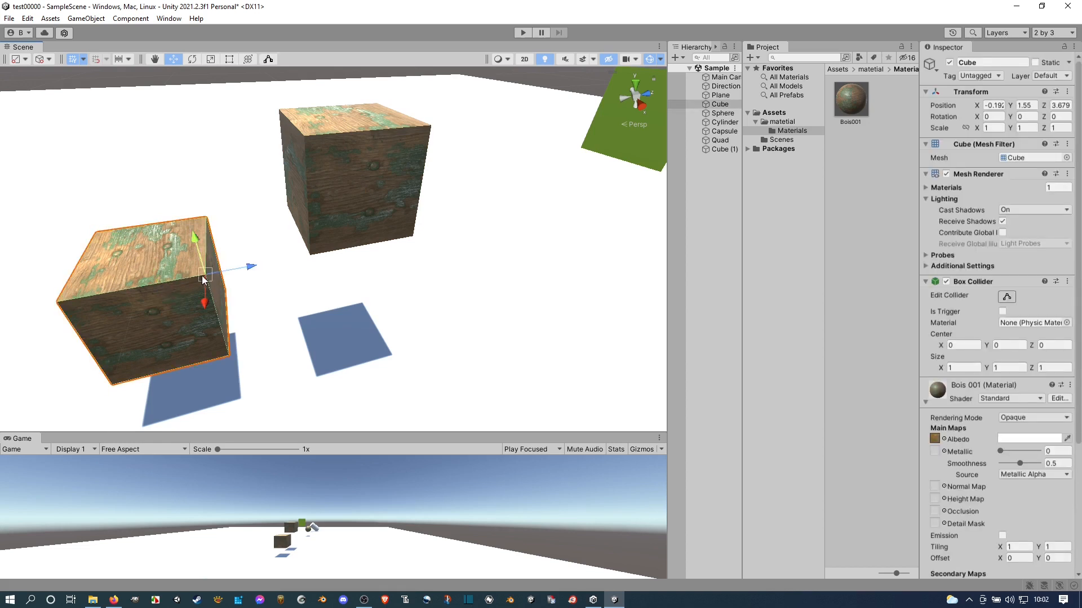
pyautogui.moveTo(204, 275); pyautogui.dragTo(303, 242)
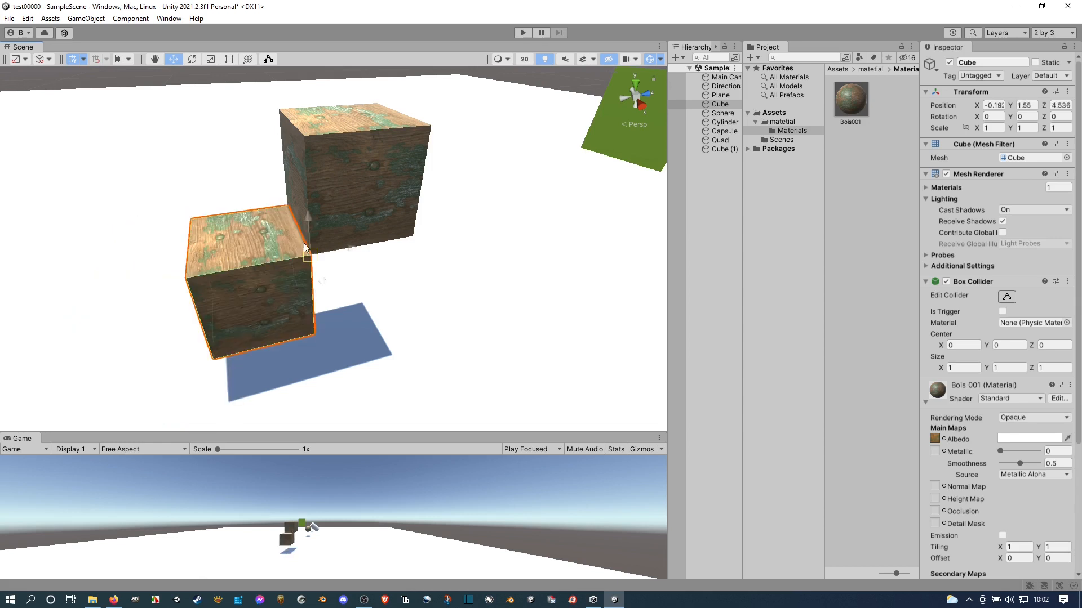
# Examine the two corner-aligned cubes and the surrounding scene from several angles and distances
pyautogui.scroll(-3, 273, 245)
pyautogui.moveTo(328, 274); pyautogui.dragTo(269, 266, button='right')
pyautogui.moveTo(270, 266); pyautogui.dragTo(101, 235, button='middle')
pyautogui.scroll(-5, 160, 266)
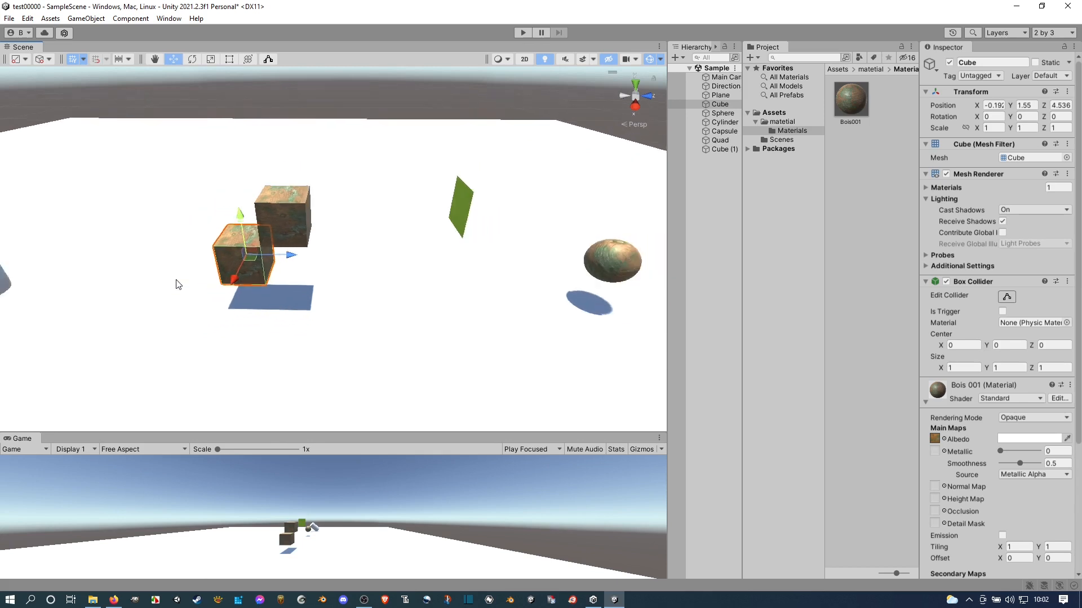
pyautogui.moveTo(86, 292); pyautogui.dragTo(172, 305, button='right')
pyautogui.moveTo(173, 305); pyautogui.dragTo(240, 309, button='middle')
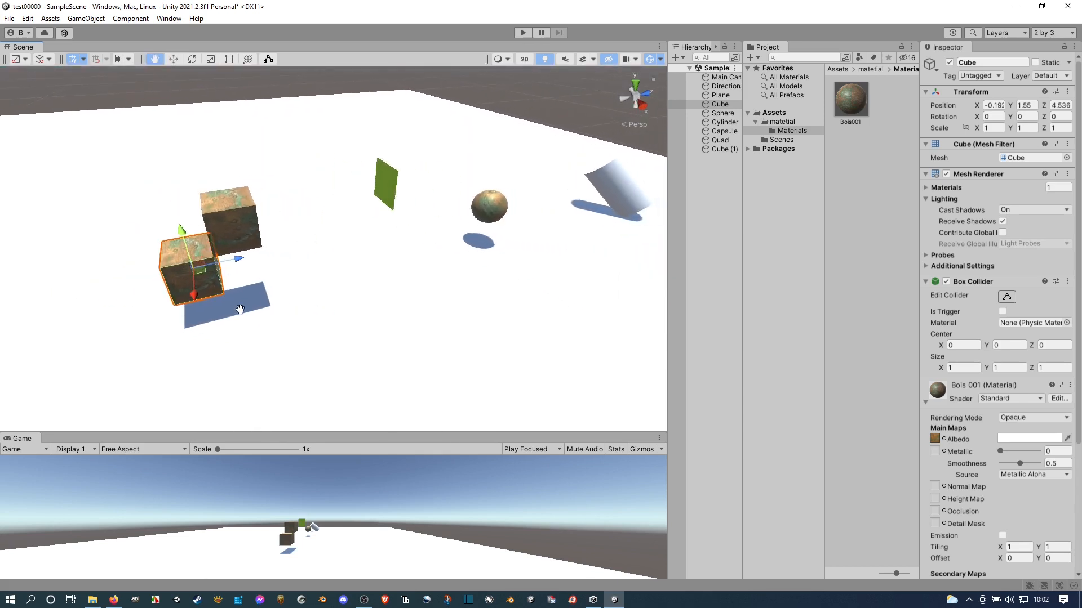
pyautogui.moveTo(138, 295); pyautogui.dragTo(231, 293, button='right')
pyautogui.moveTo(231, 293); pyautogui.dragTo(375, 263, button='middle')
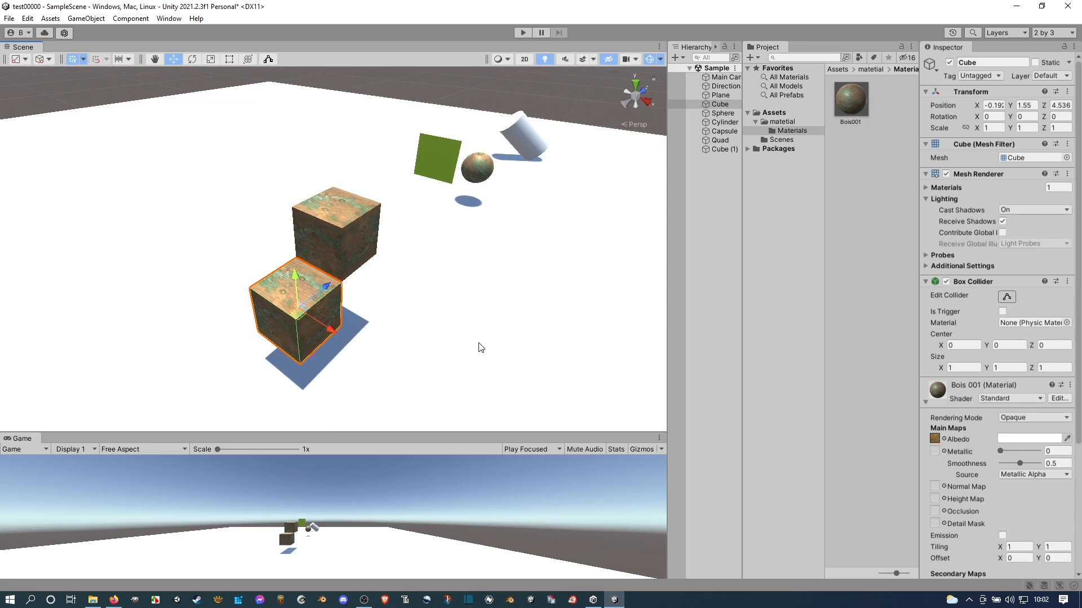
pyautogui.moveTo(480, 342); pyautogui.dragTo(386, 335, button='right')
pyautogui.moveTo(385, 336); pyautogui.dragTo(297, 313, button='middle')
pyautogui.scroll(-2, 297, 313)
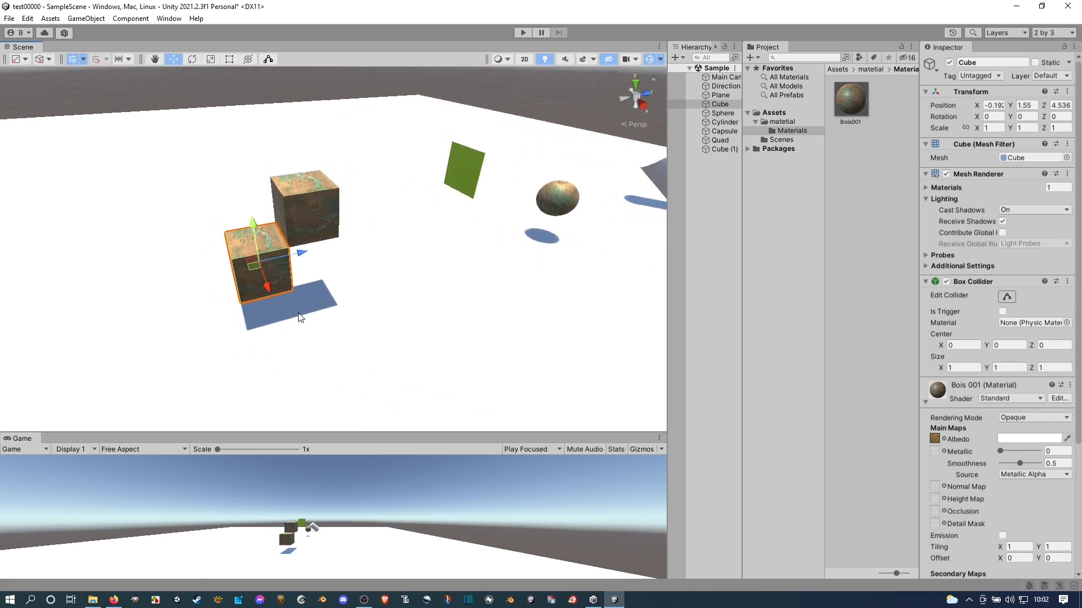
pyautogui.moveTo(259, 332); pyautogui.dragTo(315, 334, button='right')
pyautogui.scroll(-2, 326, 333)
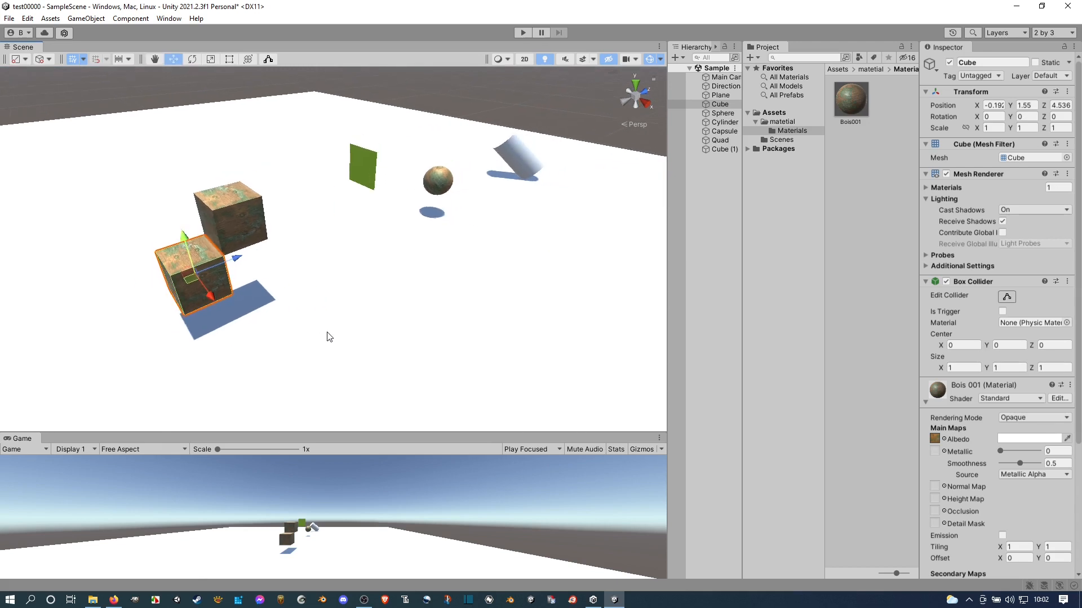
pyautogui.moveTo(327, 333); pyautogui.dragTo(356, 343, button='middle')
pyautogui.moveTo(501, 347); pyautogui.dragTo(376, 326, button='right')
pyautogui.scroll(-4, 374, 326)
pyautogui.moveTo(365, 326); pyautogui.dragTo(359, 287, button='middle')
pyautogui.scroll(1, 359, 287)
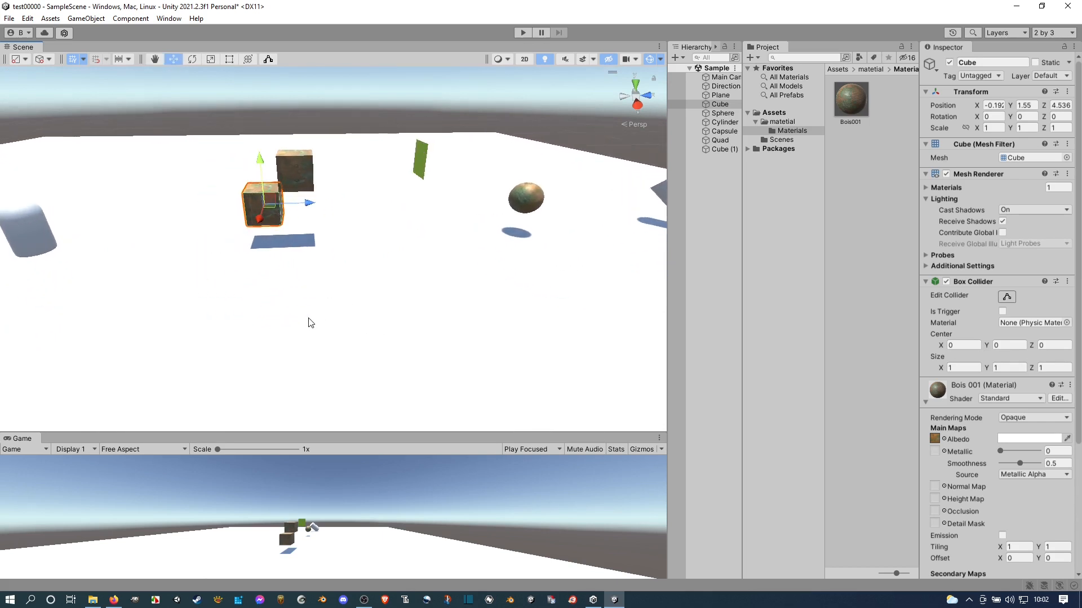